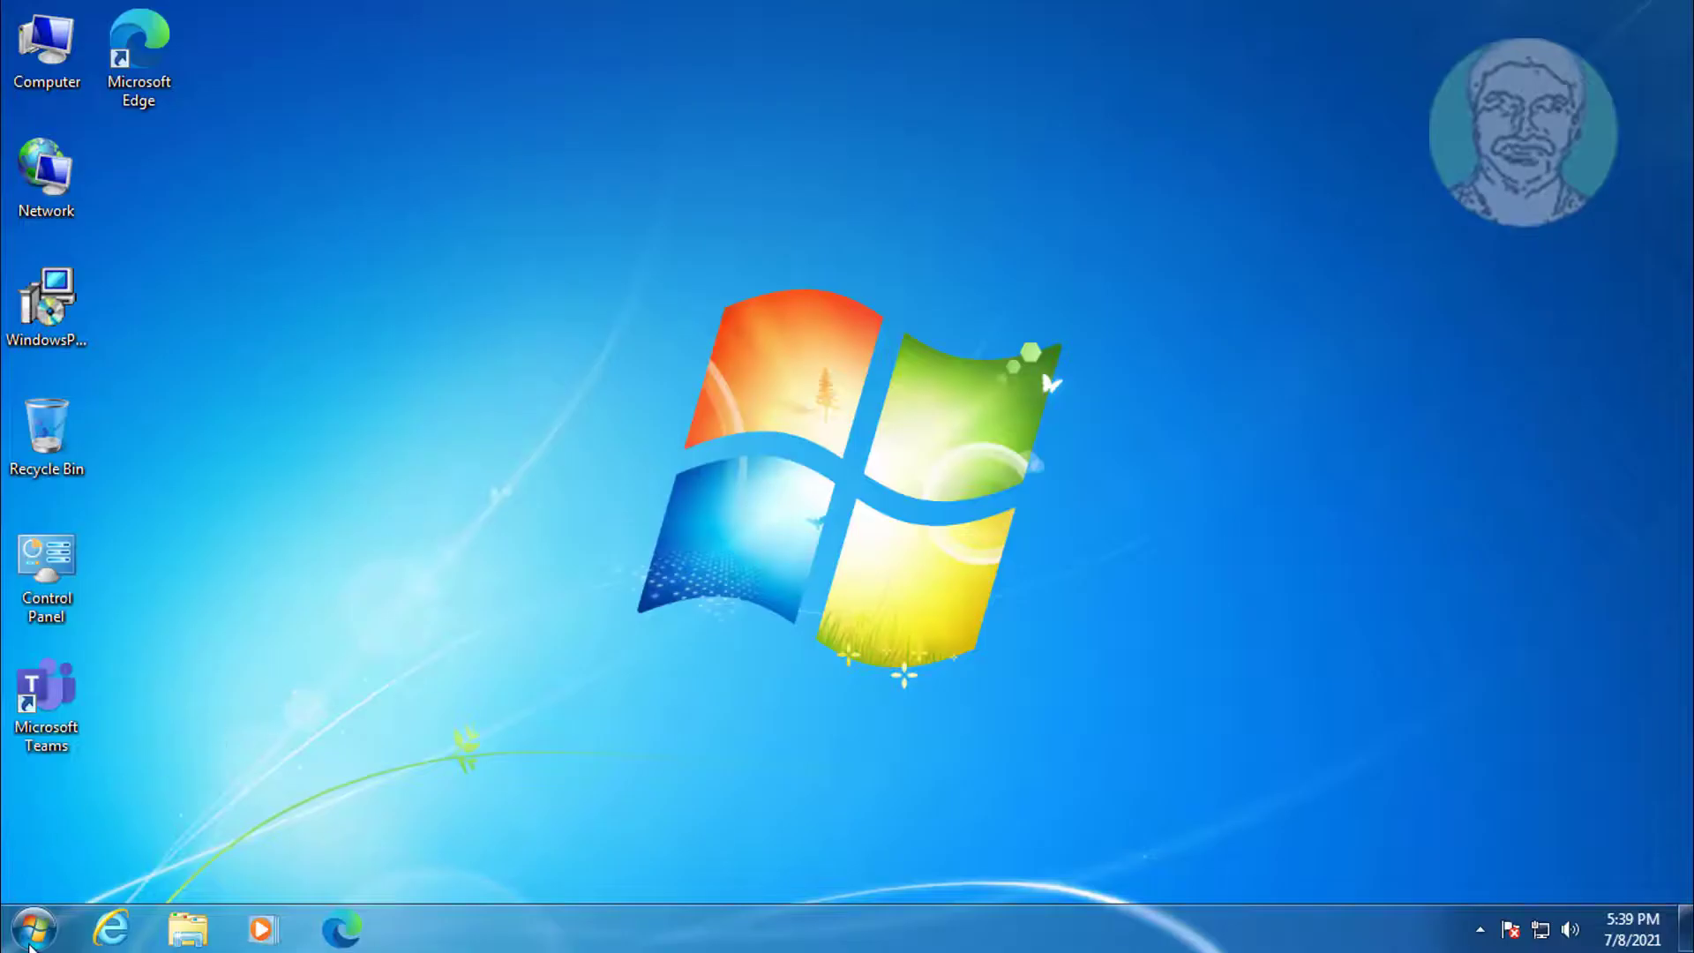
# - Switch Control Panel to the Small icons view and open Troubleshooting
pyautogui.click(32, 931)
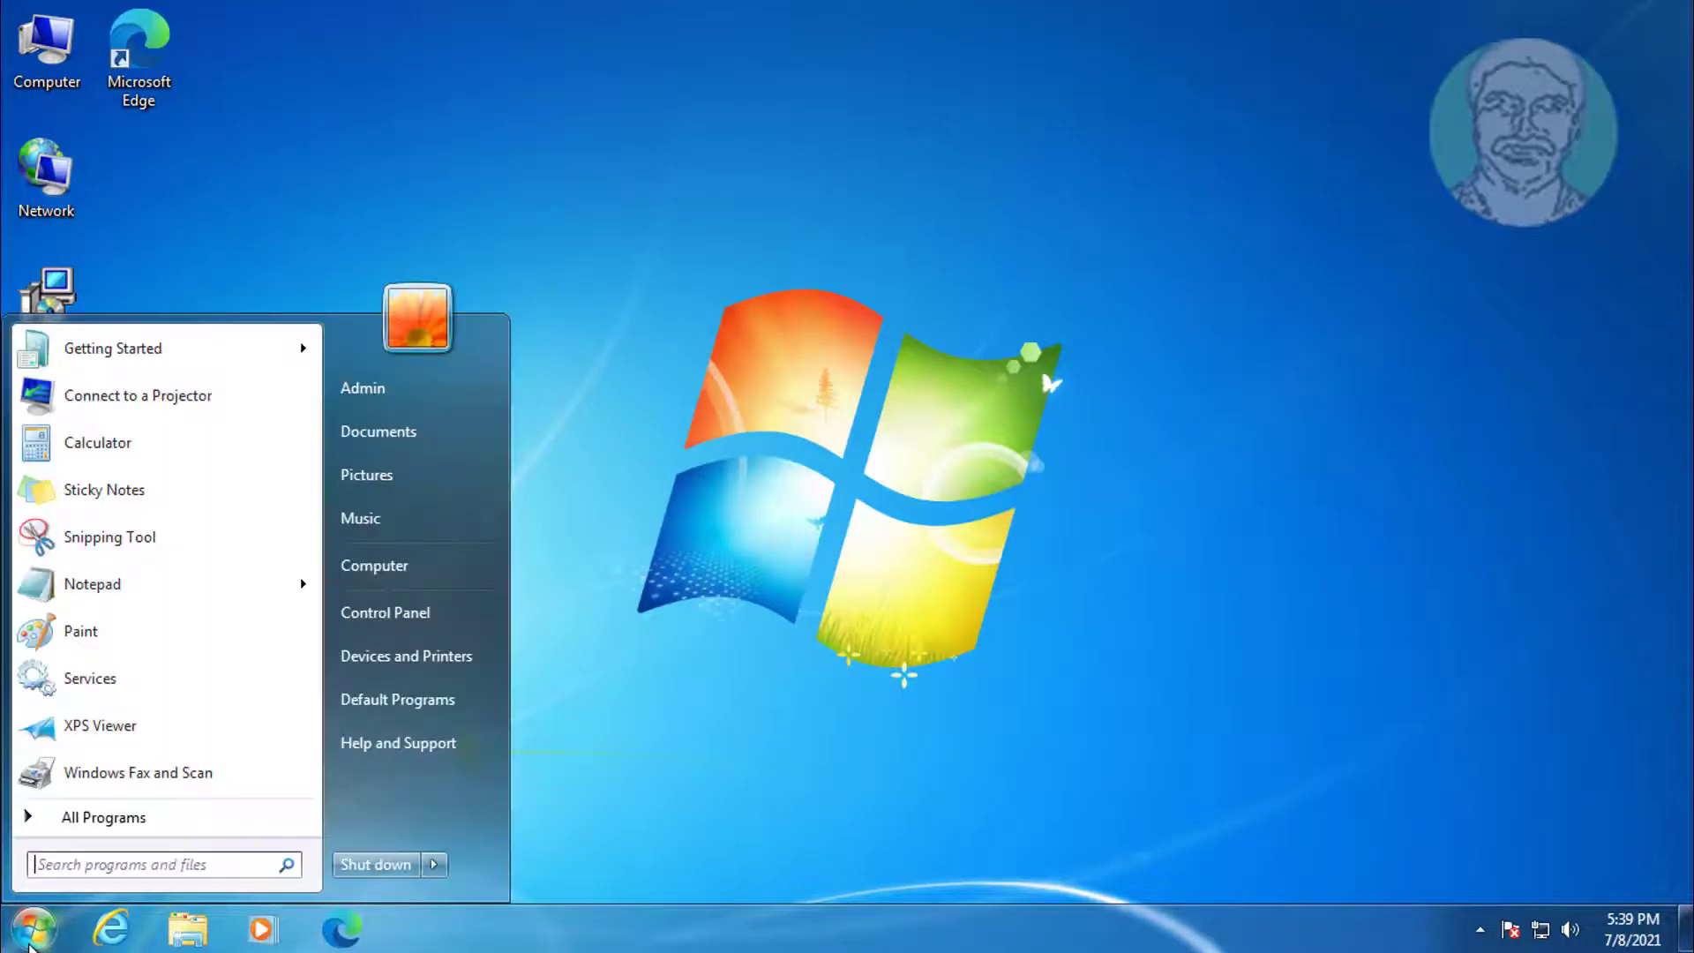
pyautogui.click(413, 611)
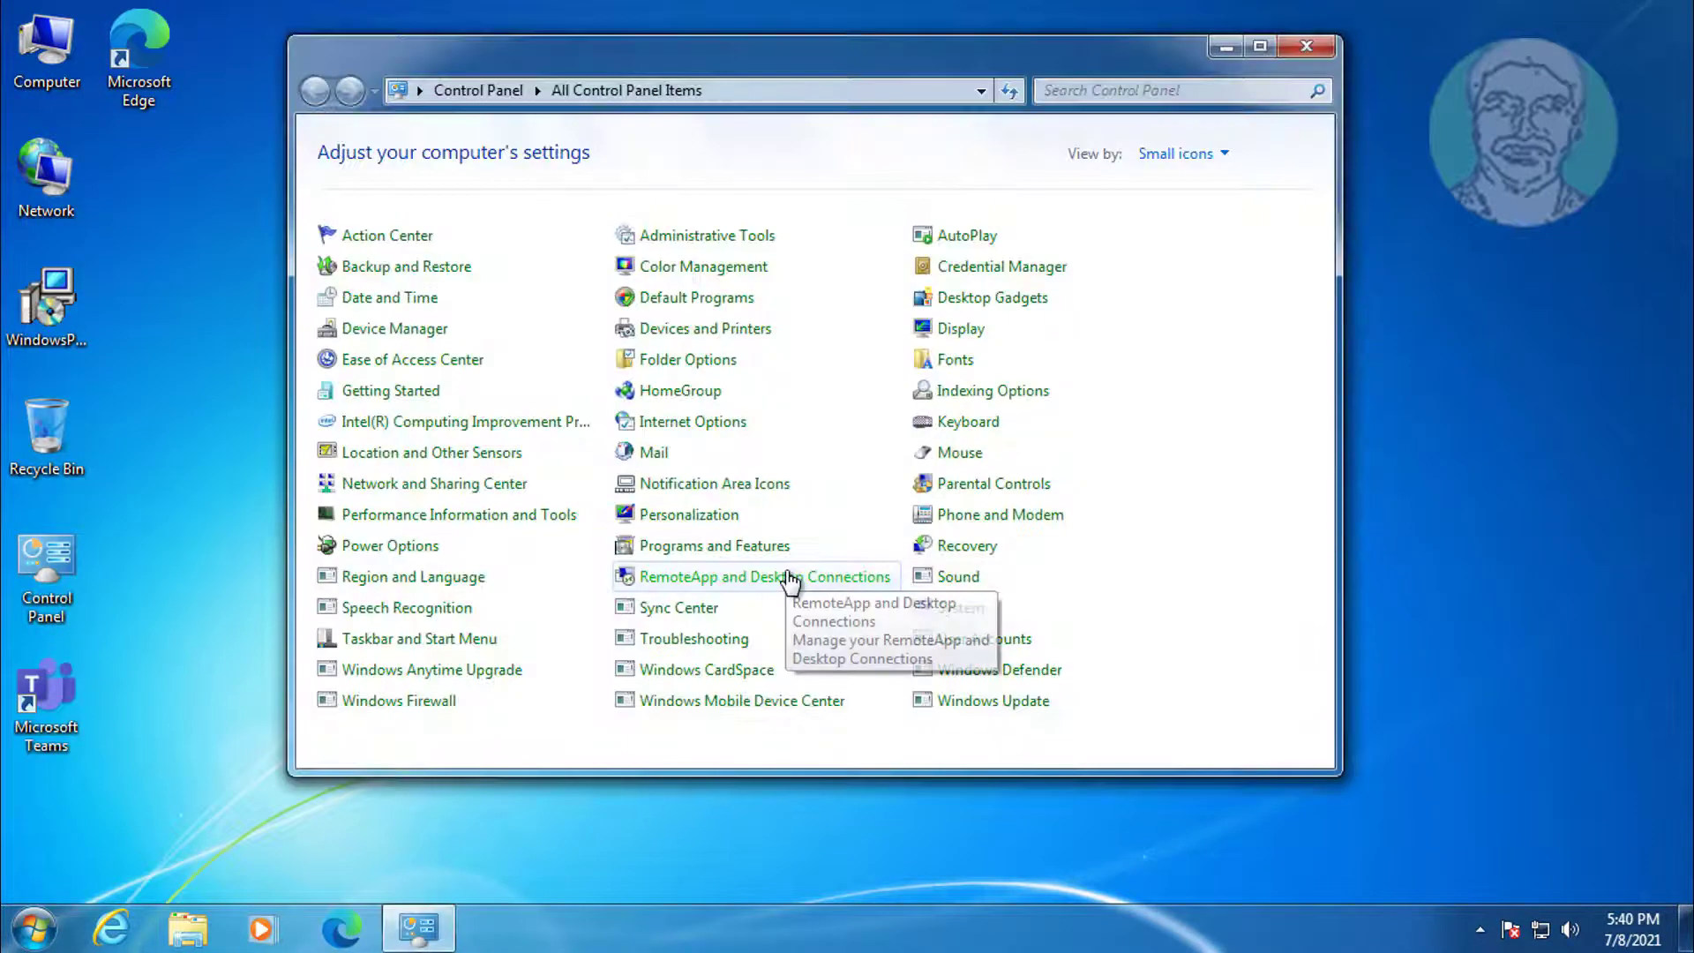
pyautogui.click(1219, 157)
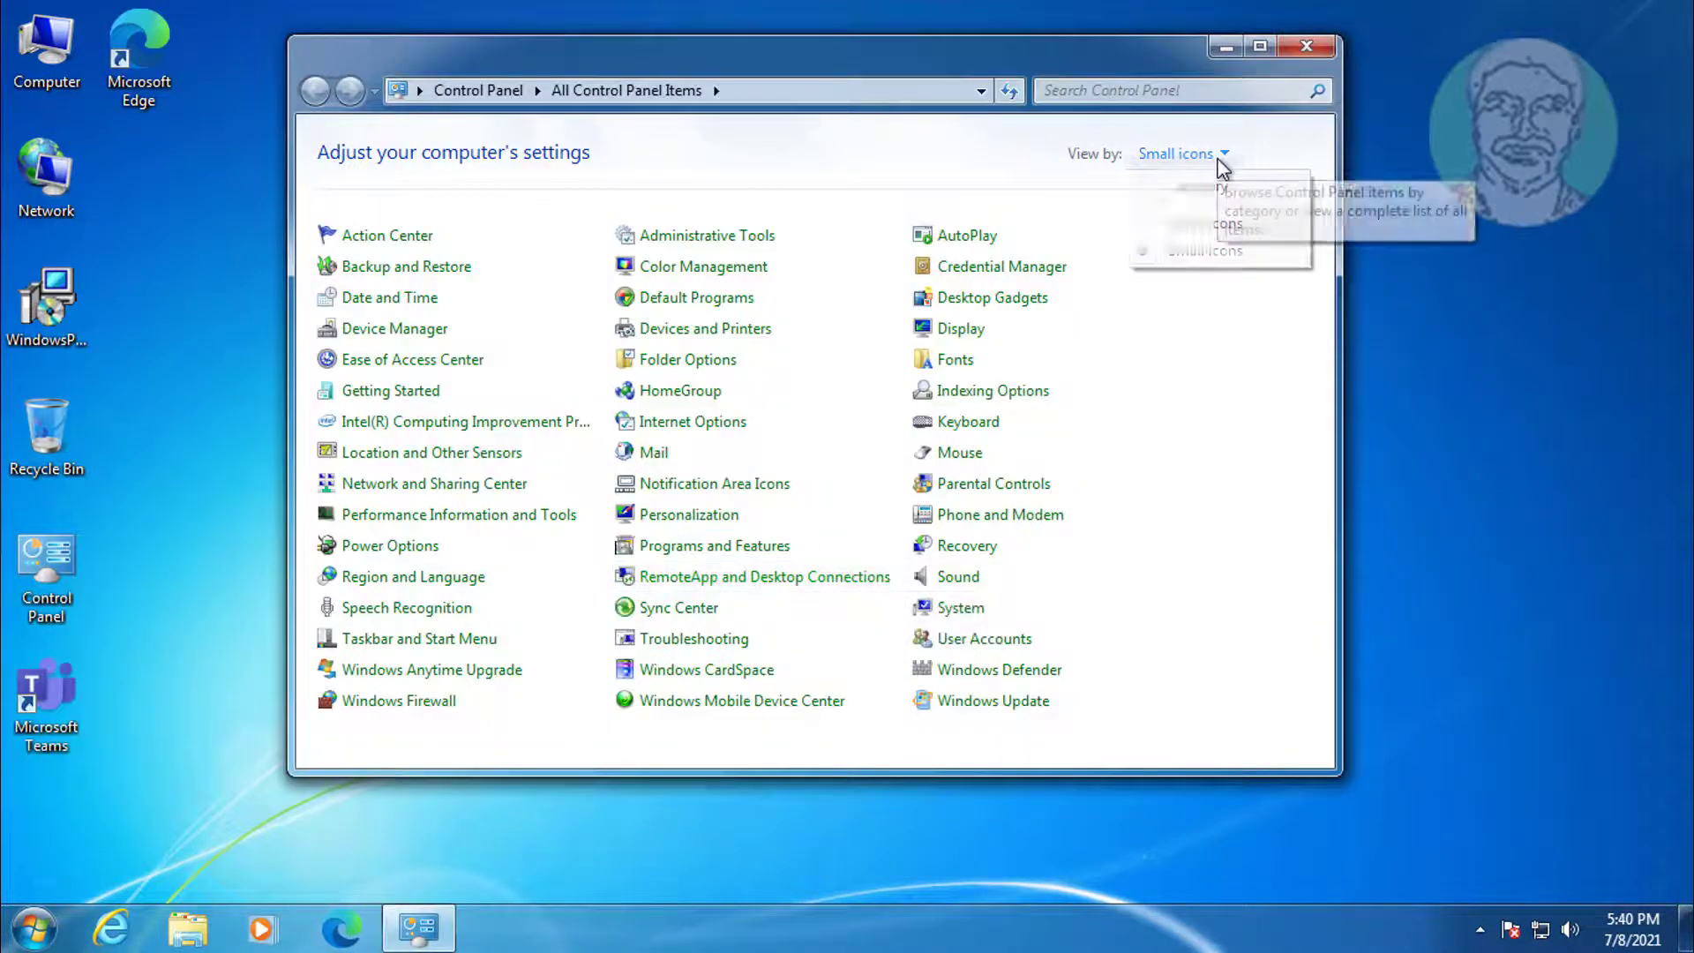
pyautogui.click(1226, 251)
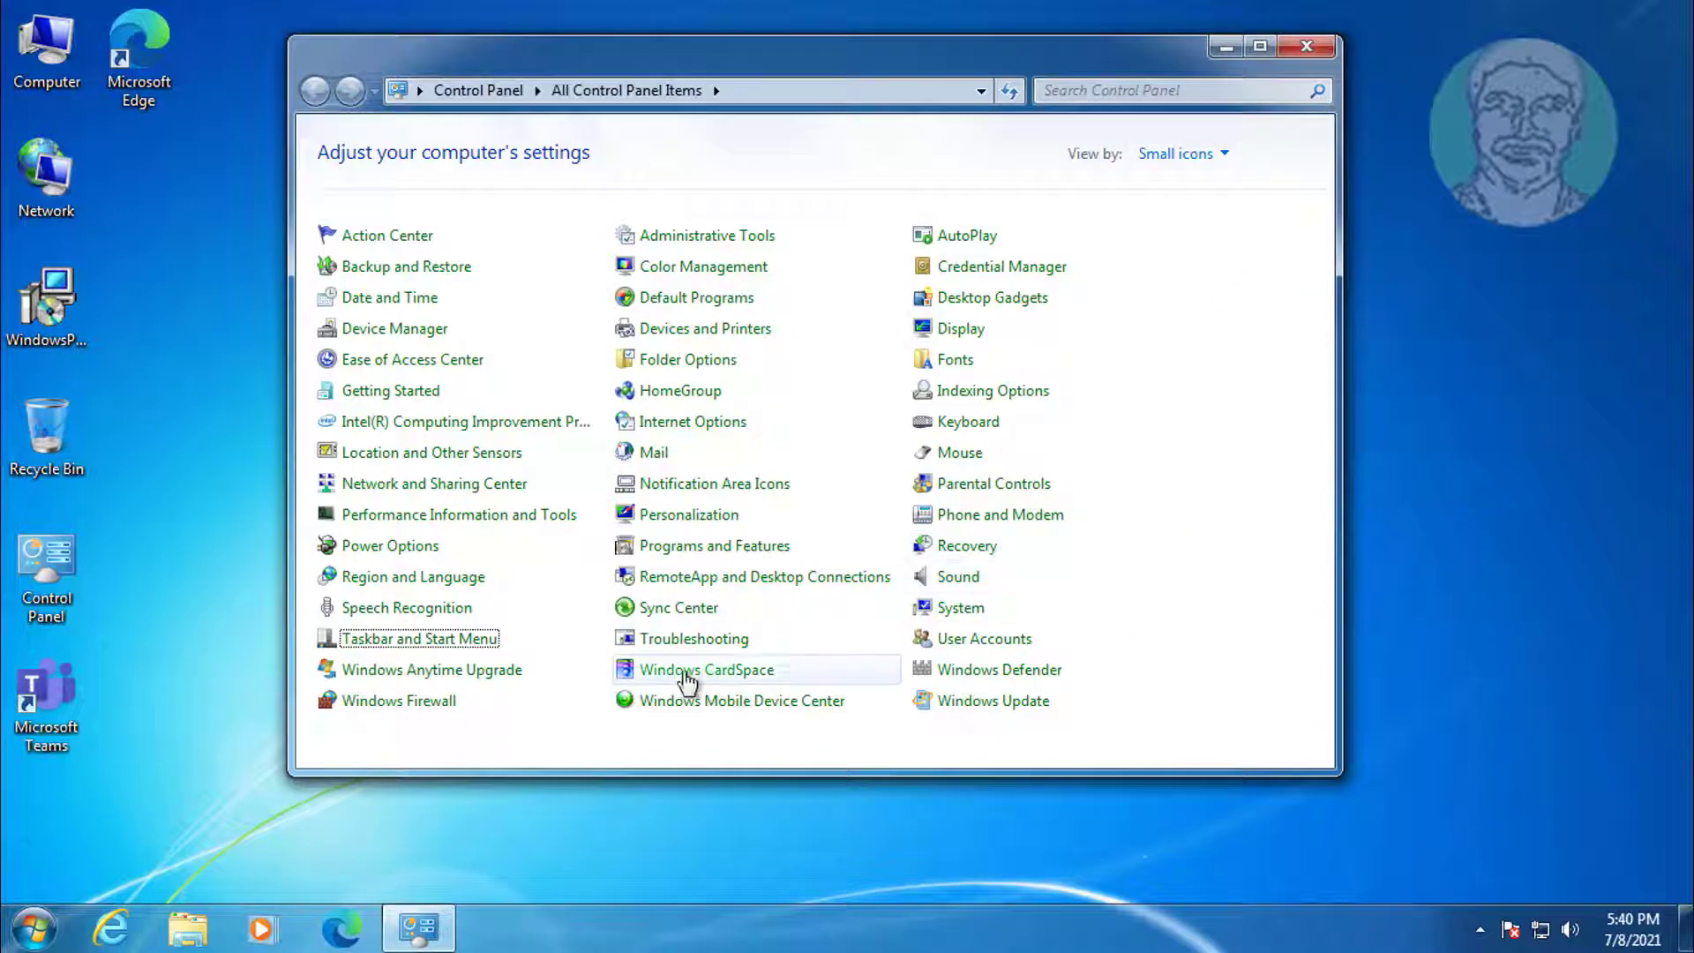
pyautogui.click(689, 642)
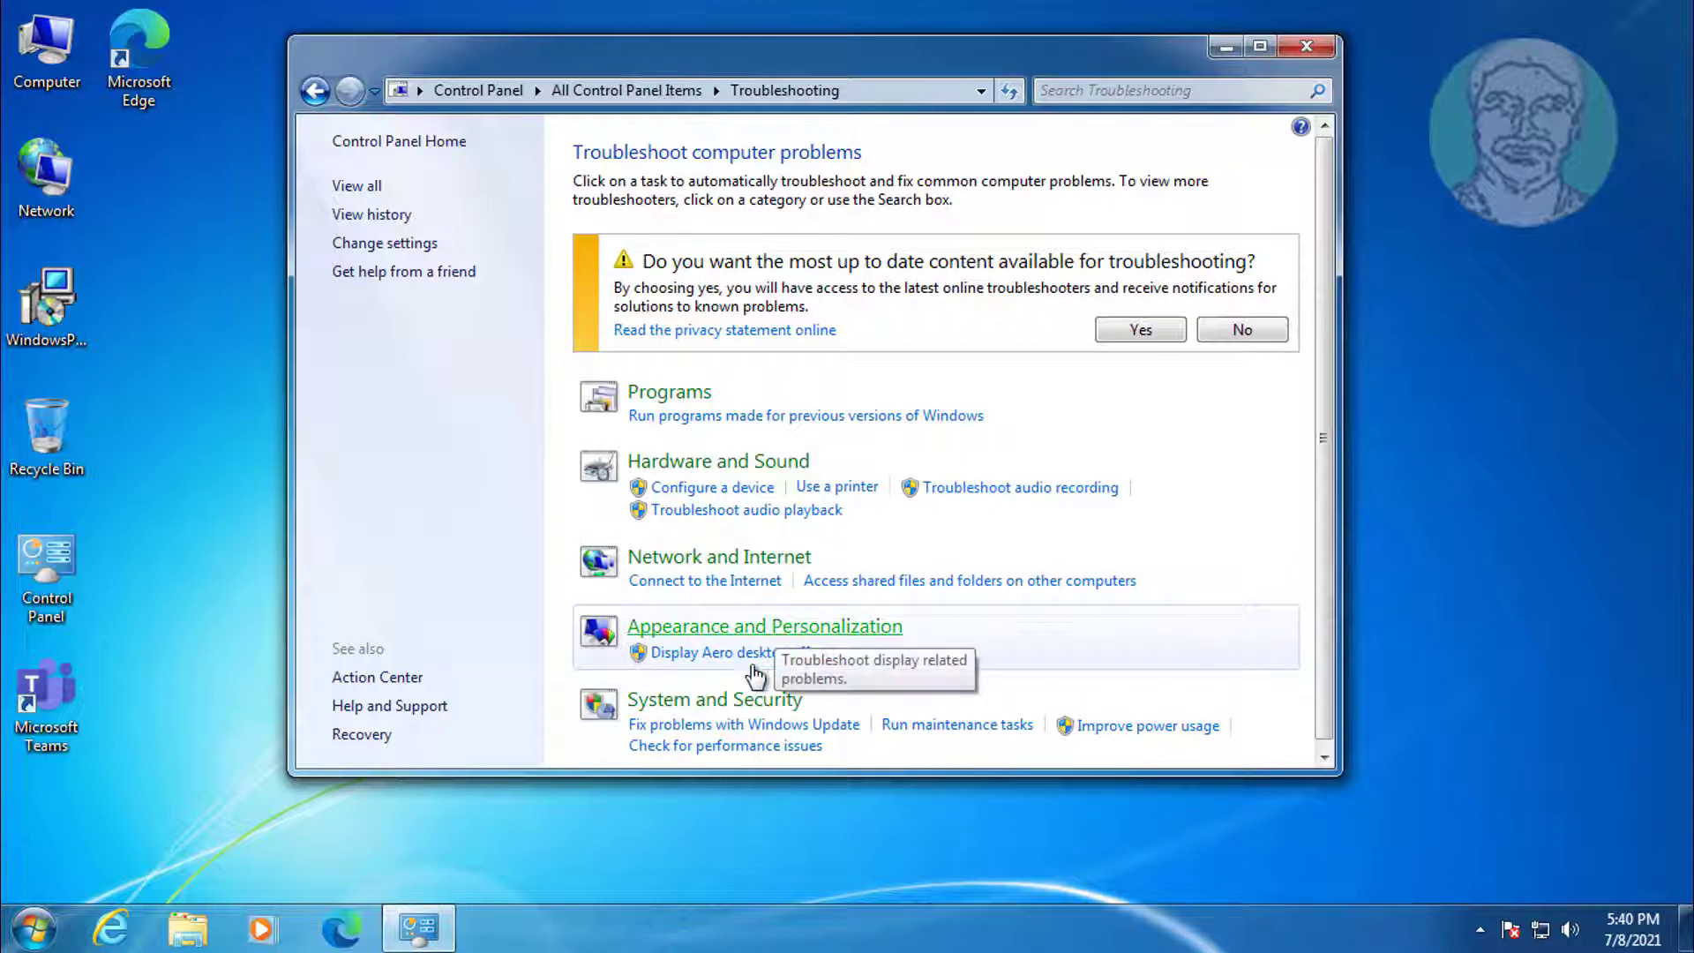
# - Run the 'Display Aero desktop effects' troubleshooter, which finds no problem, then close Control Panel
pyautogui.click(697, 654)
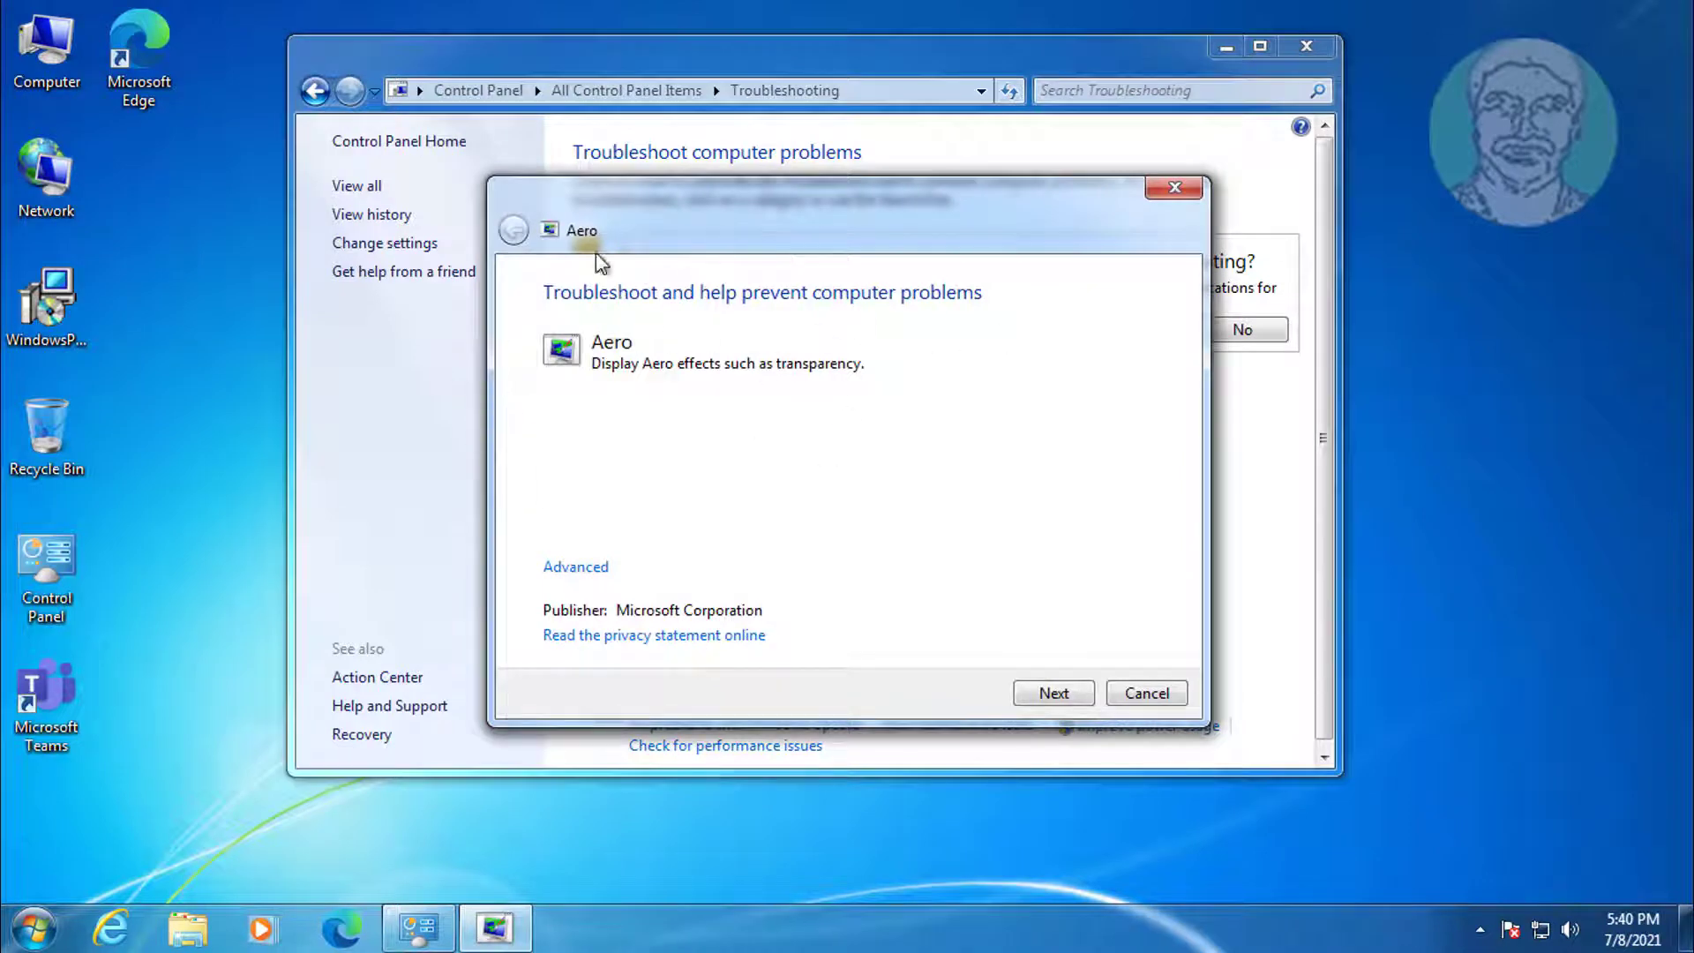
pyautogui.click(1056, 693)
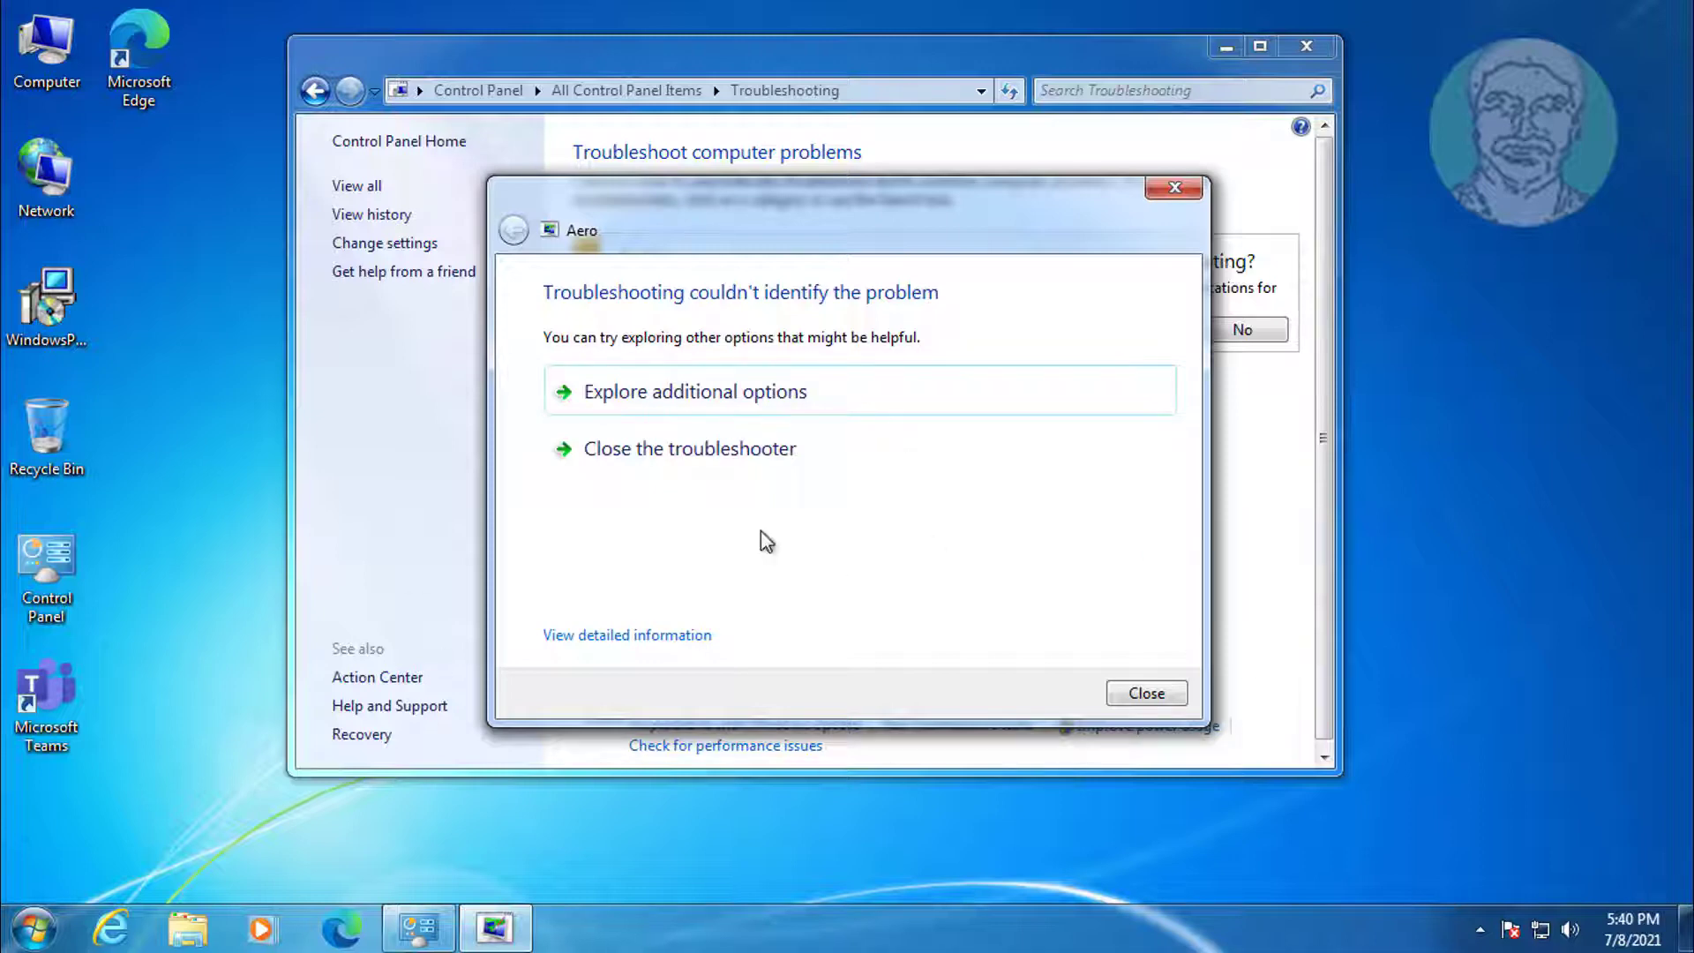
pyautogui.click(1170, 693)
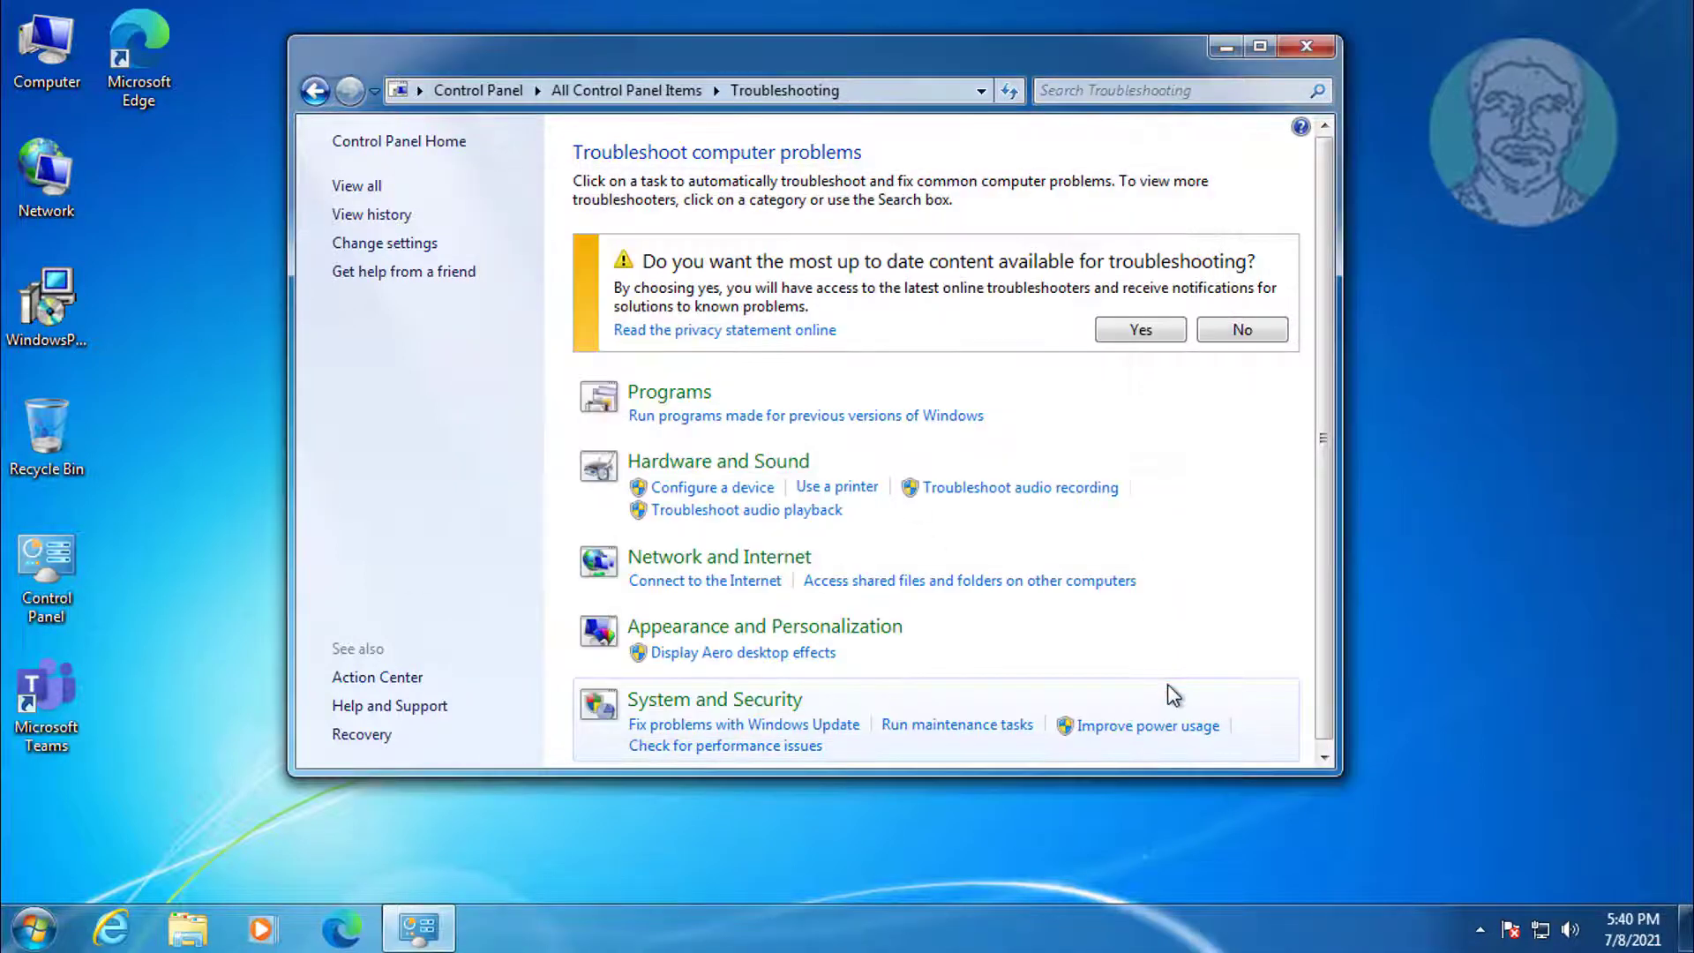
pyautogui.click(1307, 50)
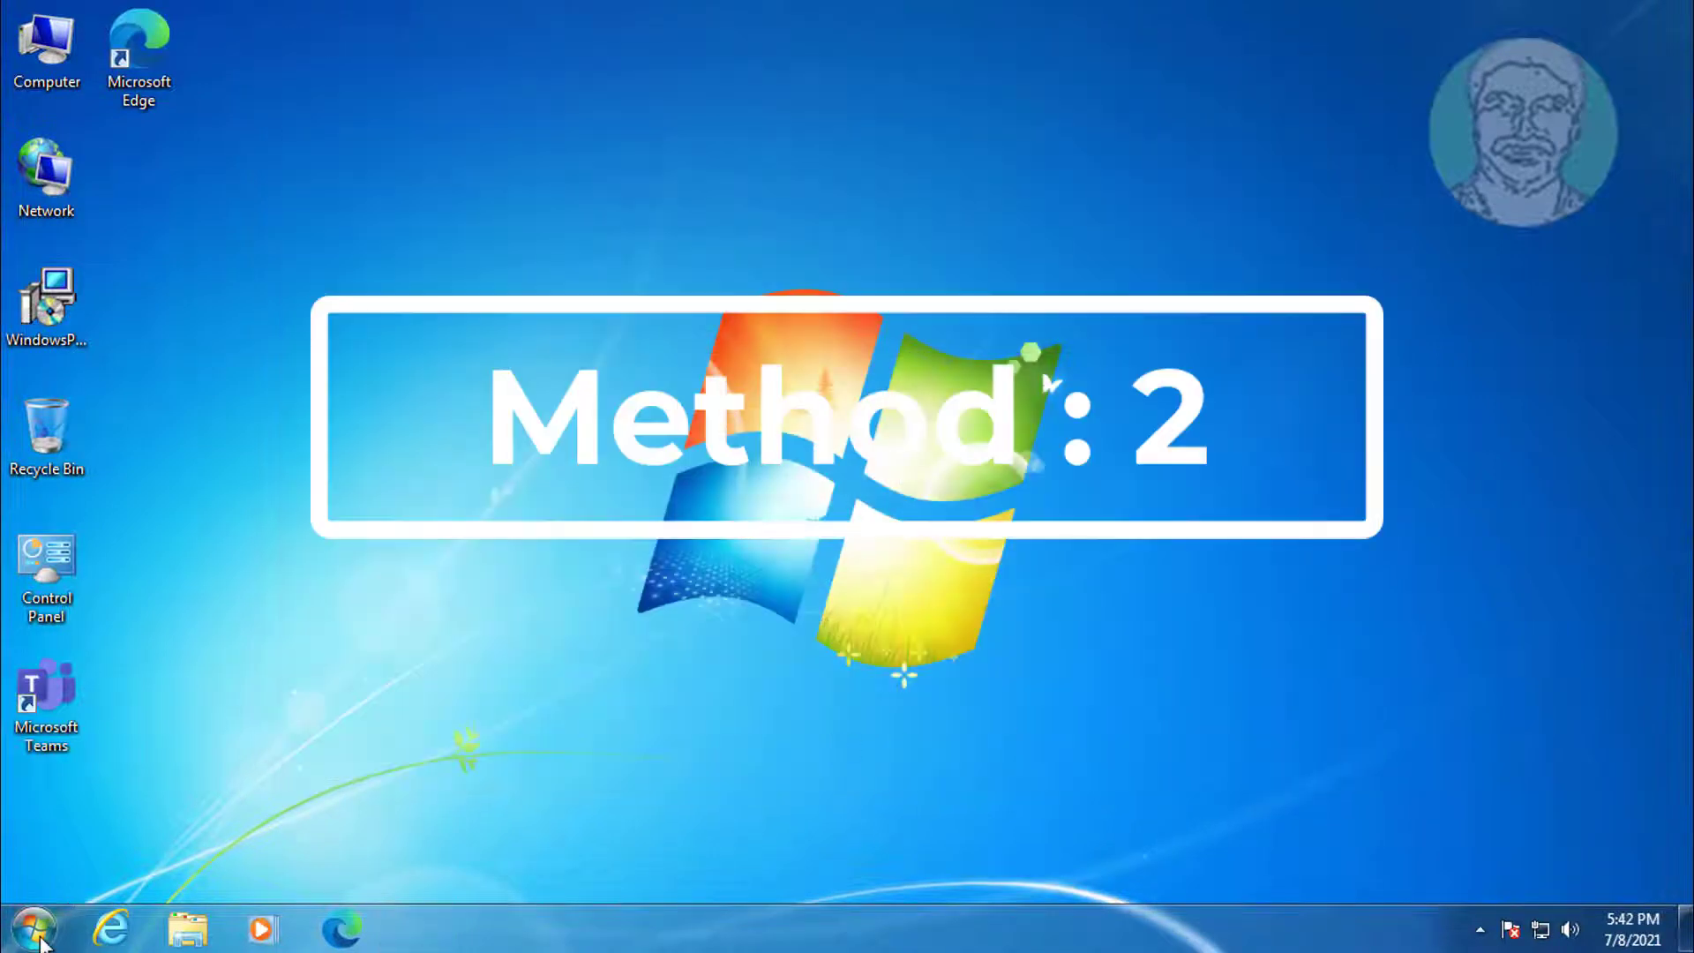
# - Search the Start menu for 'services' and run Services as administrator
pyautogui.click(40, 939)
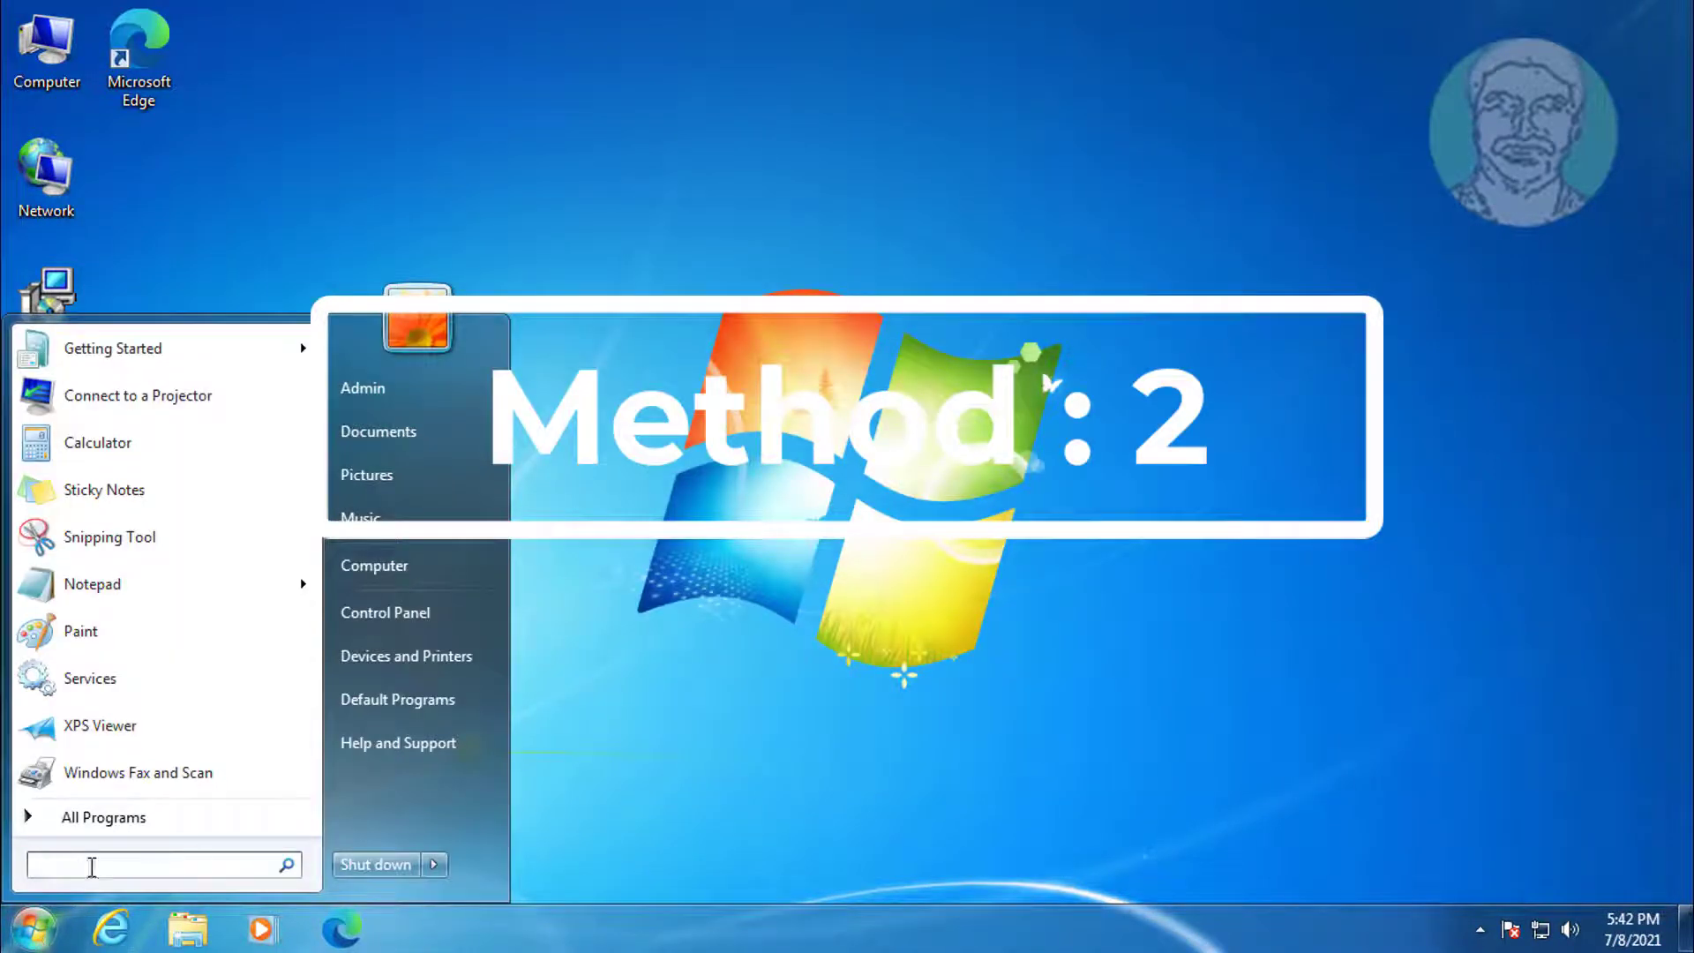
pyautogui.write('services')
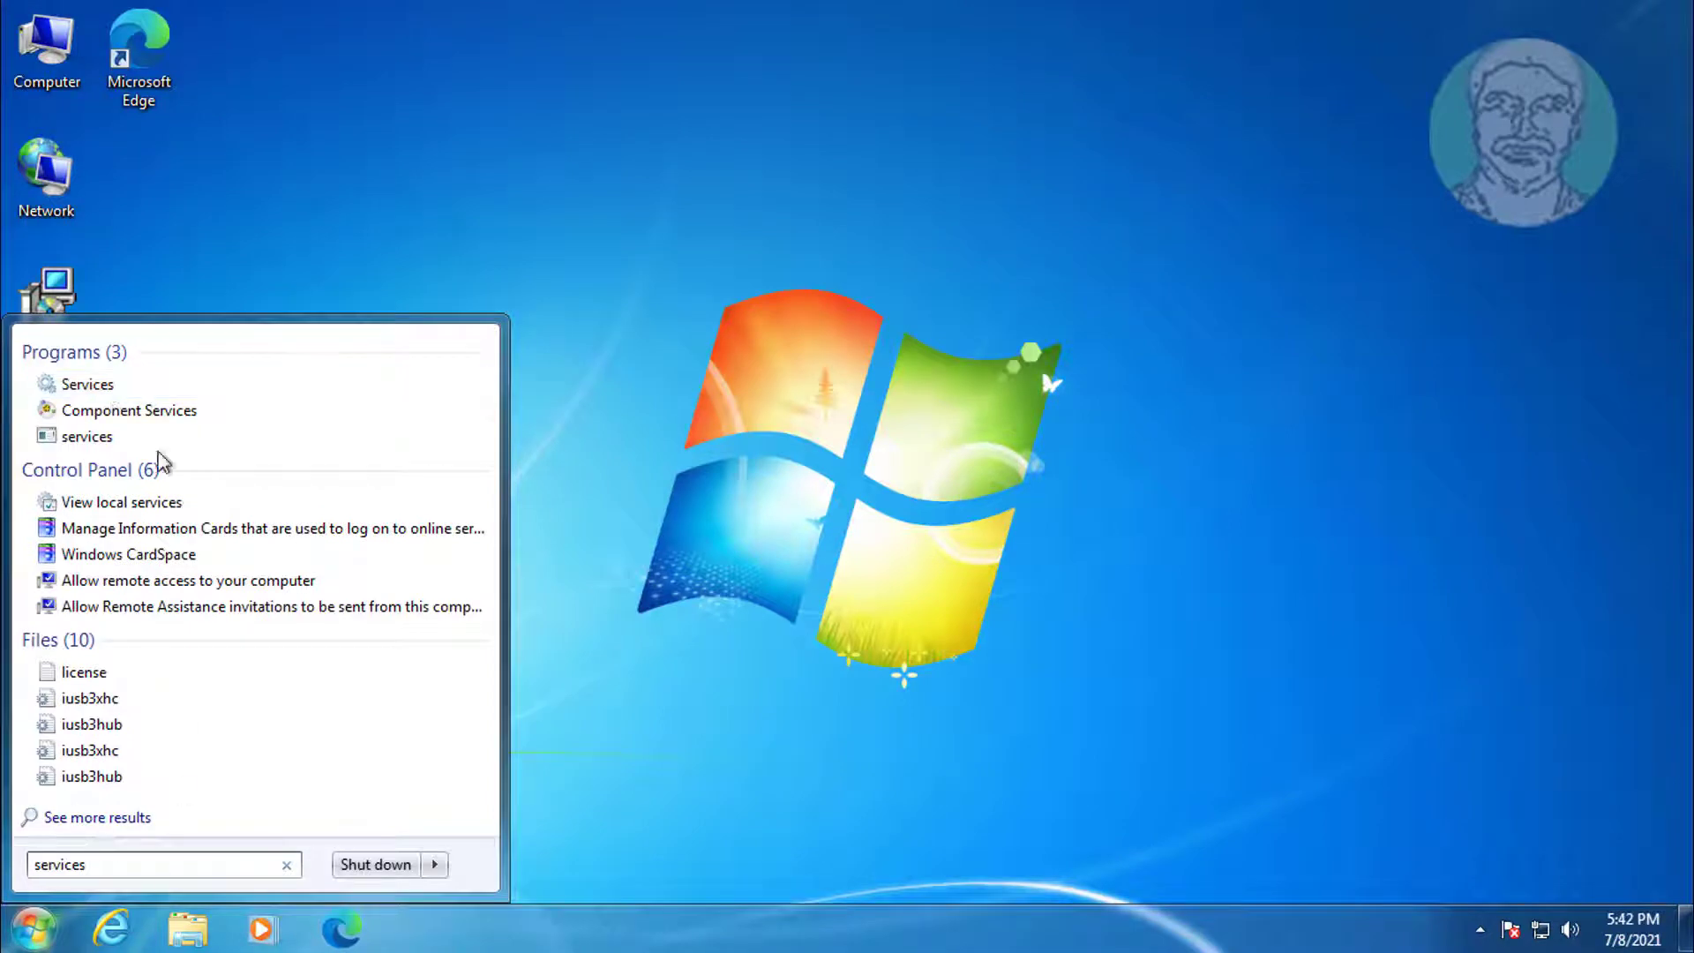
pyautogui.rightClick(92, 386)
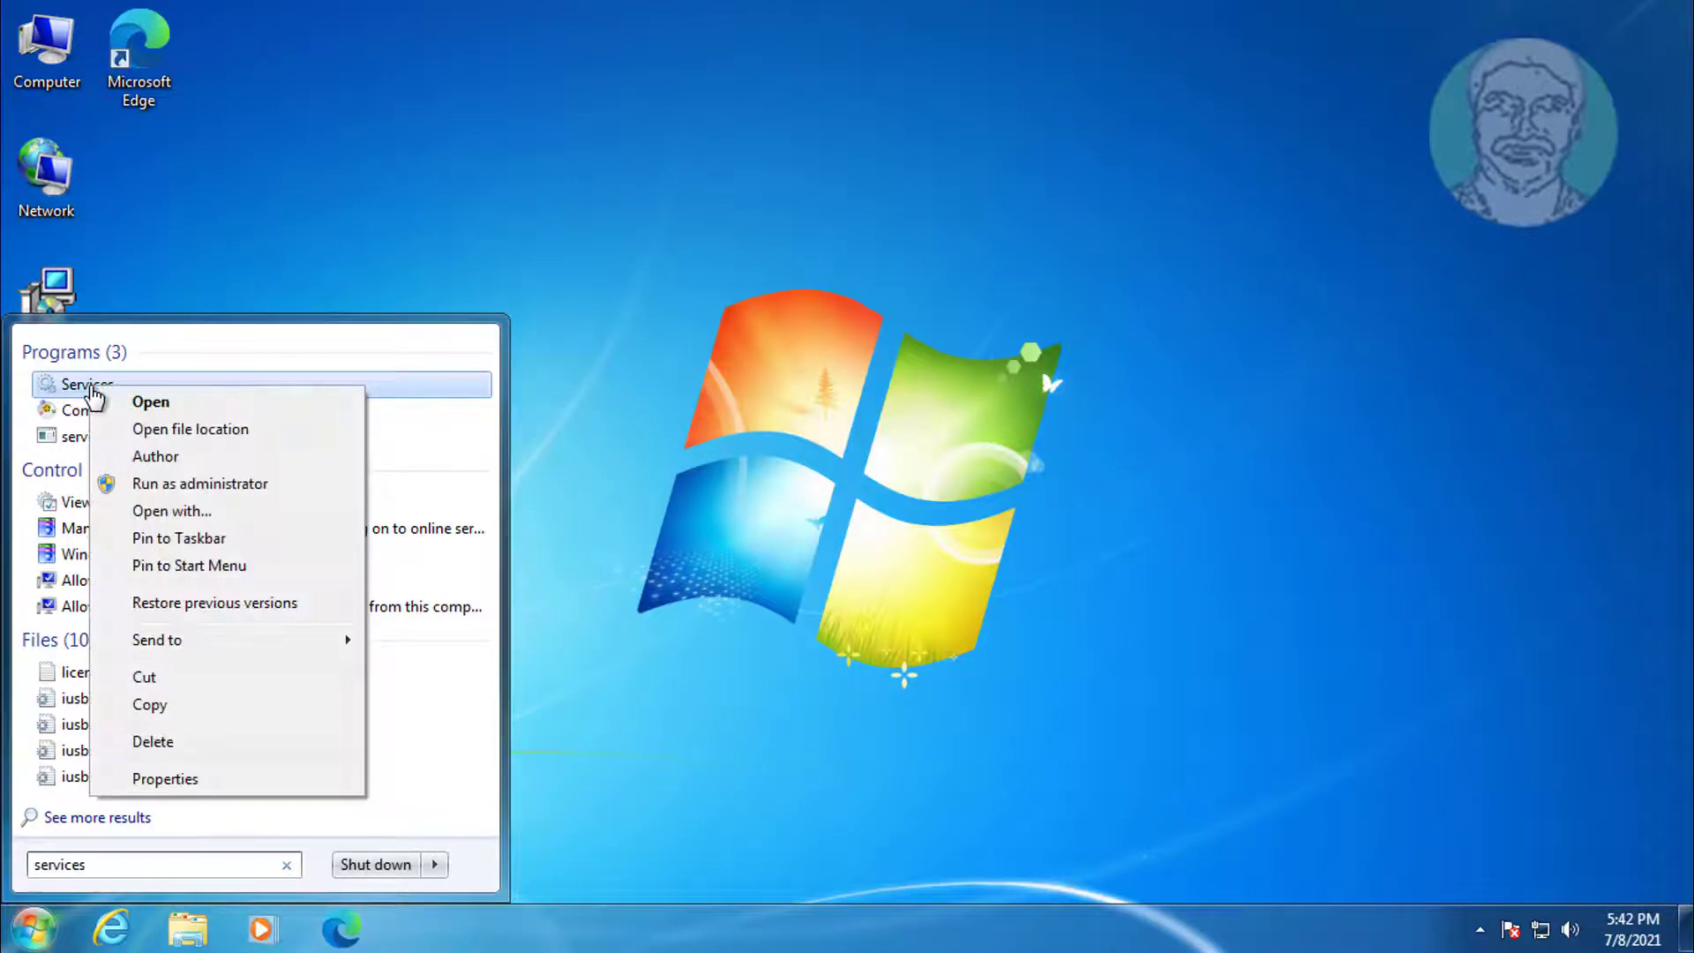
pyautogui.click(213, 486)
# - Maximize the Services window and widen the Name column to show full service names
pyautogui.click(617, 581)
pyautogui.scroll(-5, 618, 530)
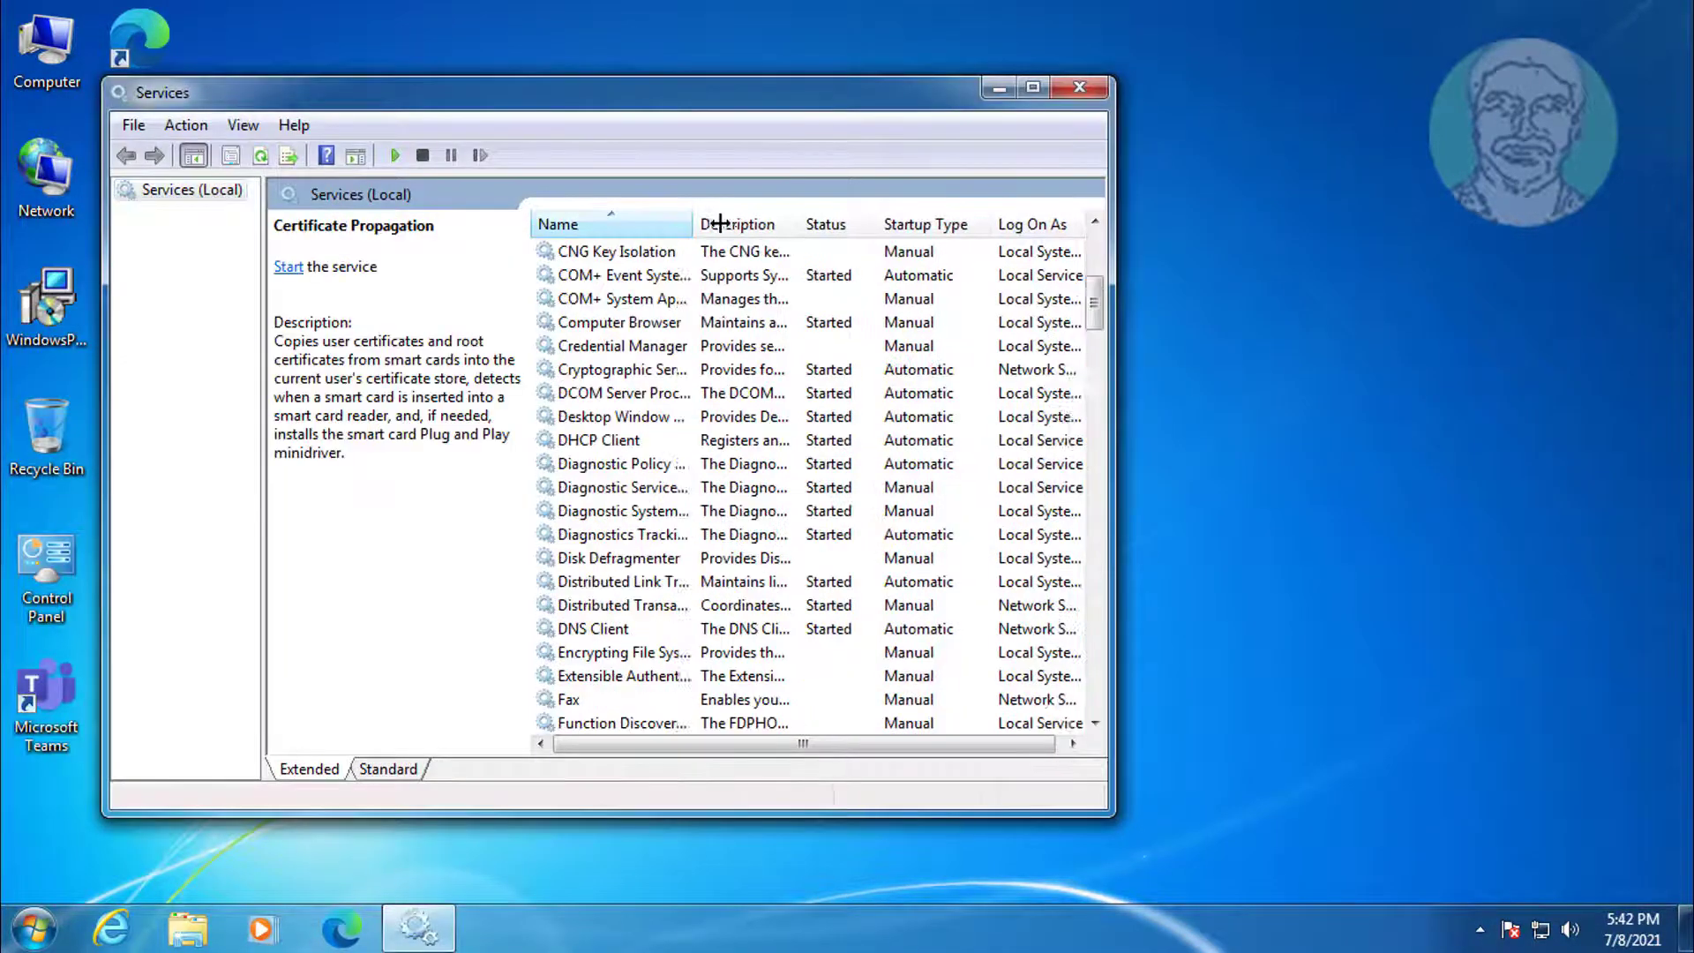
pyautogui.moveTo(692, 224); pyautogui.dragTo(756, 224)
pyautogui.click(1033, 87)
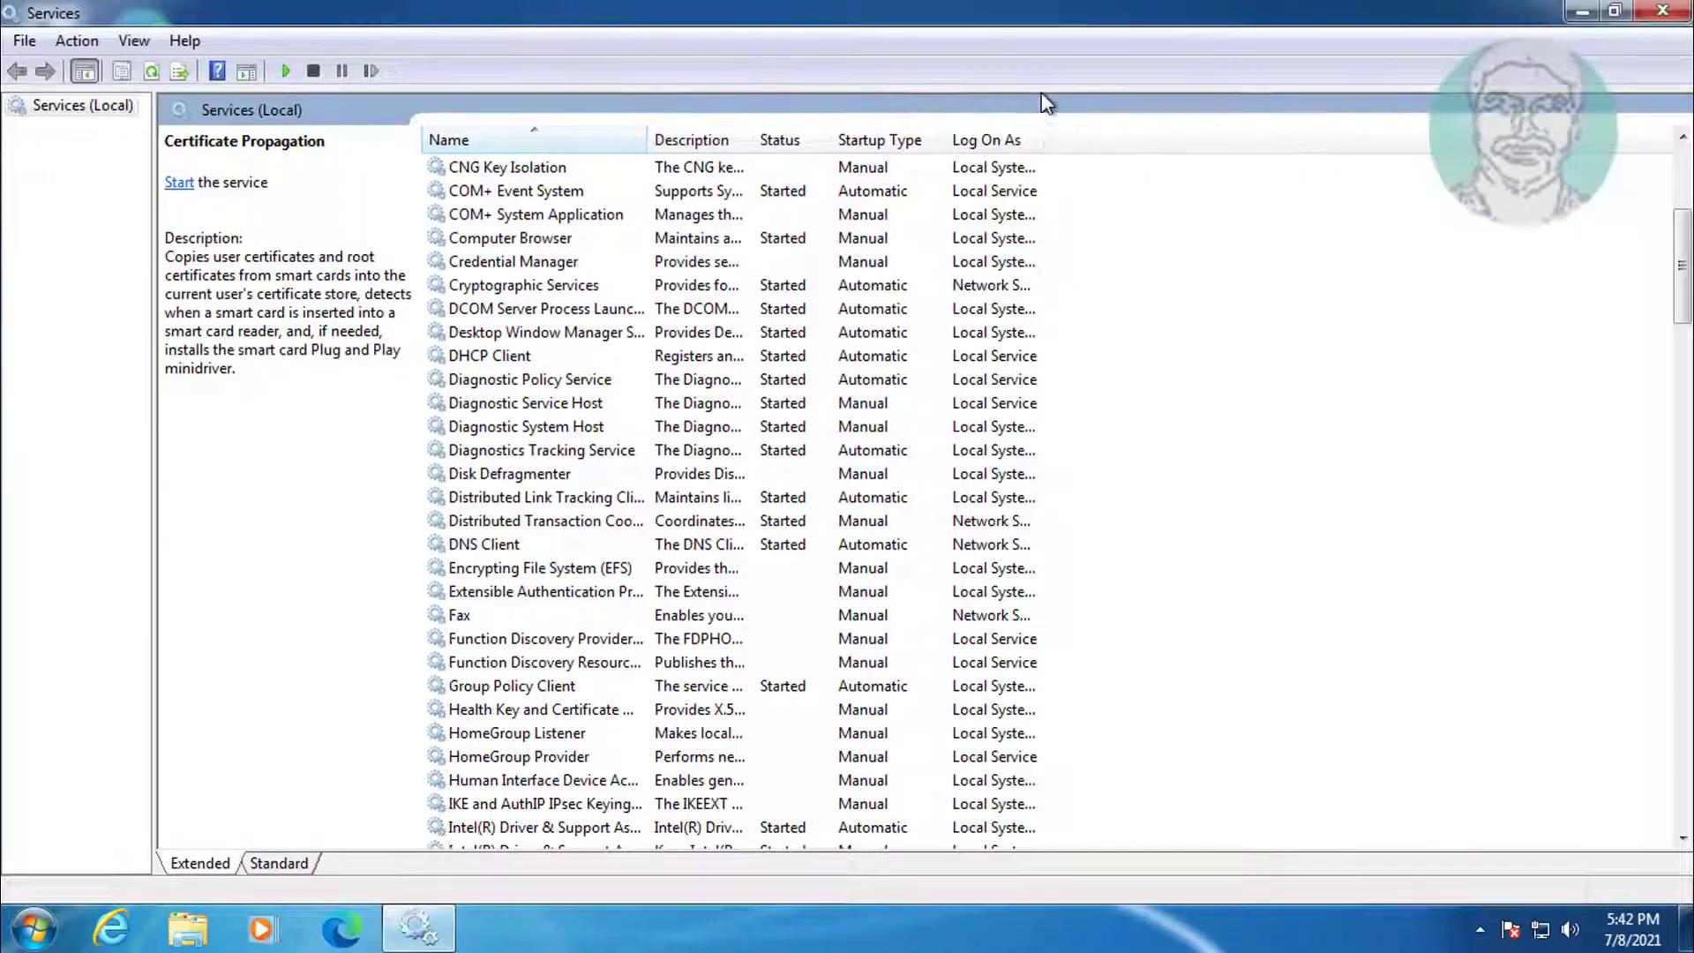
pyautogui.moveTo(645, 133); pyautogui.dragTo(836, 135)
# - Check that Desktop Window Manager Session Manager is Automatic and Started, then close Services
pyautogui.click(586, 336)
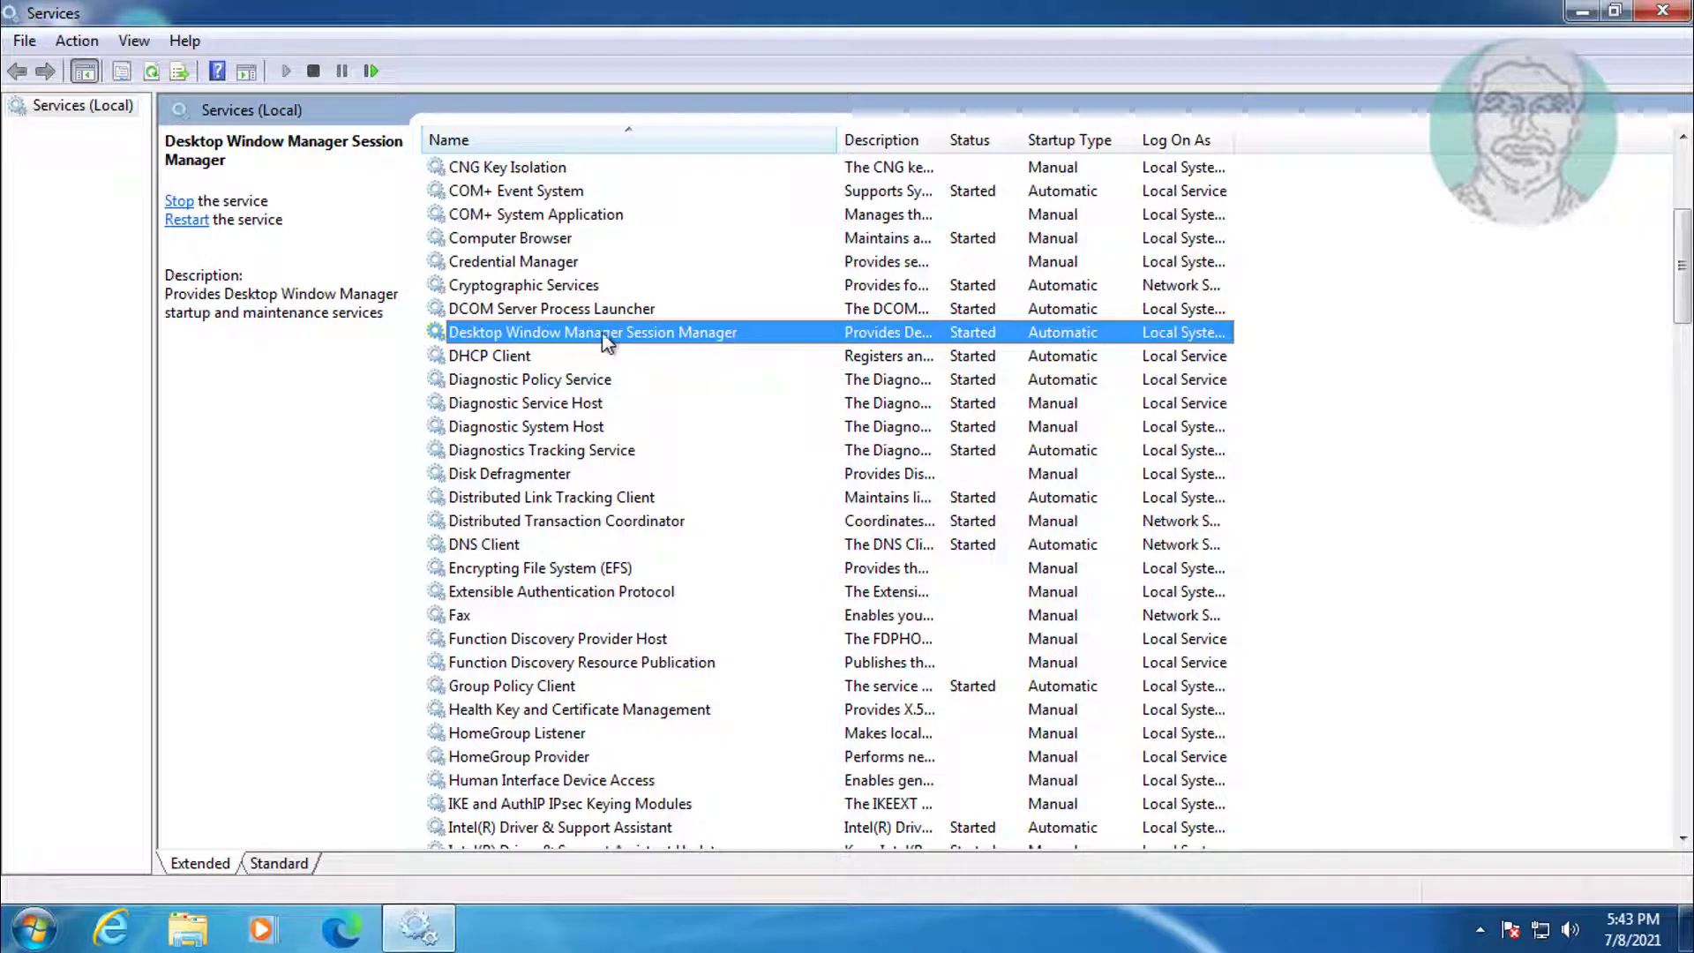
pyautogui.doubleClick(671, 341)
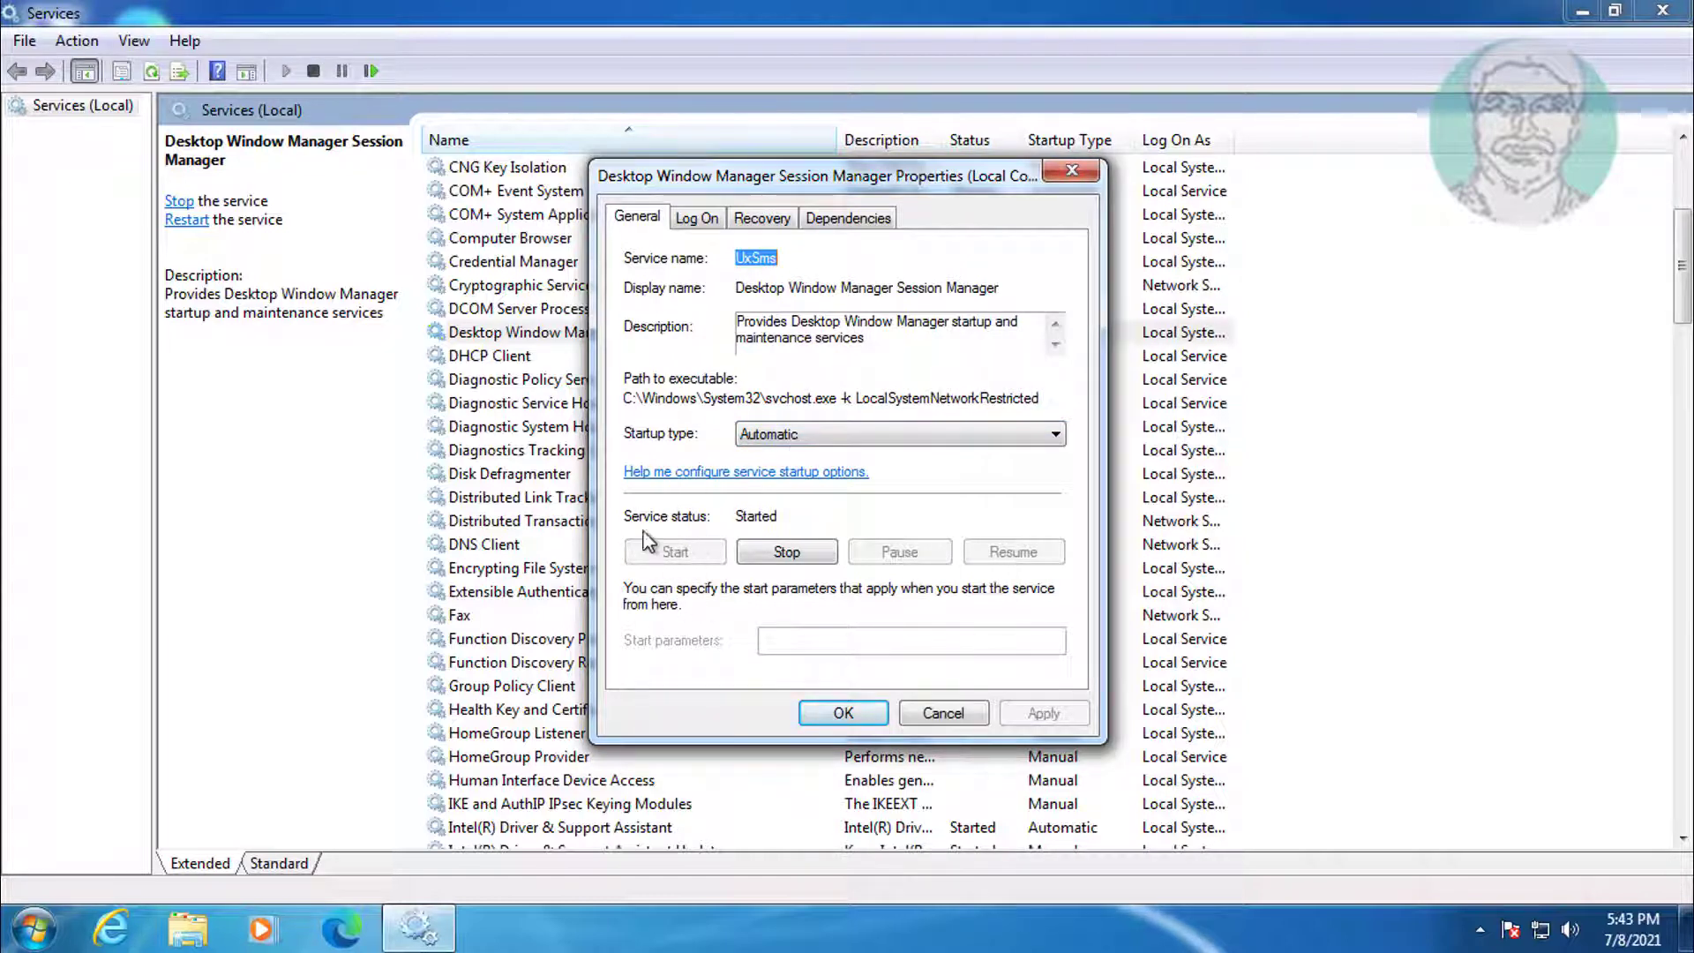
pyautogui.click(829, 716)
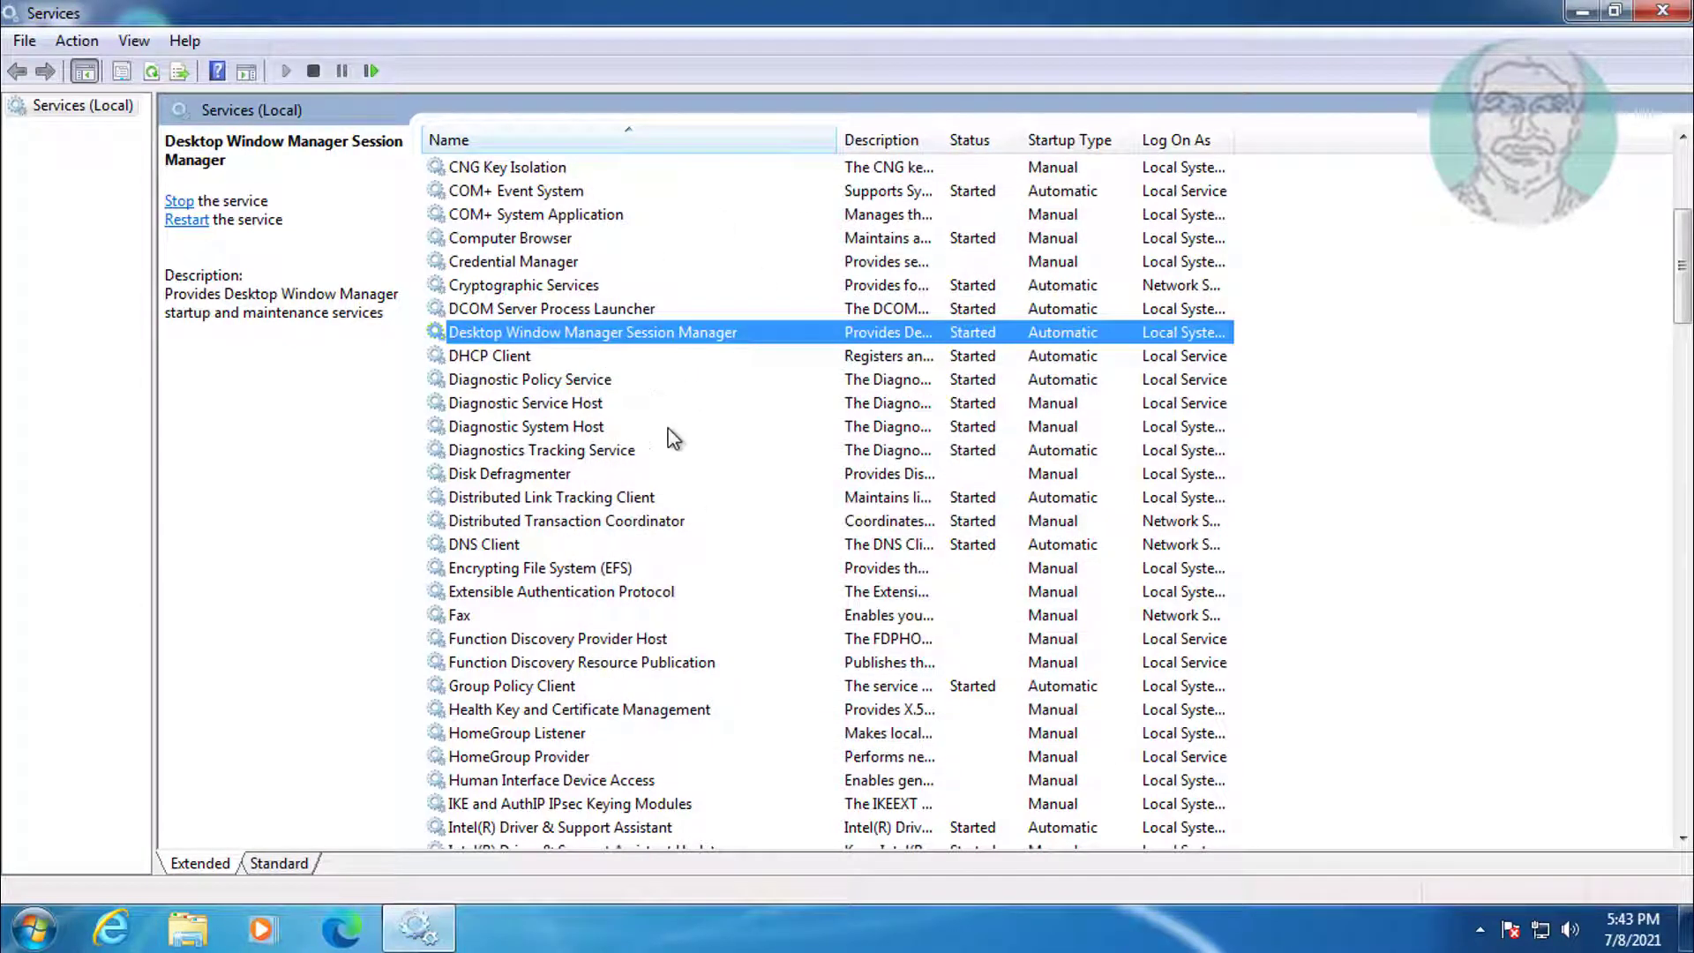
pyautogui.click(1660, 12)
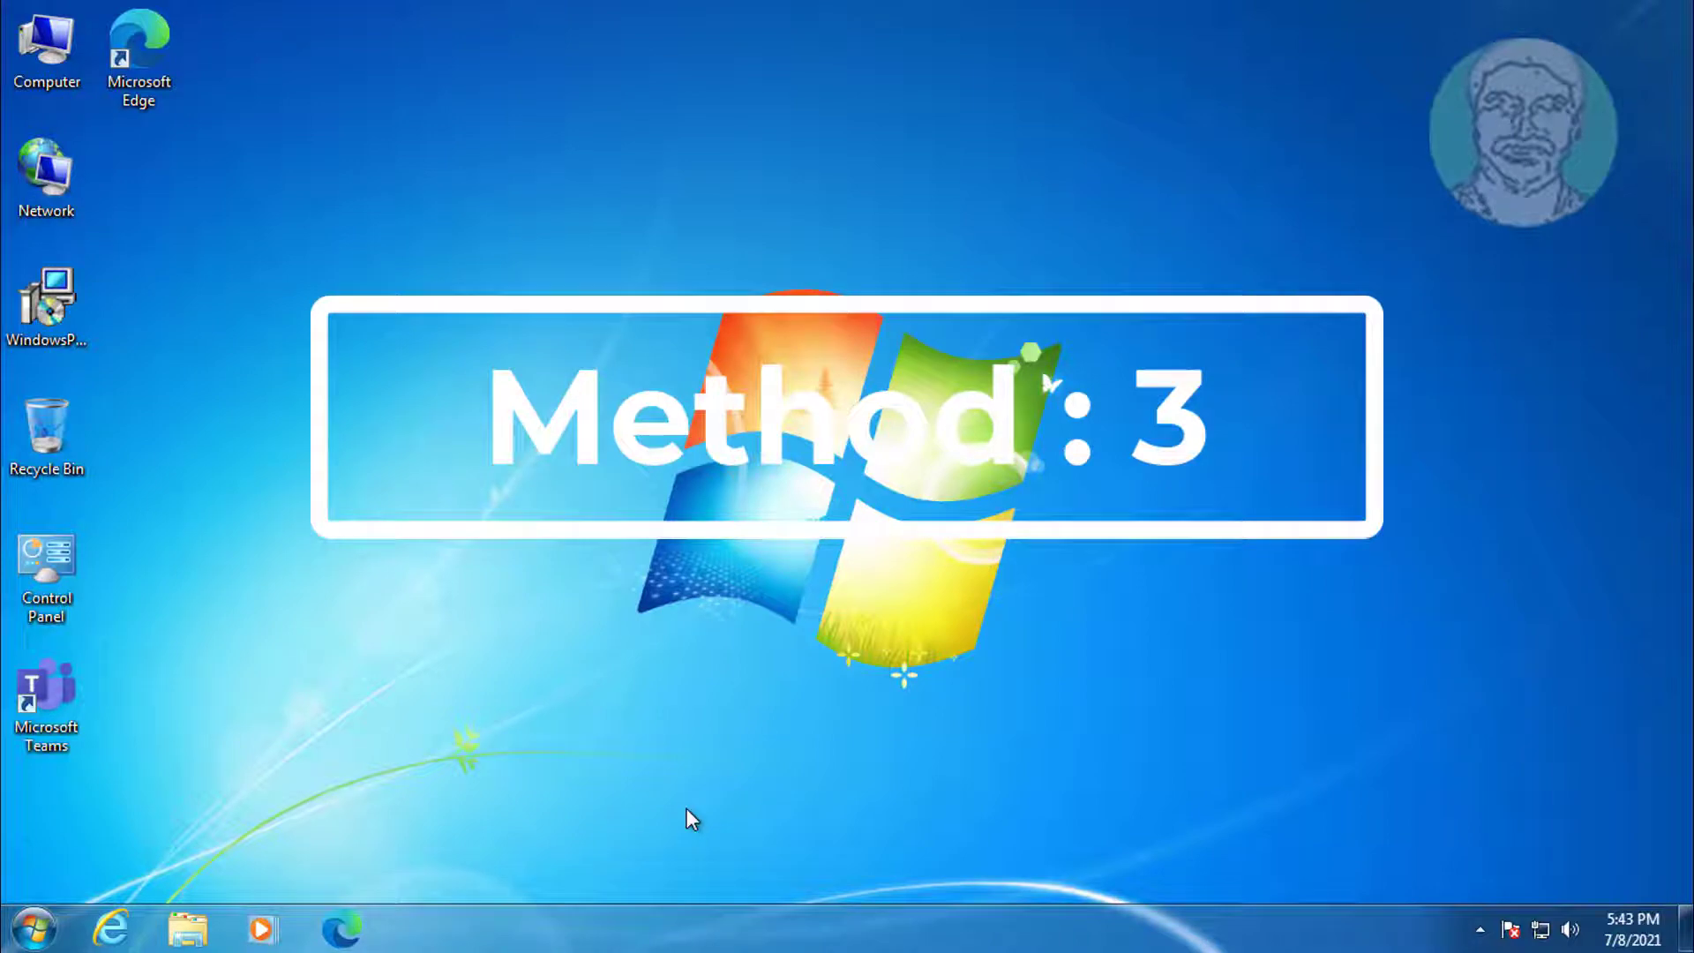
# - Search the Start menu for 'regedit' and run it as administrator
pyautogui.click(33, 928)
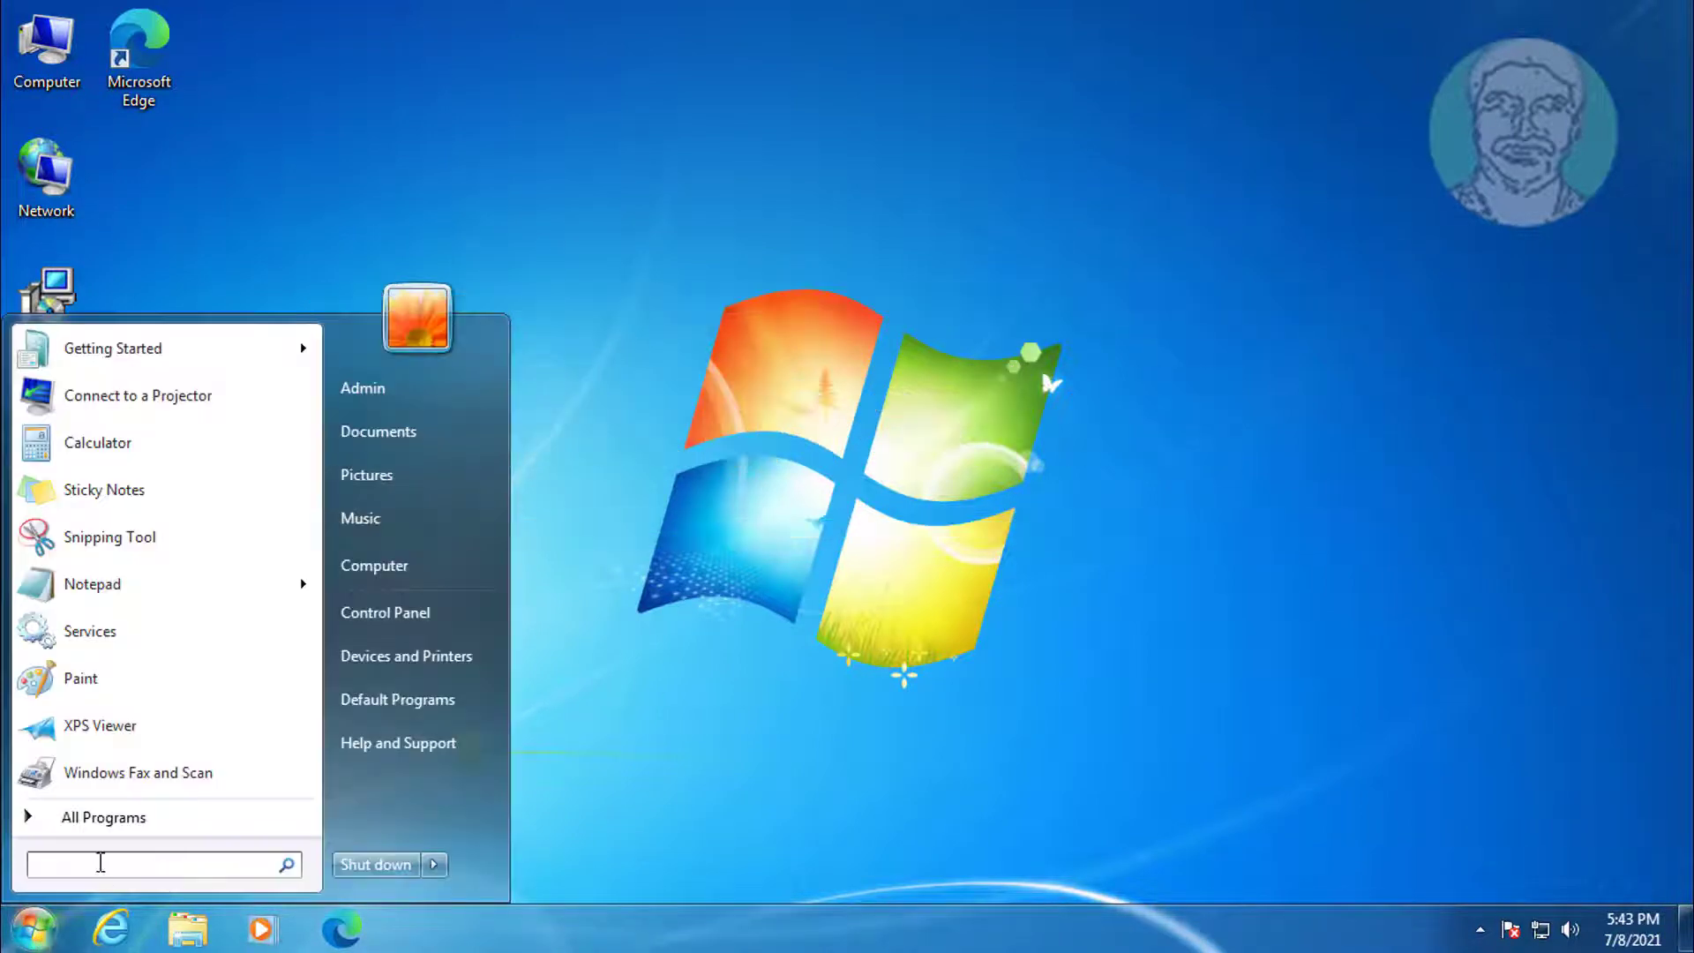
pyautogui.write('e')
pyautogui.press('BackSpace')
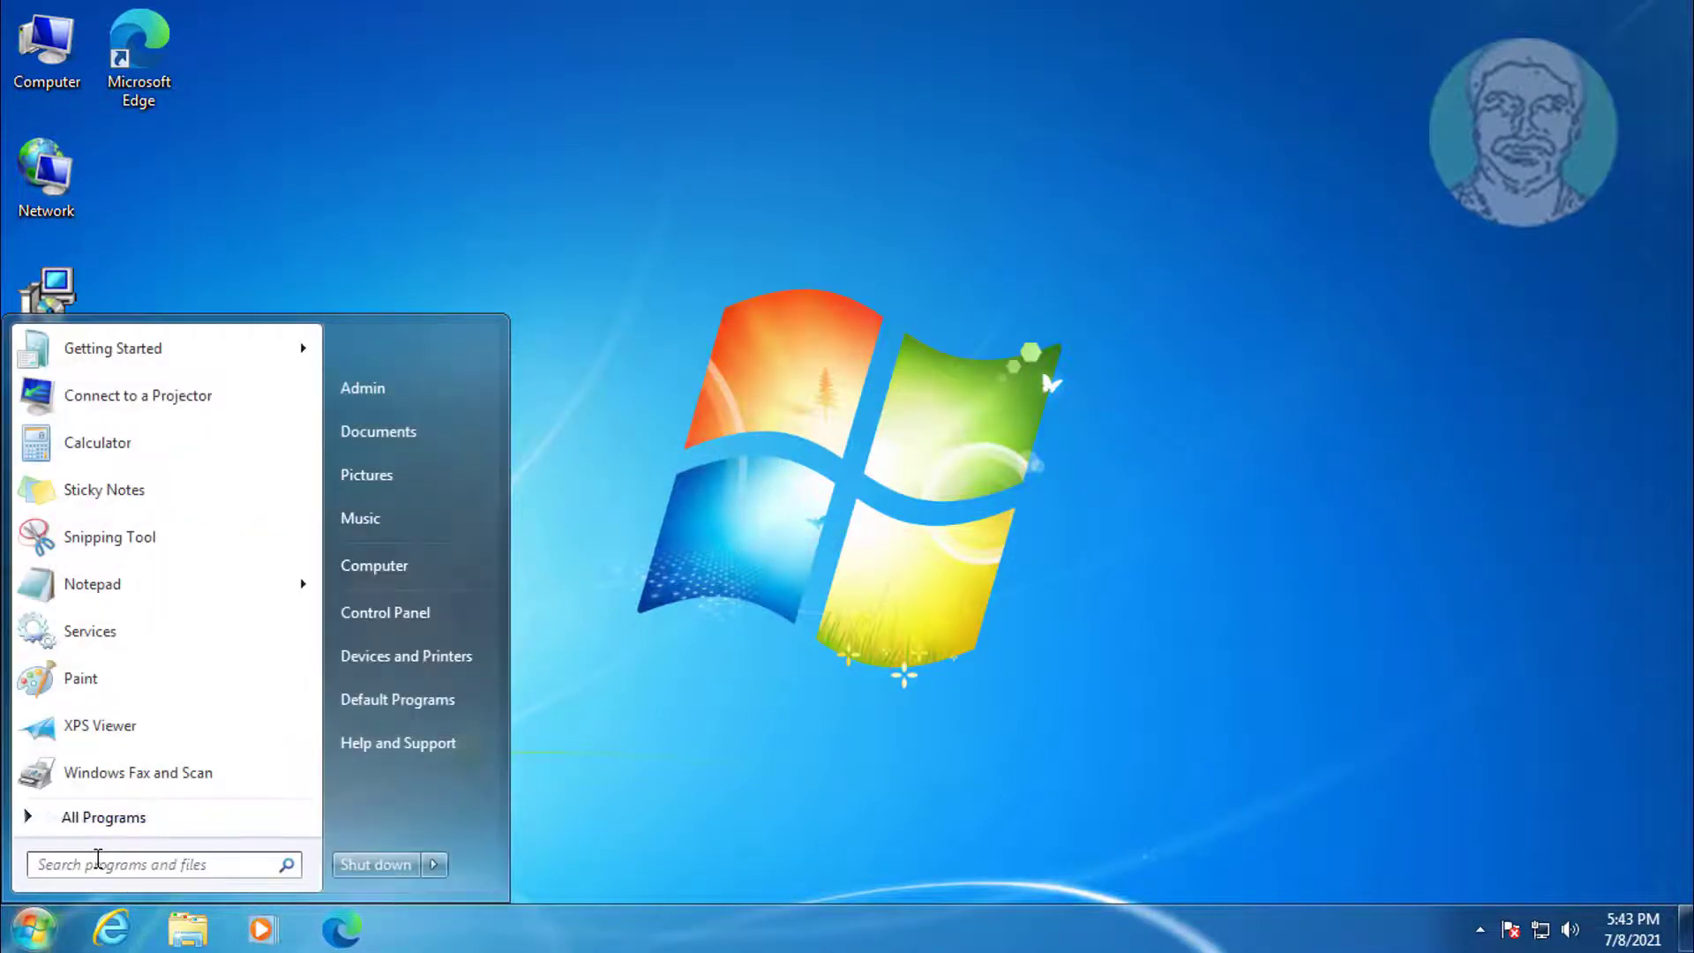
pyautogui.write('regedit')
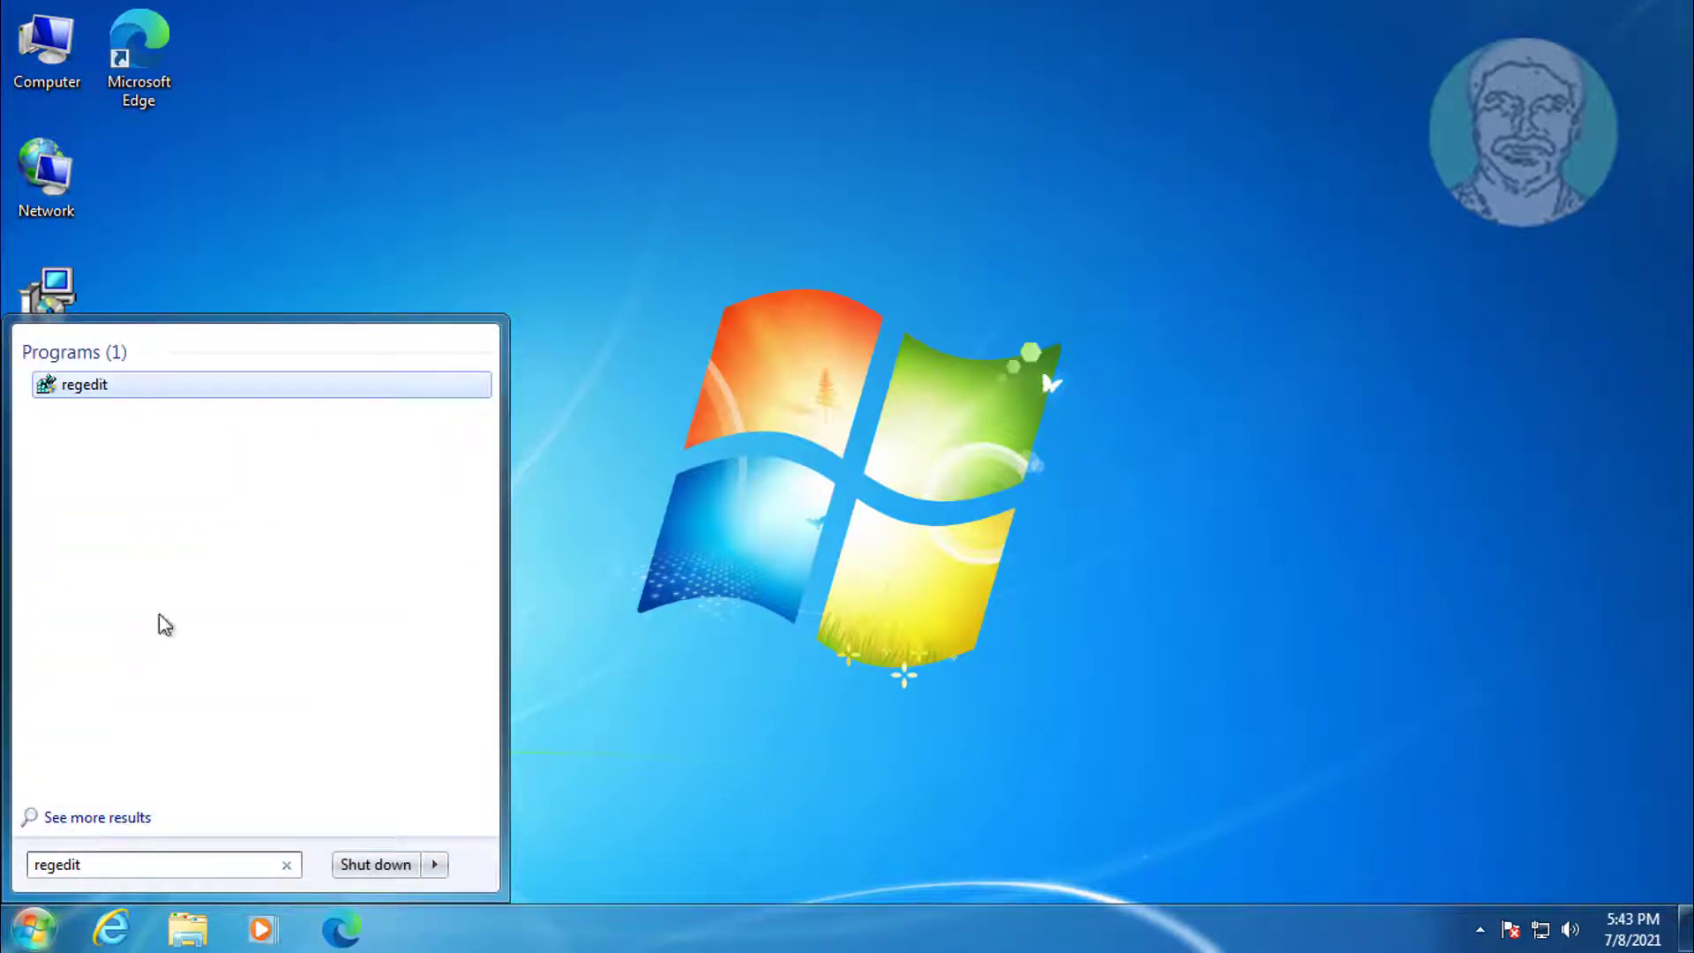
pyautogui.rightClick(96, 389)
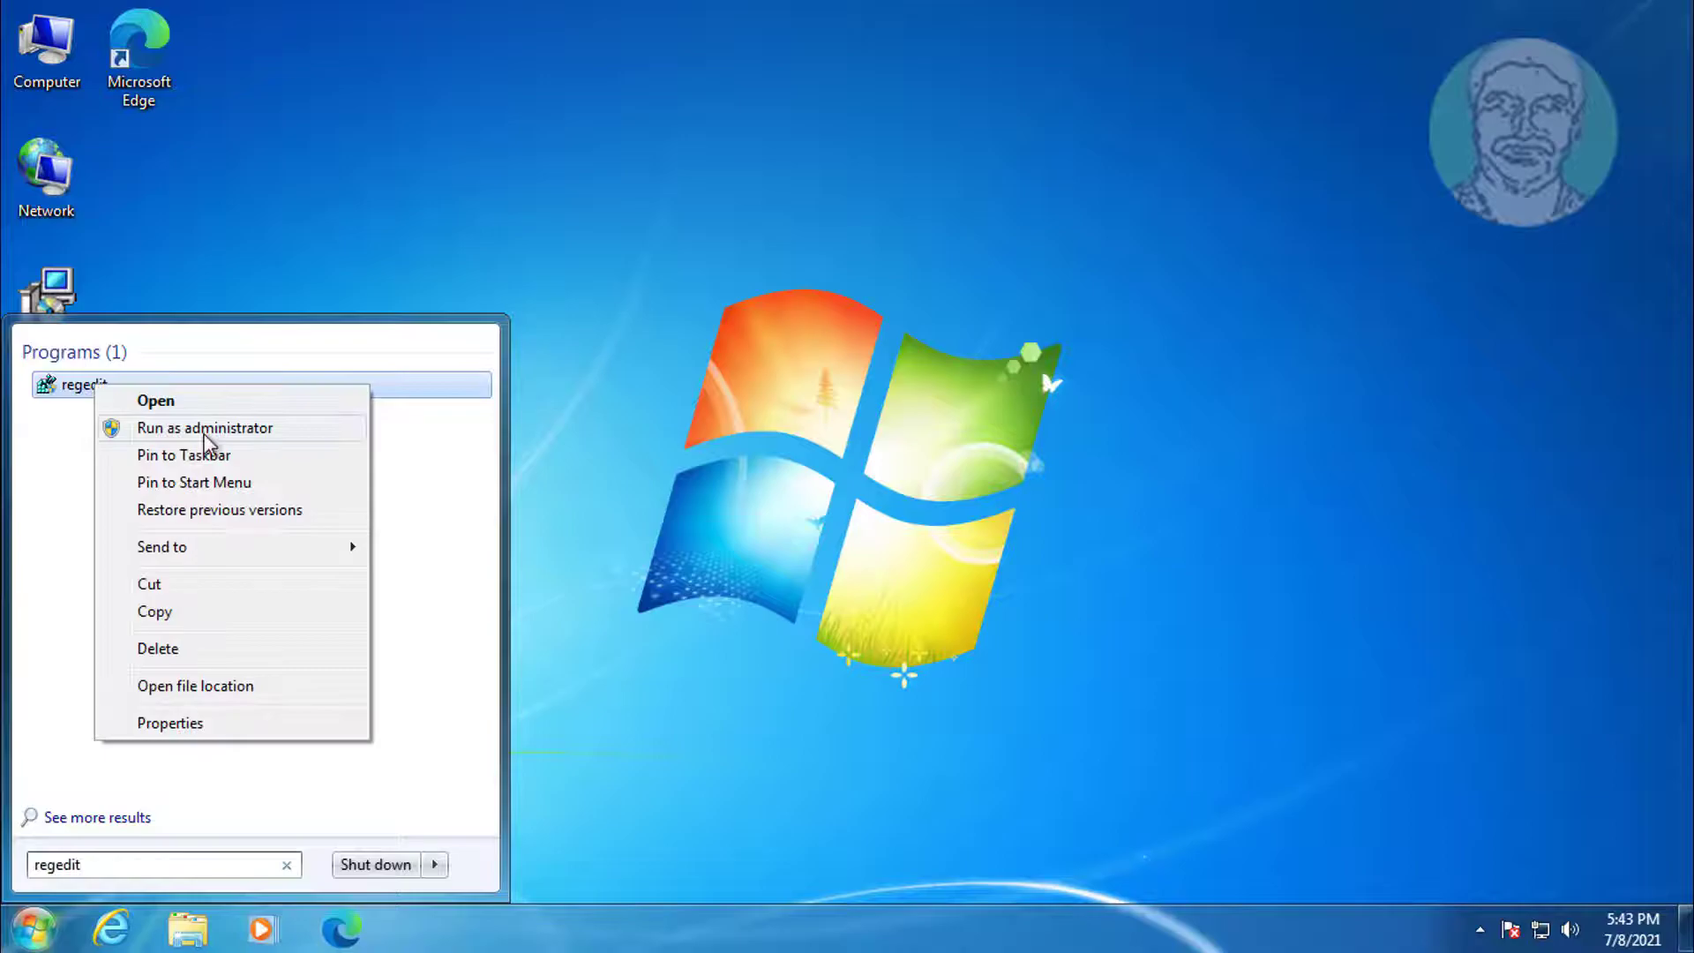
pyautogui.click(231, 428)
# - Approve the UAC prompt and expand HKEY_CURRENT_USER\Software\Microsoft\Windows to reveal the DWM key
pyautogui.hotkey('alt', 'y')
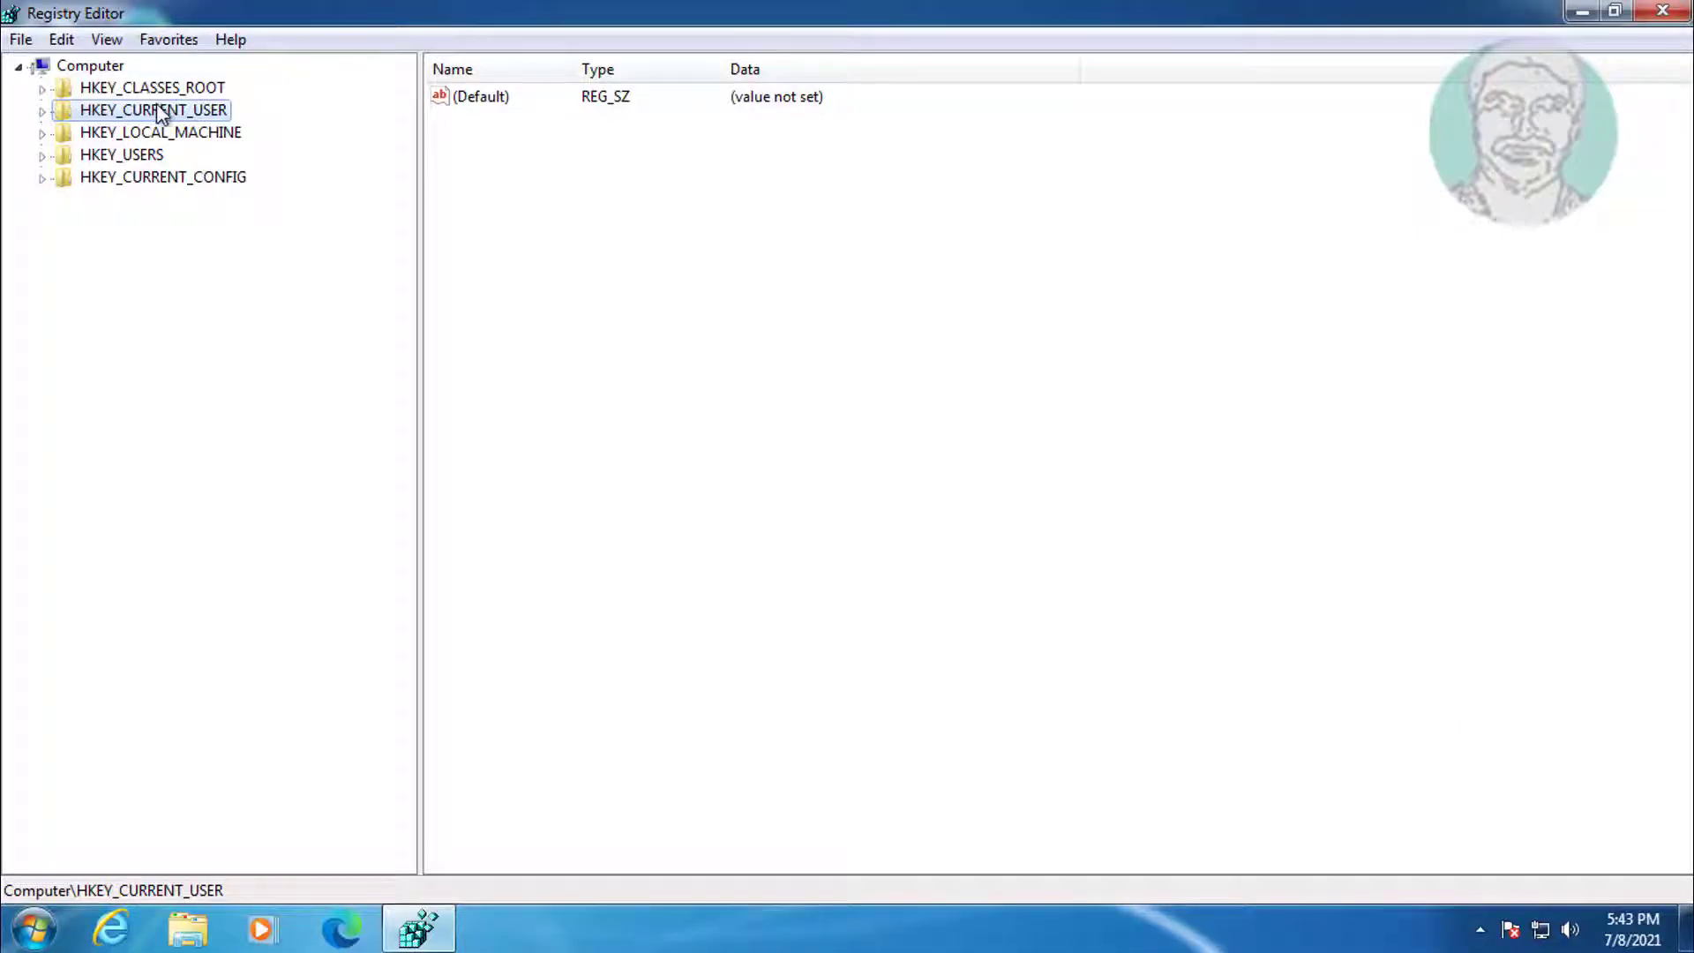
pyautogui.click(42, 111)
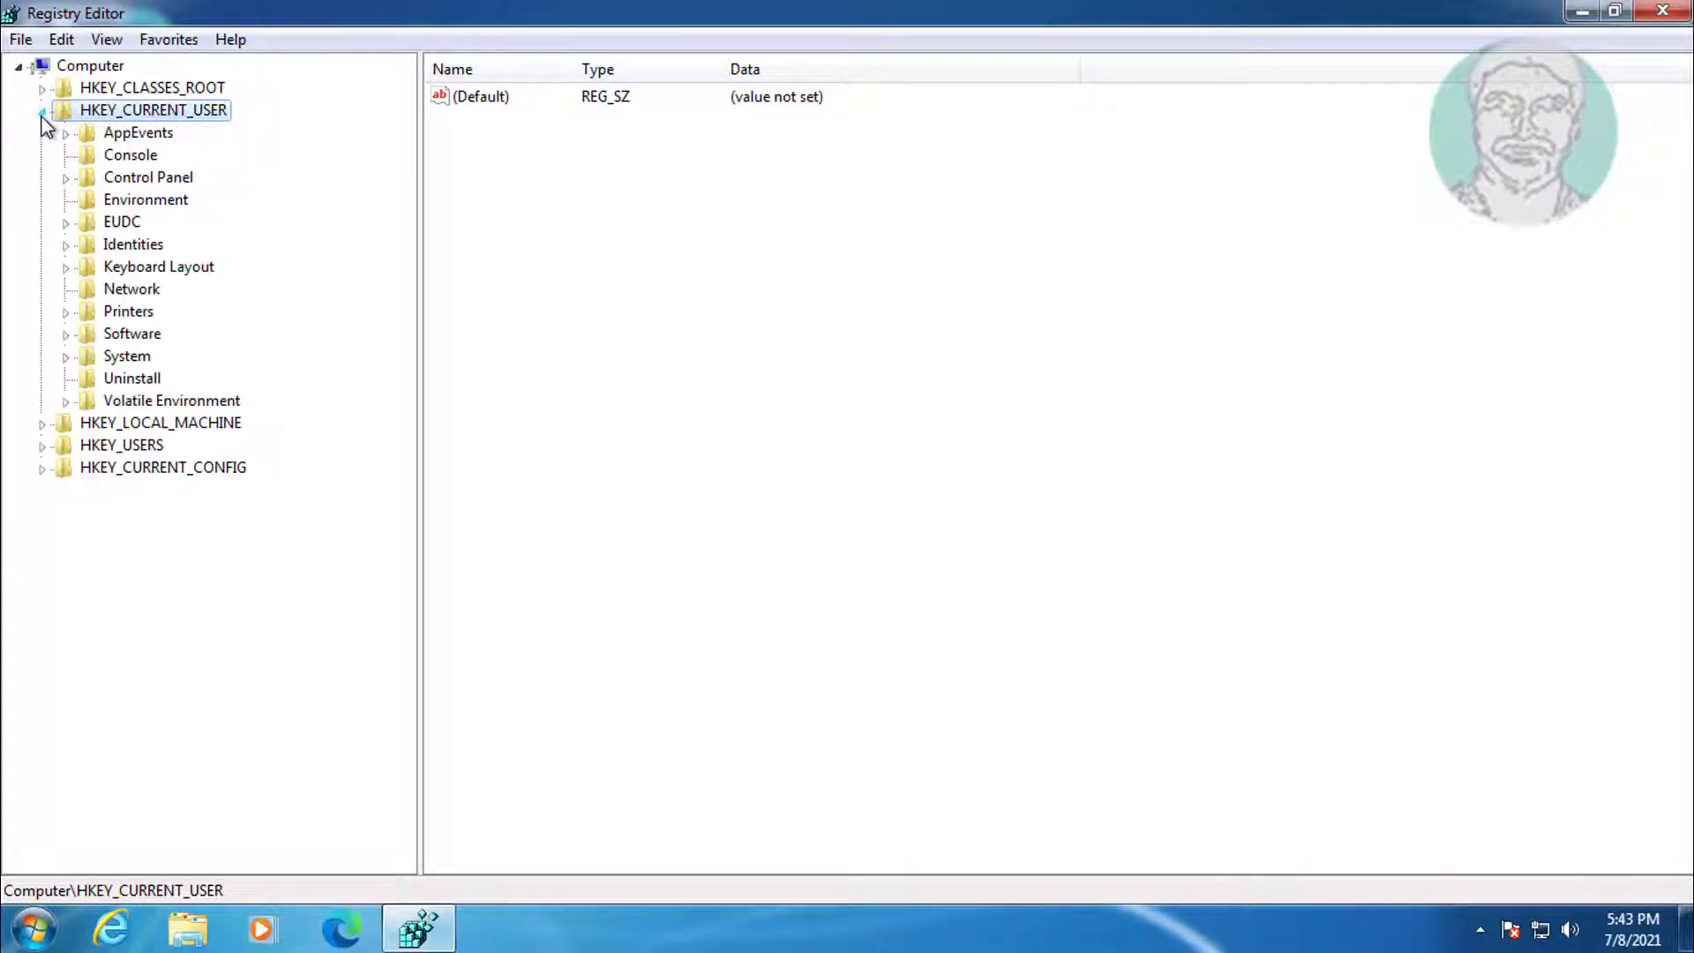
pyautogui.click(161, 335)
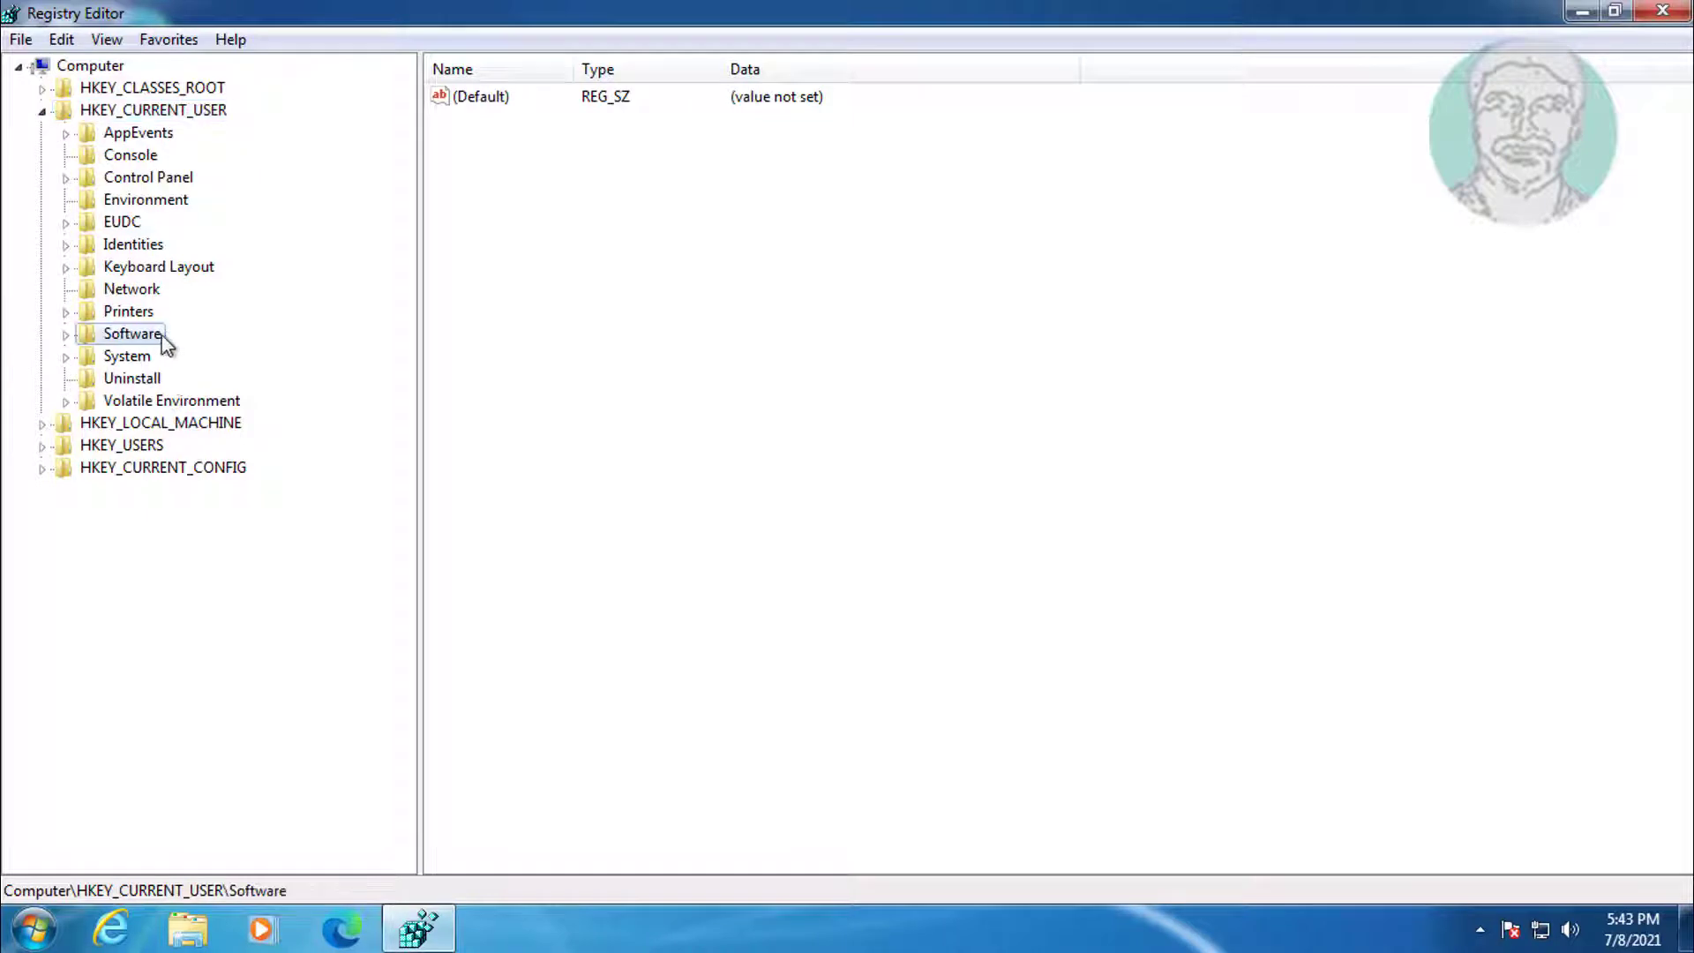
pyautogui.click(65, 336)
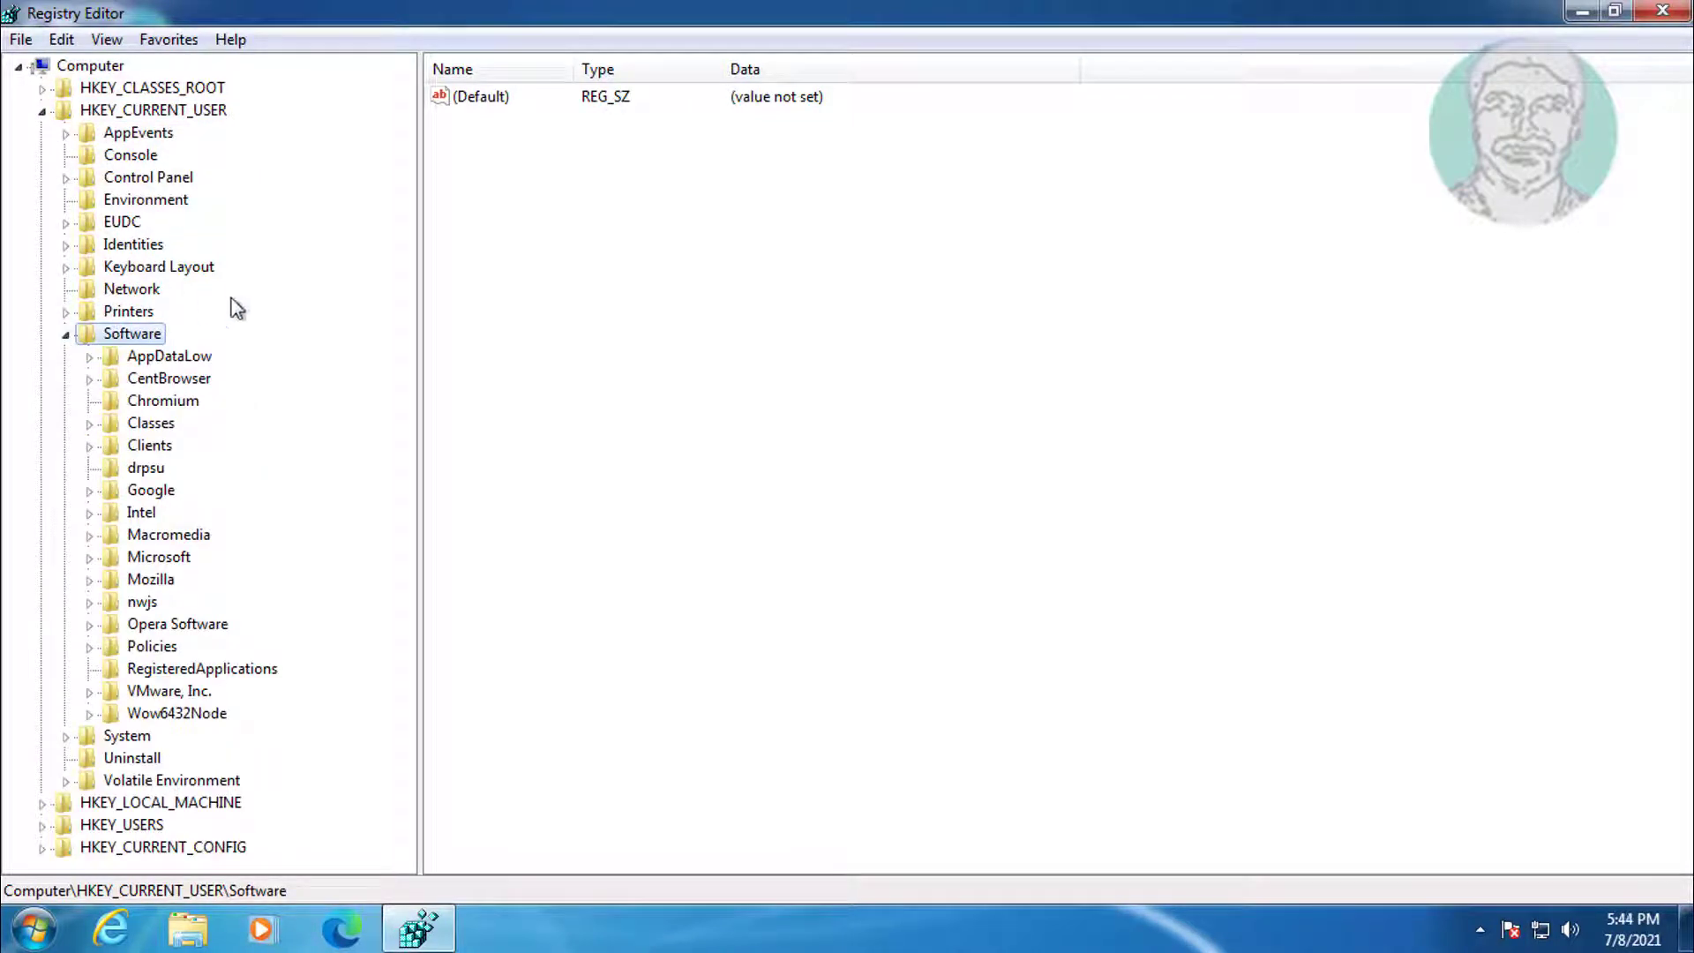
pyautogui.click(141, 560)
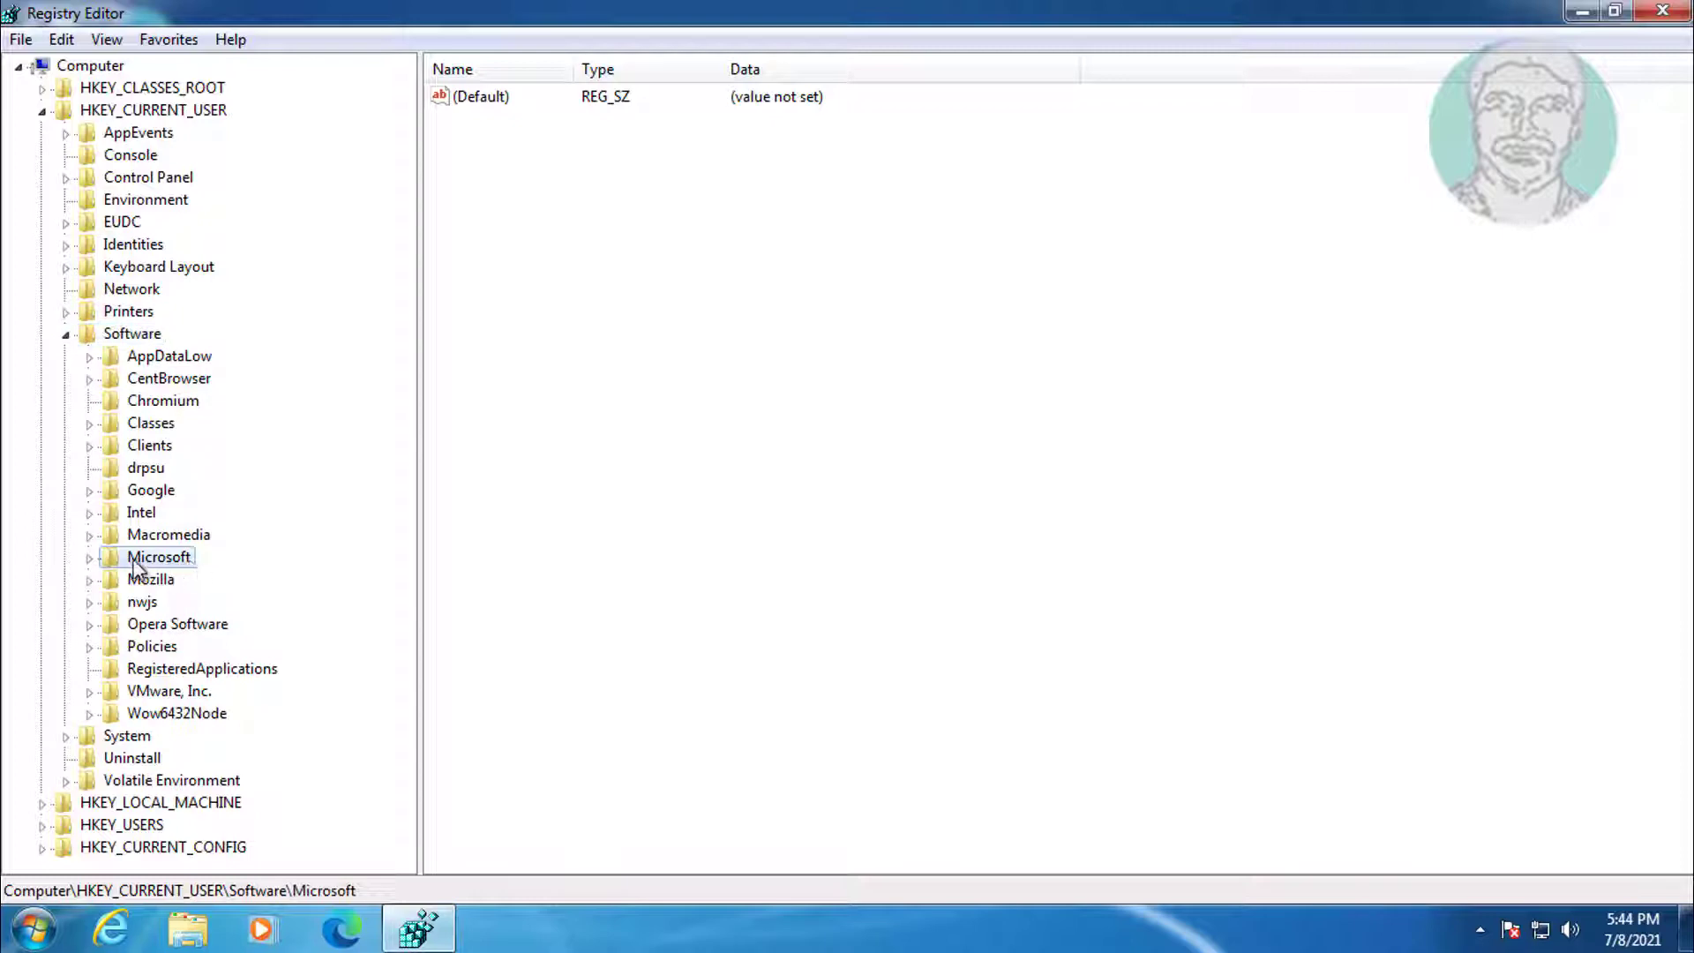
pyautogui.click(91, 559)
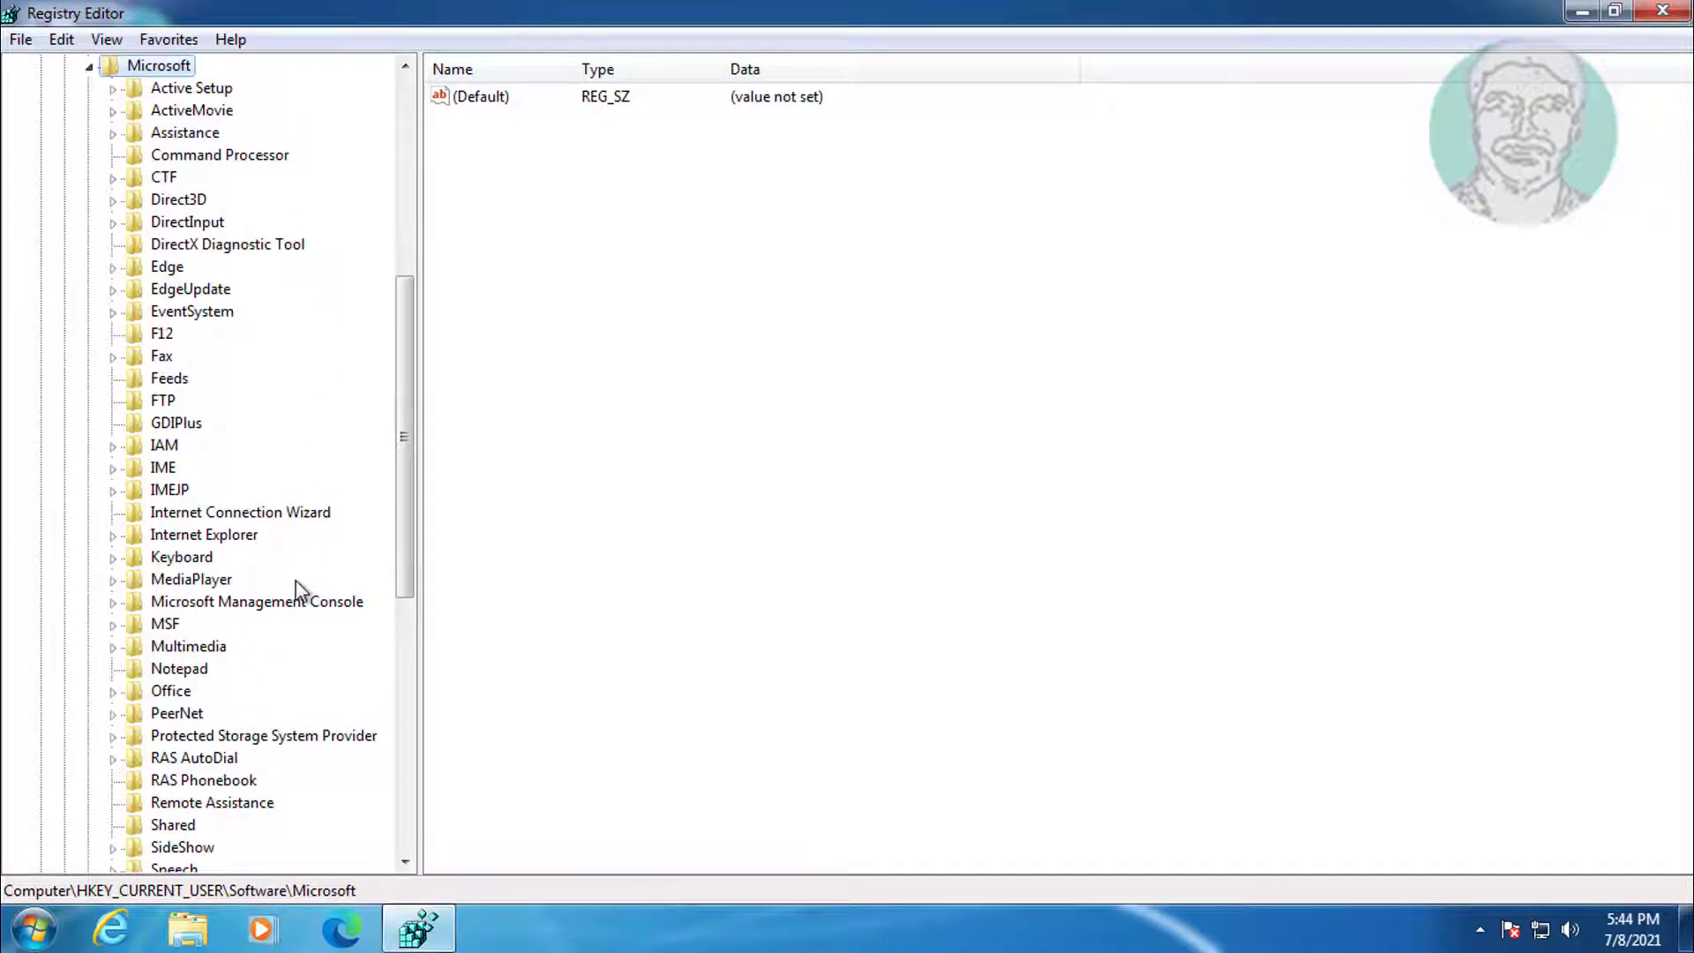
pyautogui.scroll(-8, 298, 587)
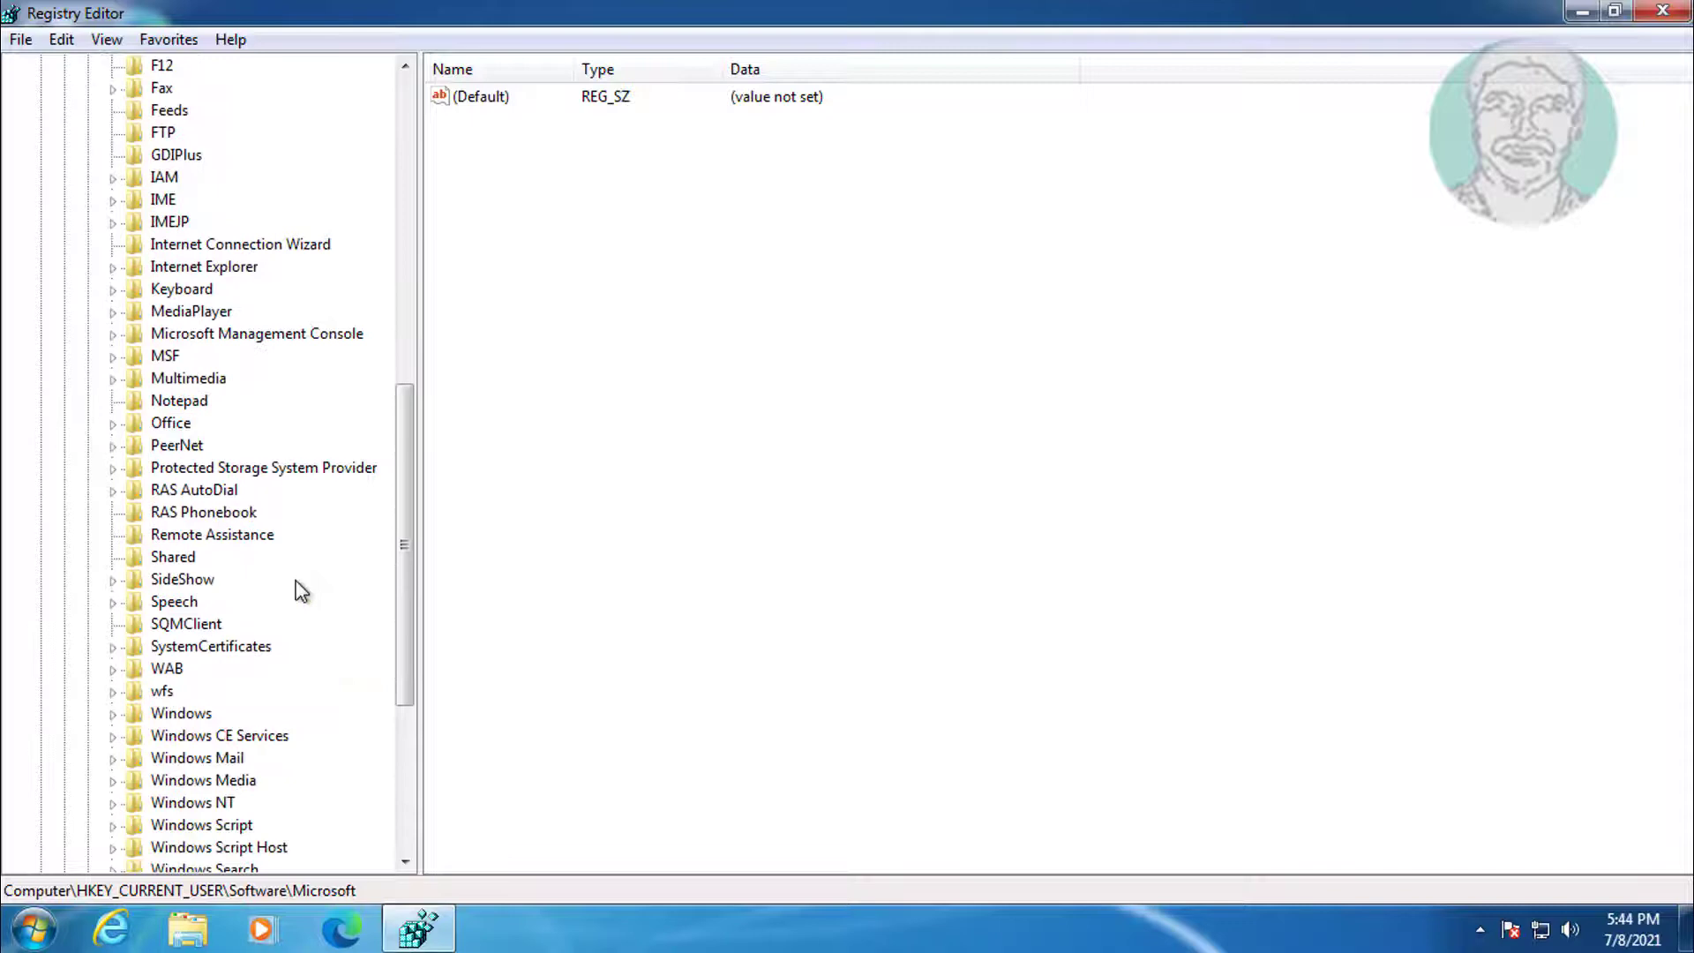
pyautogui.click(196, 448)
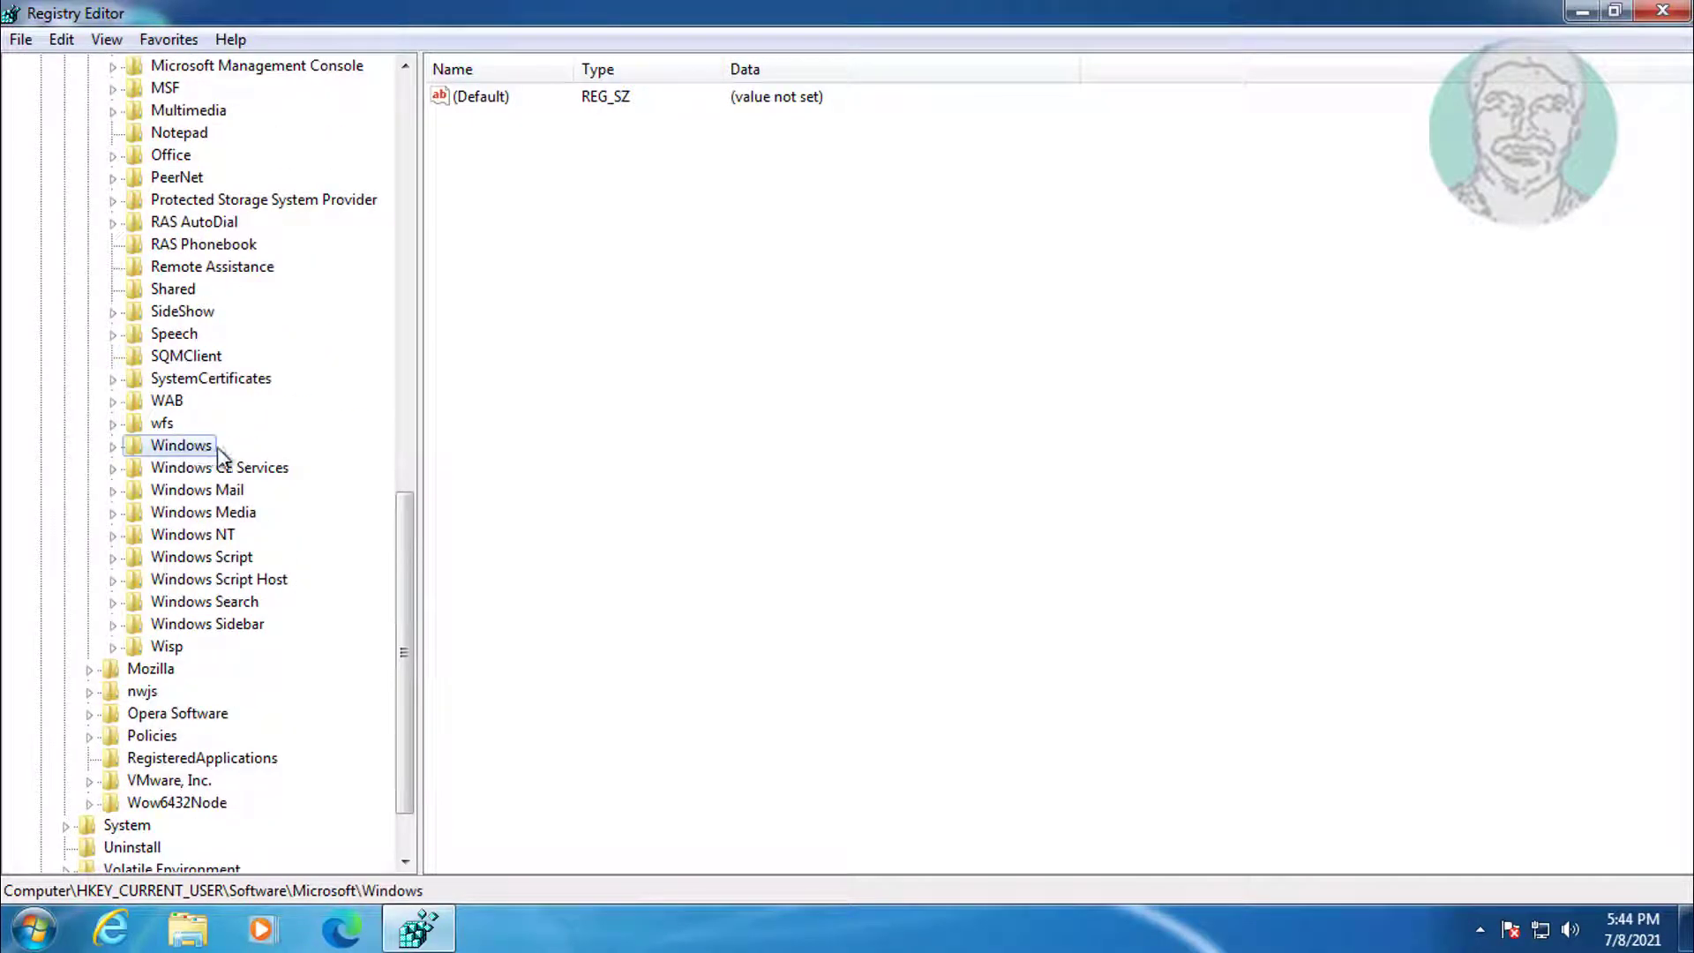
pyautogui.click(113, 445)
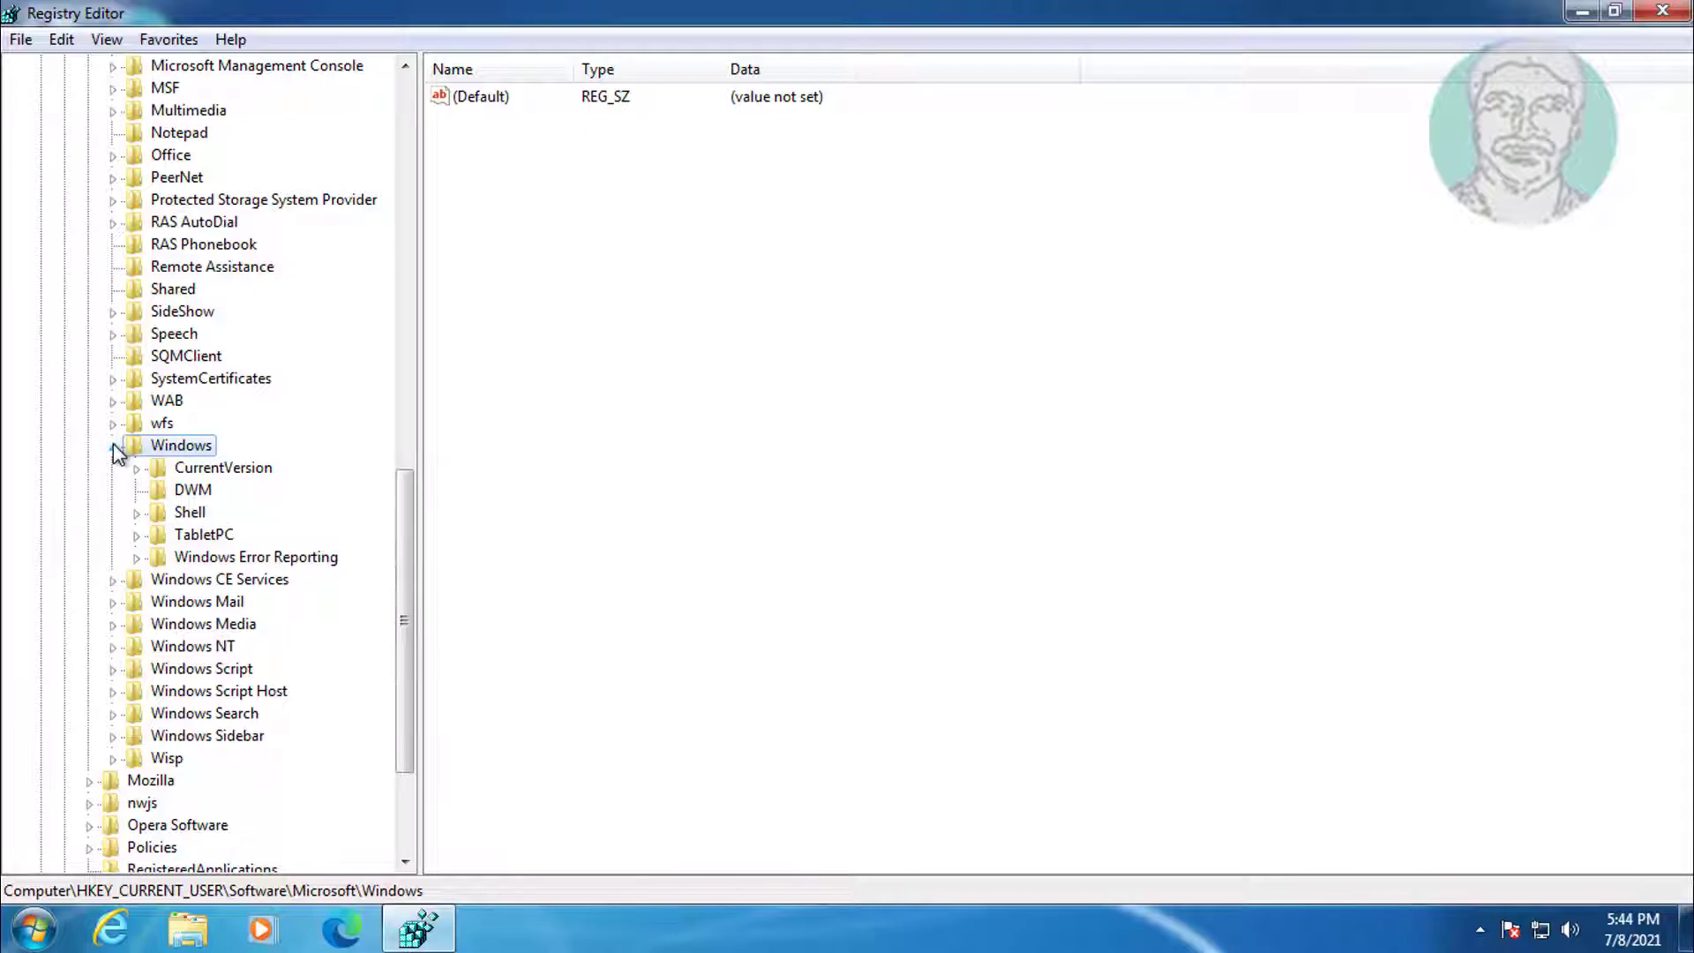
# - Create a DWORD (32-bit) value UseMachineCheck in the DWM key with data 0
pyautogui.click(203, 490)
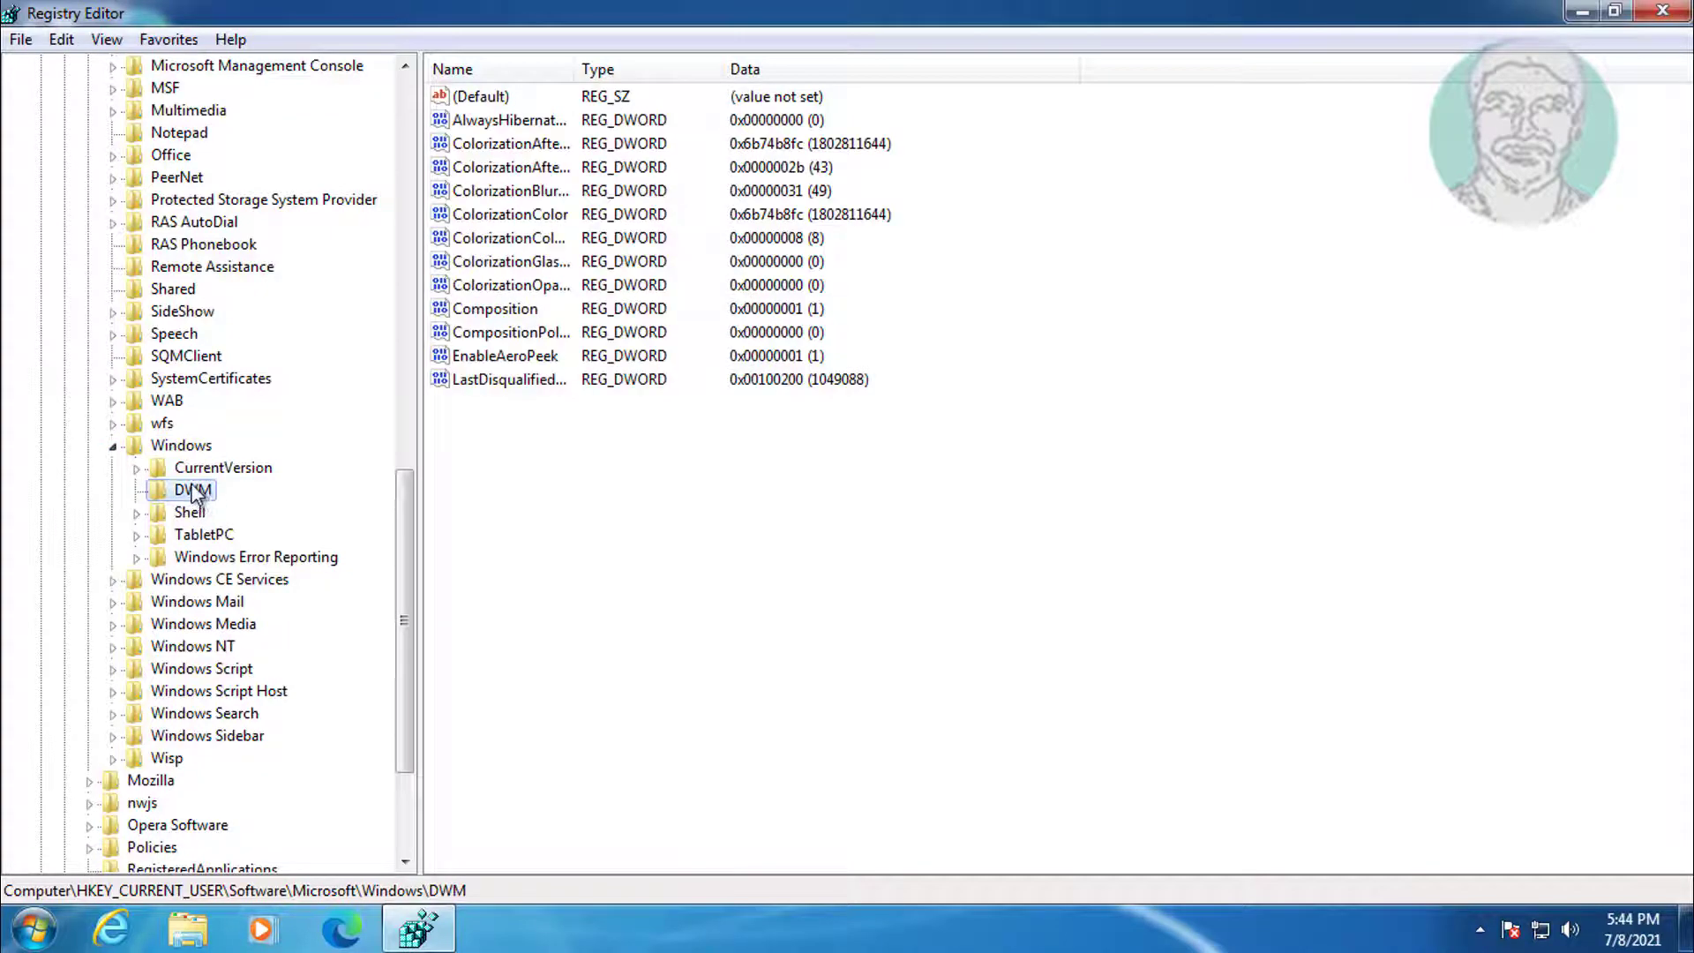
pyautogui.rightClick(489, 479)
pyautogui.moveTo(526, 494)
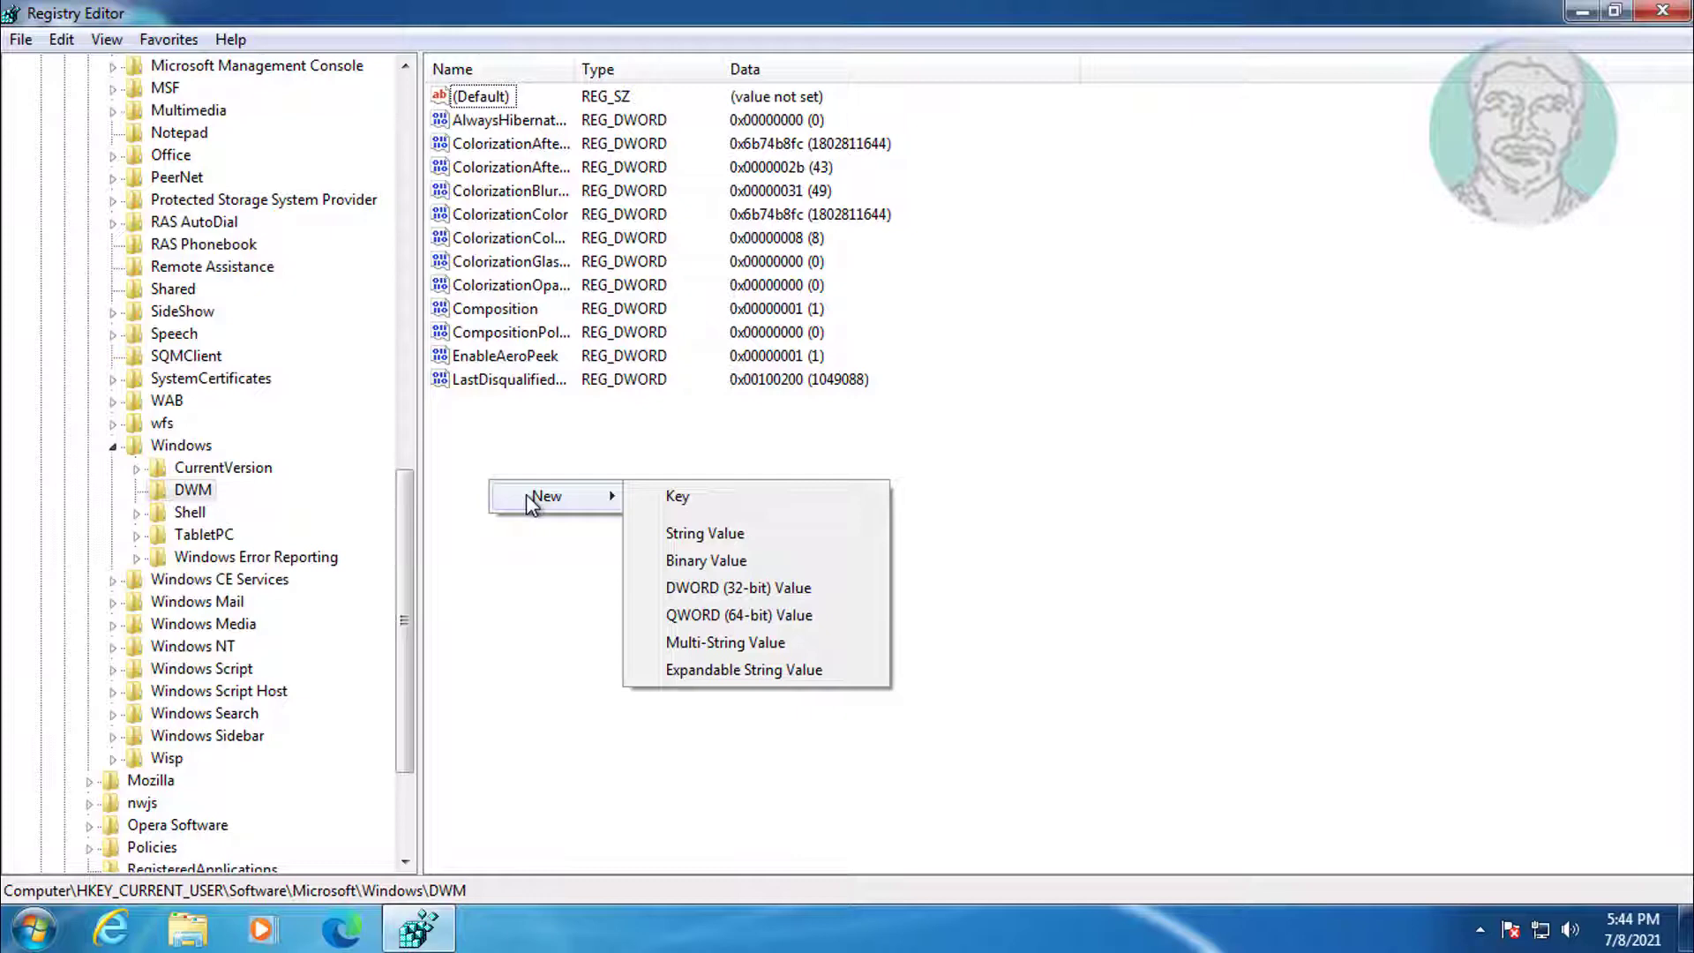
pyautogui.click(721, 586)
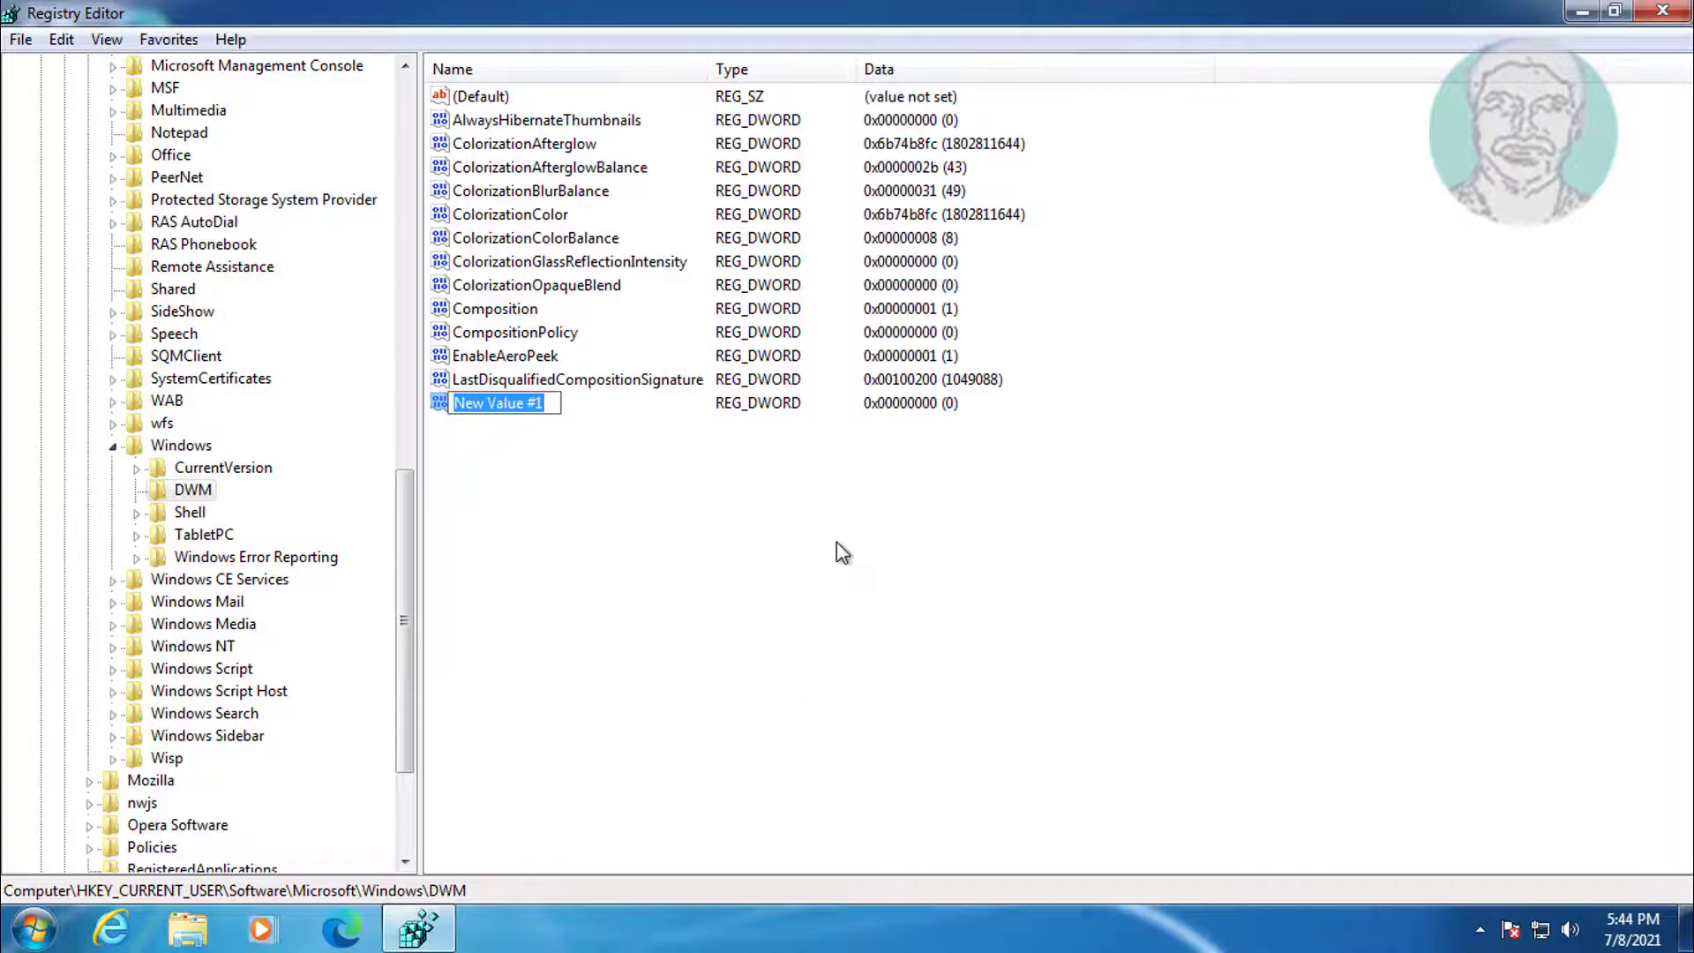
pyautogui.write('UseM')
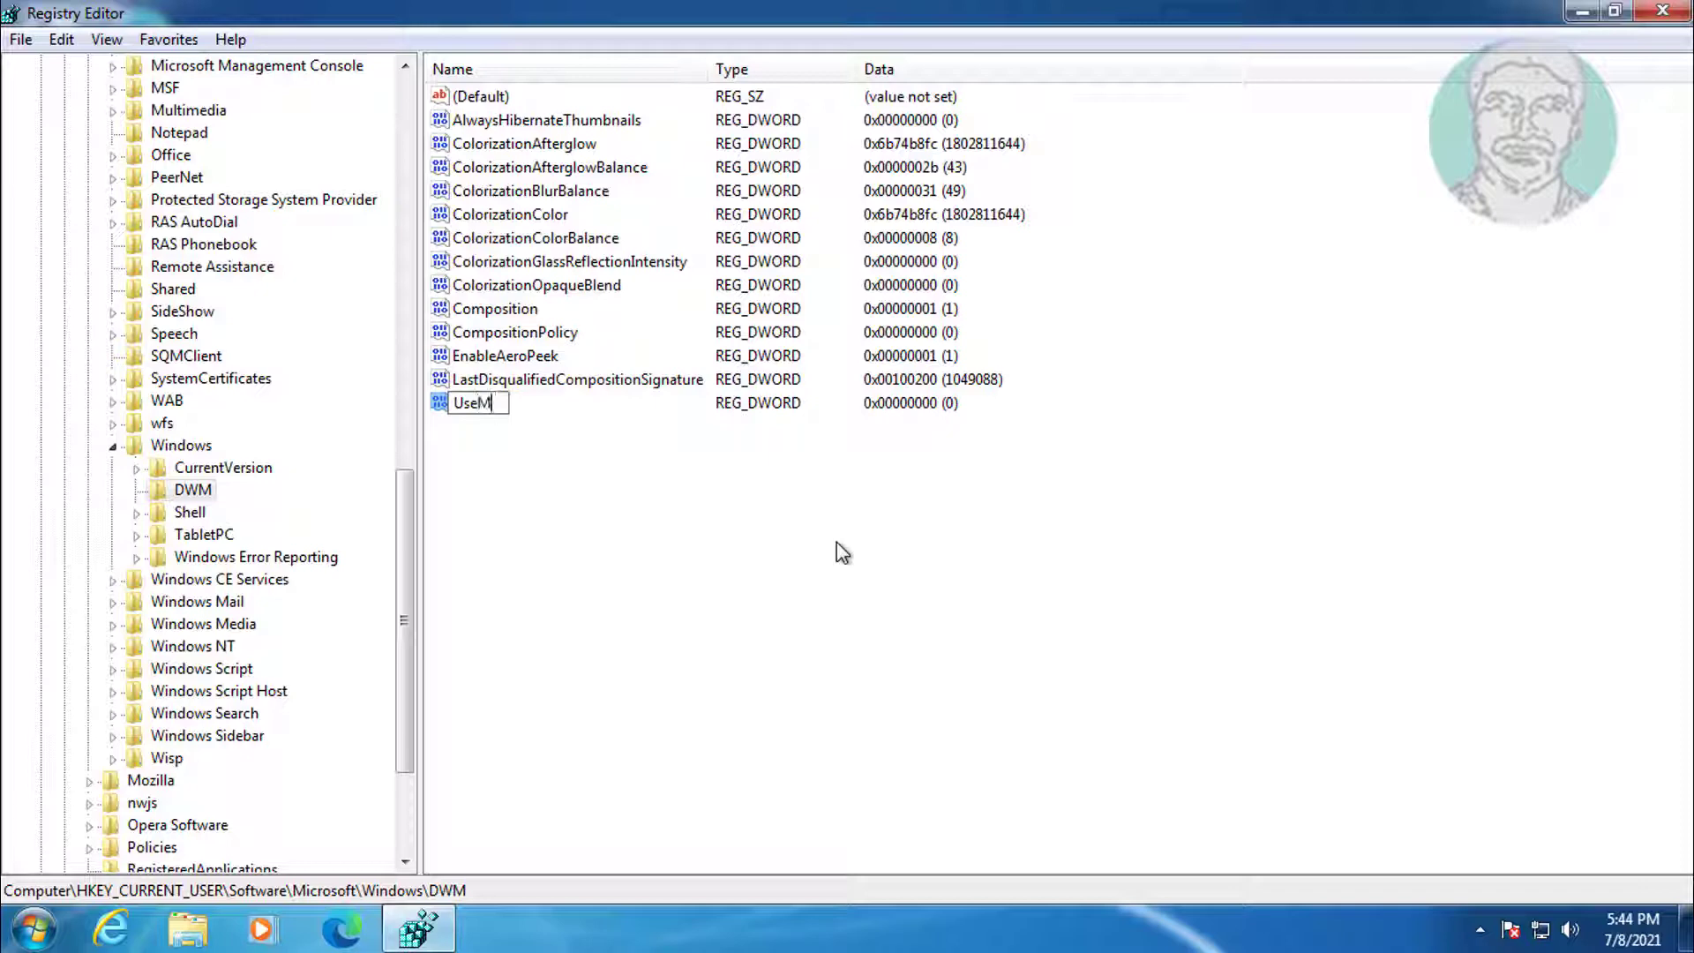
pyautogui.write('achineCheck')
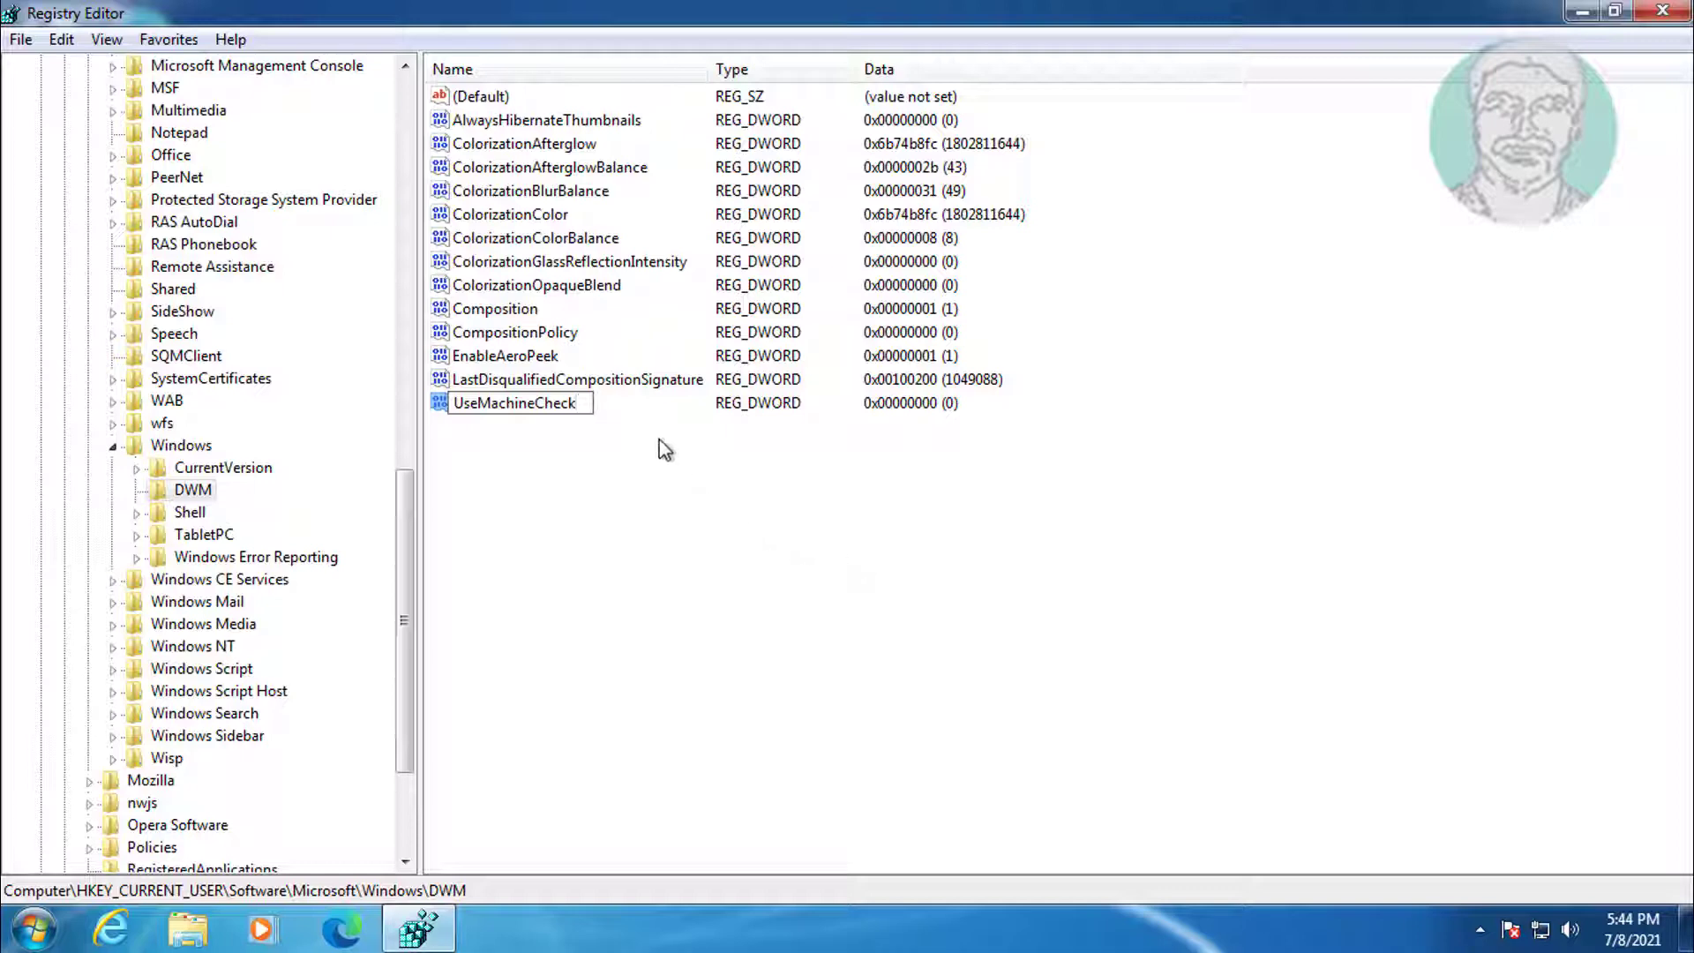
pyautogui.press('Return')
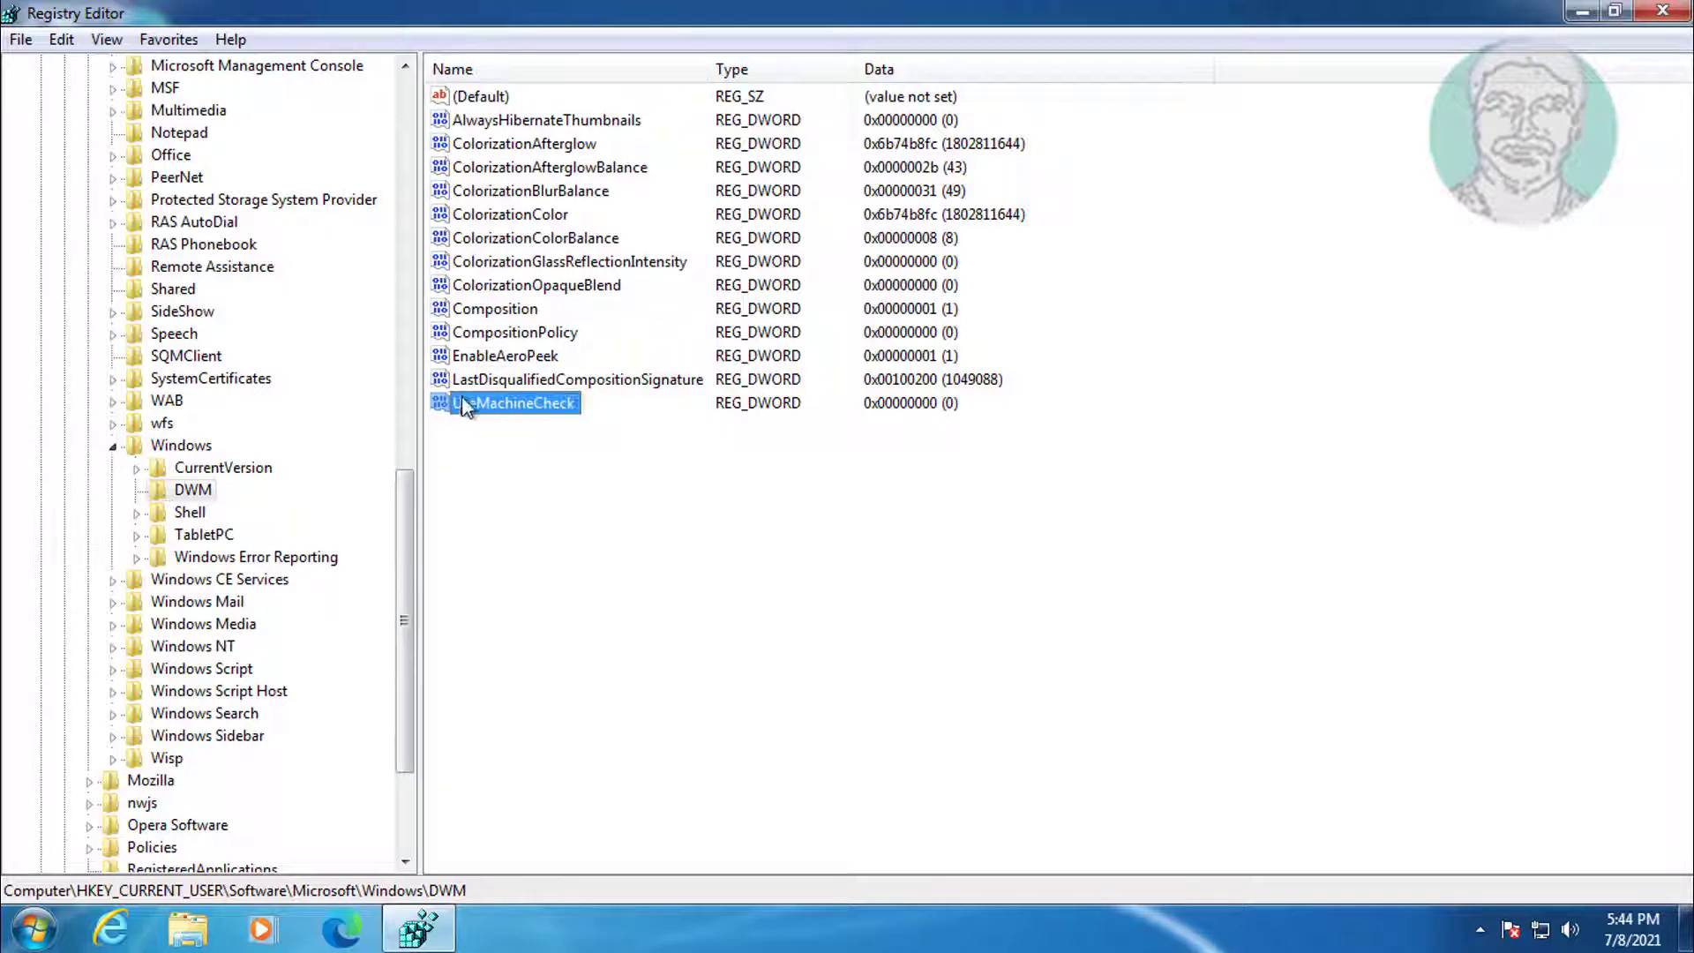
pyautogui.doubleClick(565, 413)
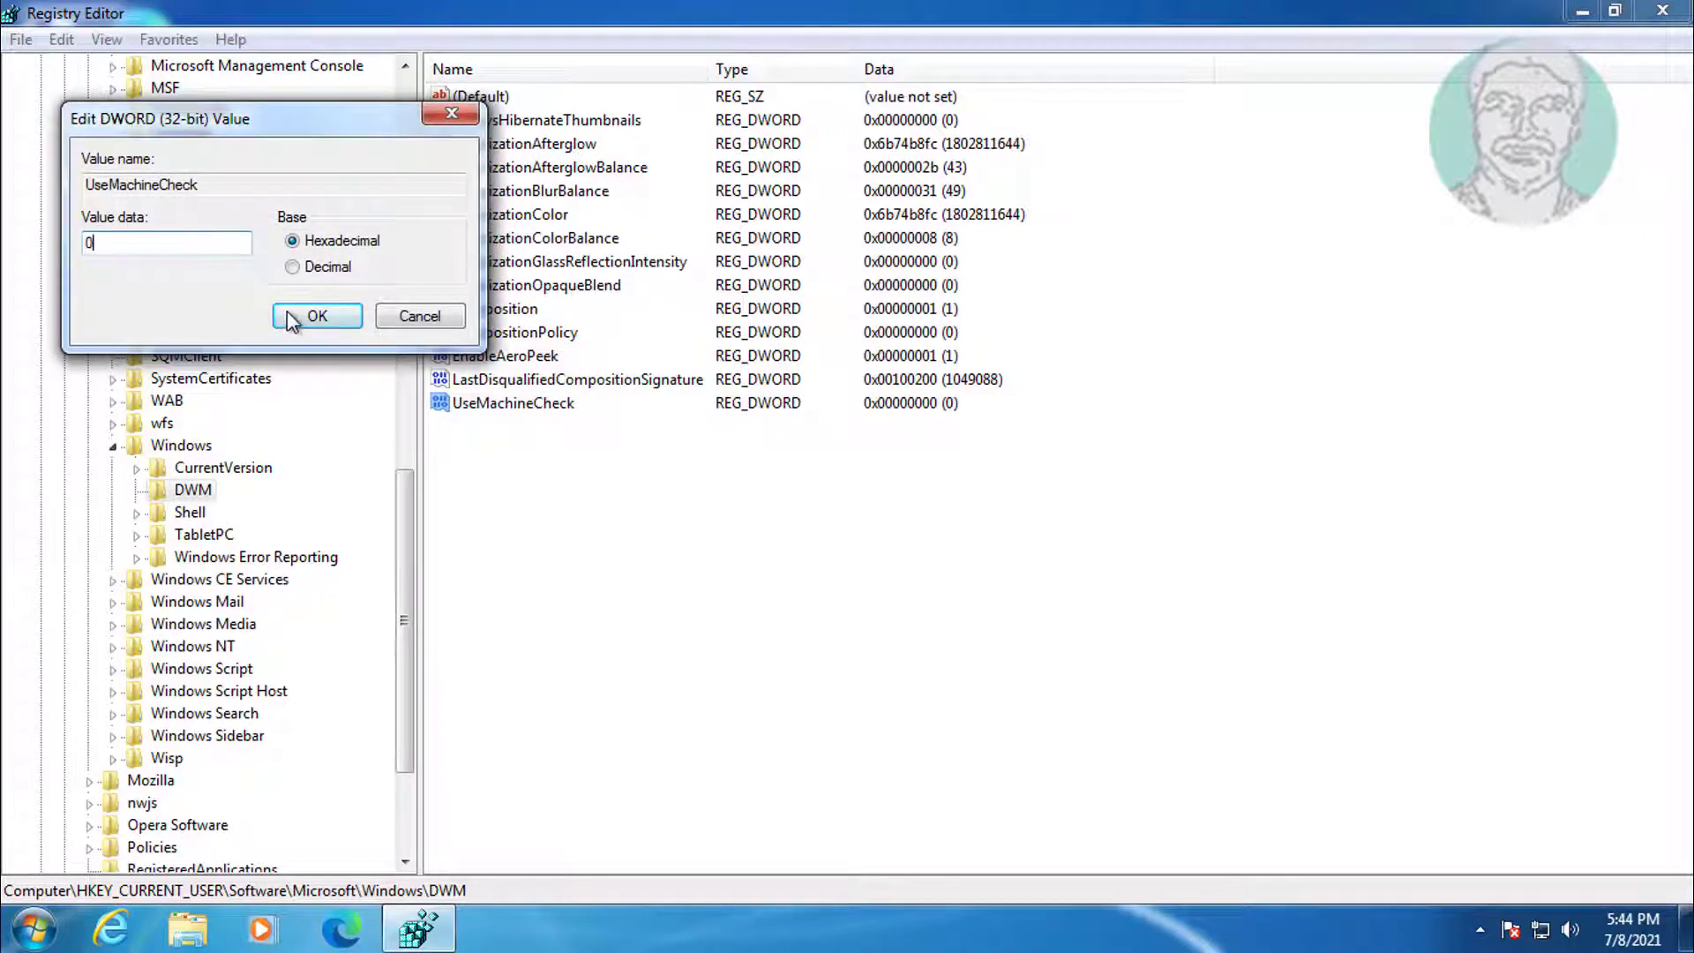
pyautogui.click(316, 315)
# - Add a DWORD (32-bit) value named Blur to DWM, leaving its data at 0
pyautogui.rightClick(526, 479)
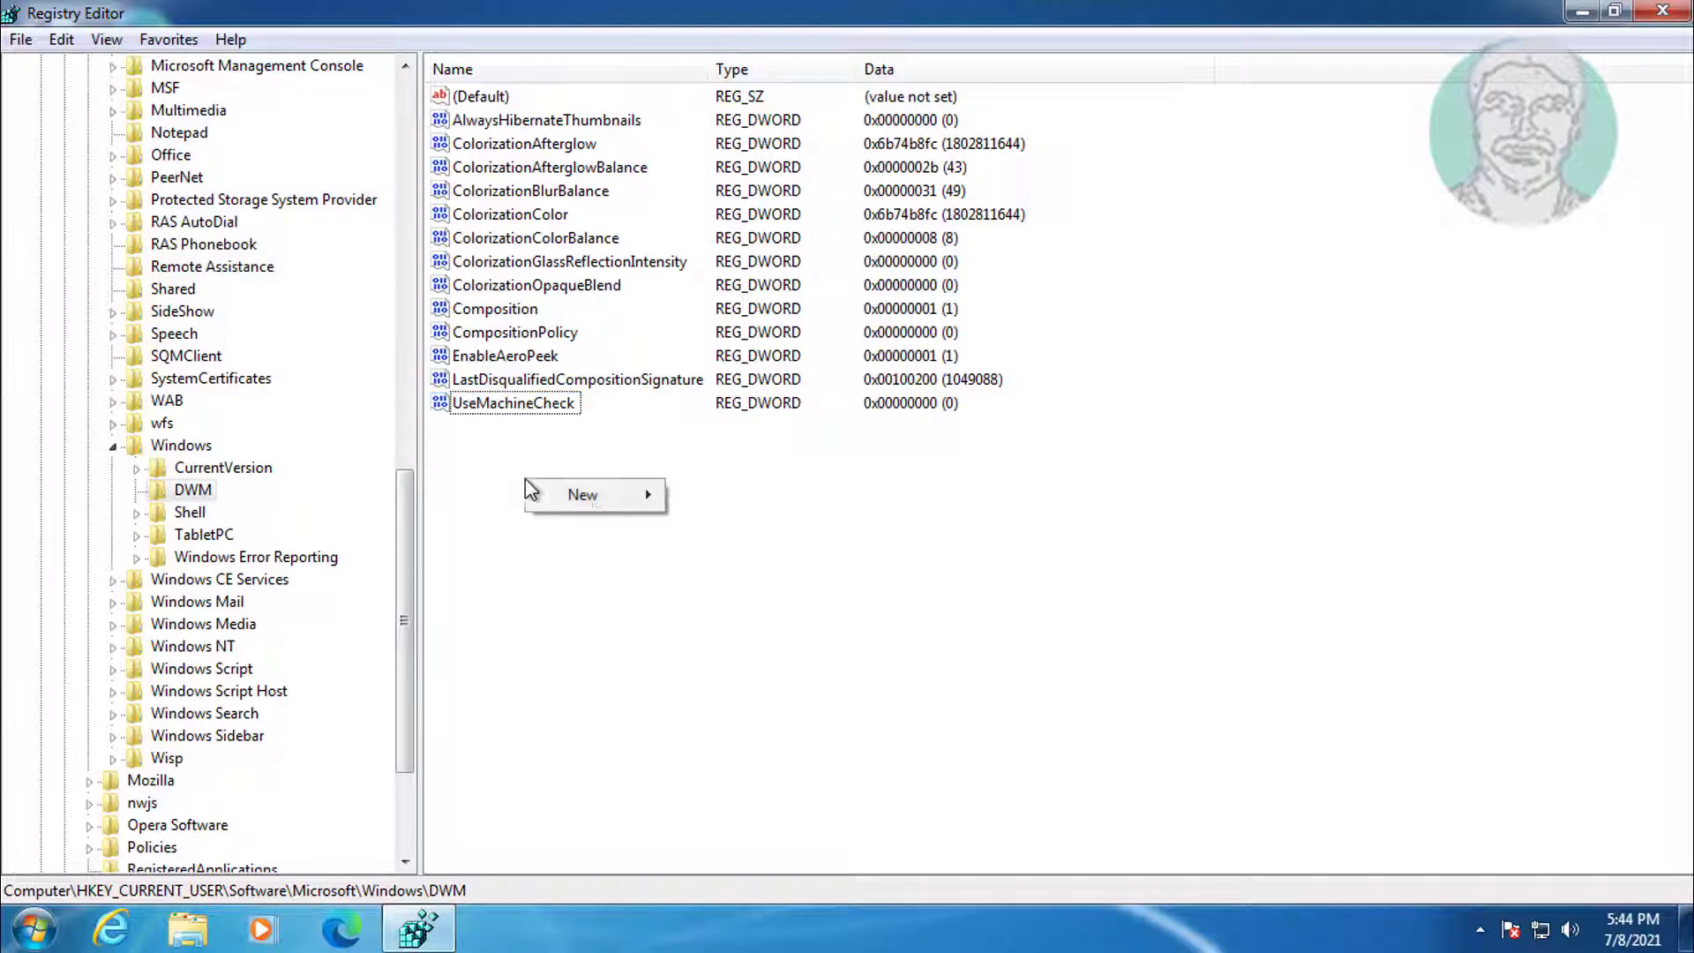
pyautogui.moveTo(582, 494)
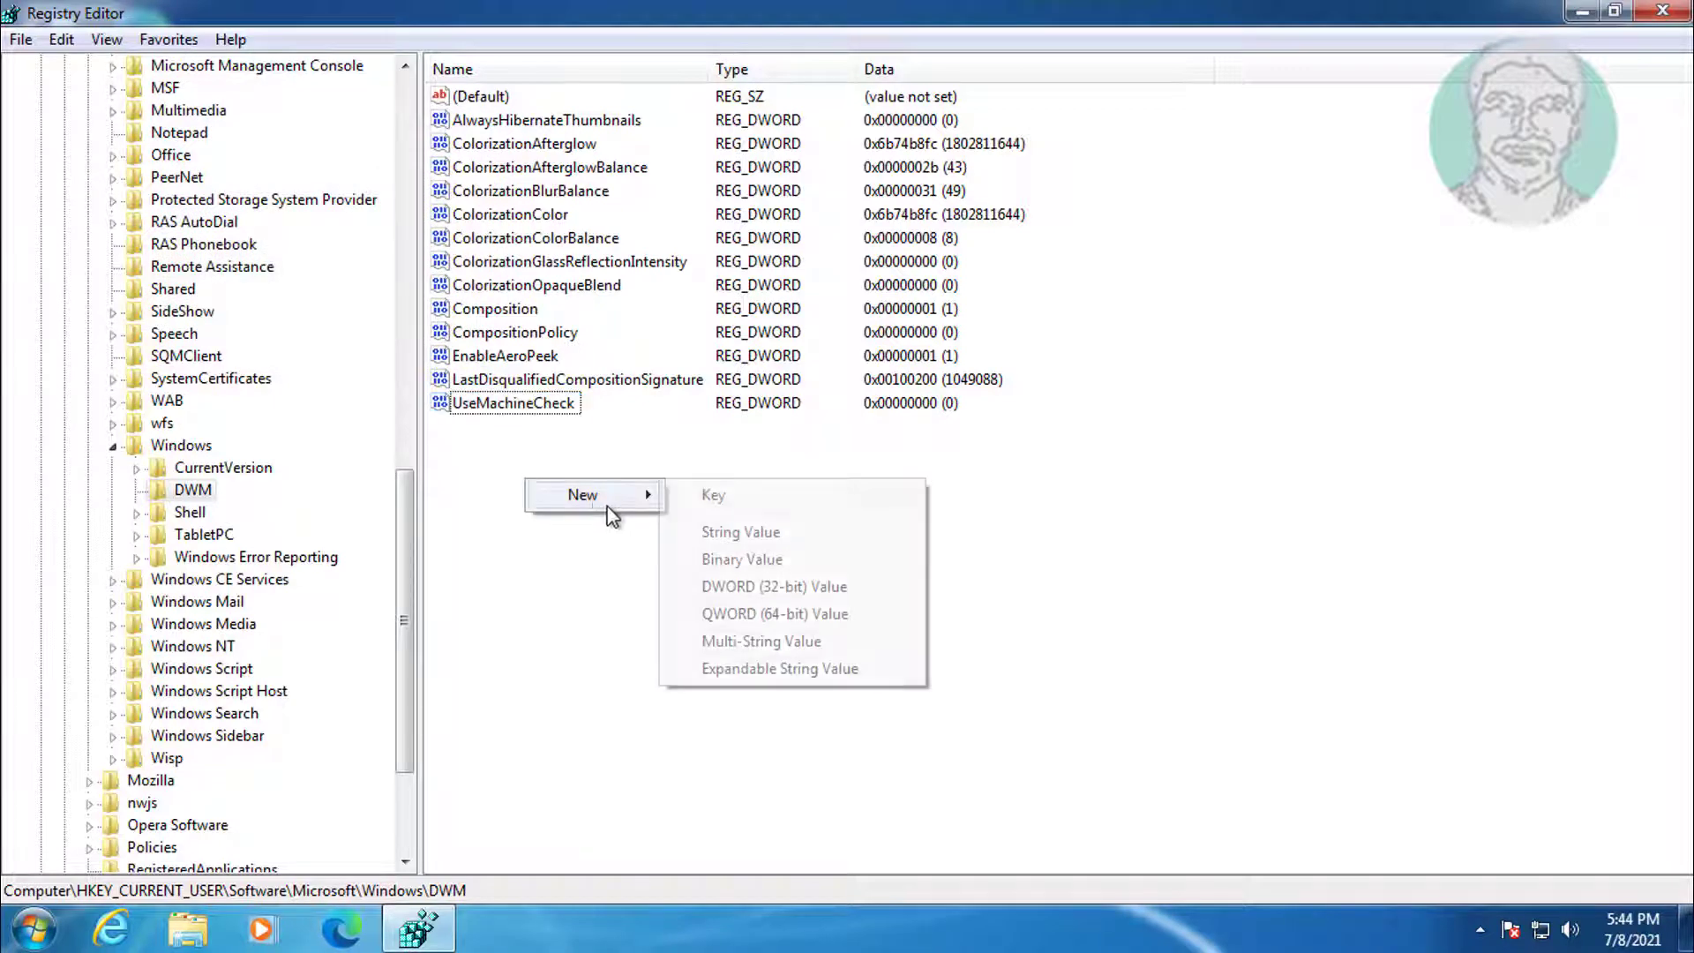
pyautogui.click(792, 585)
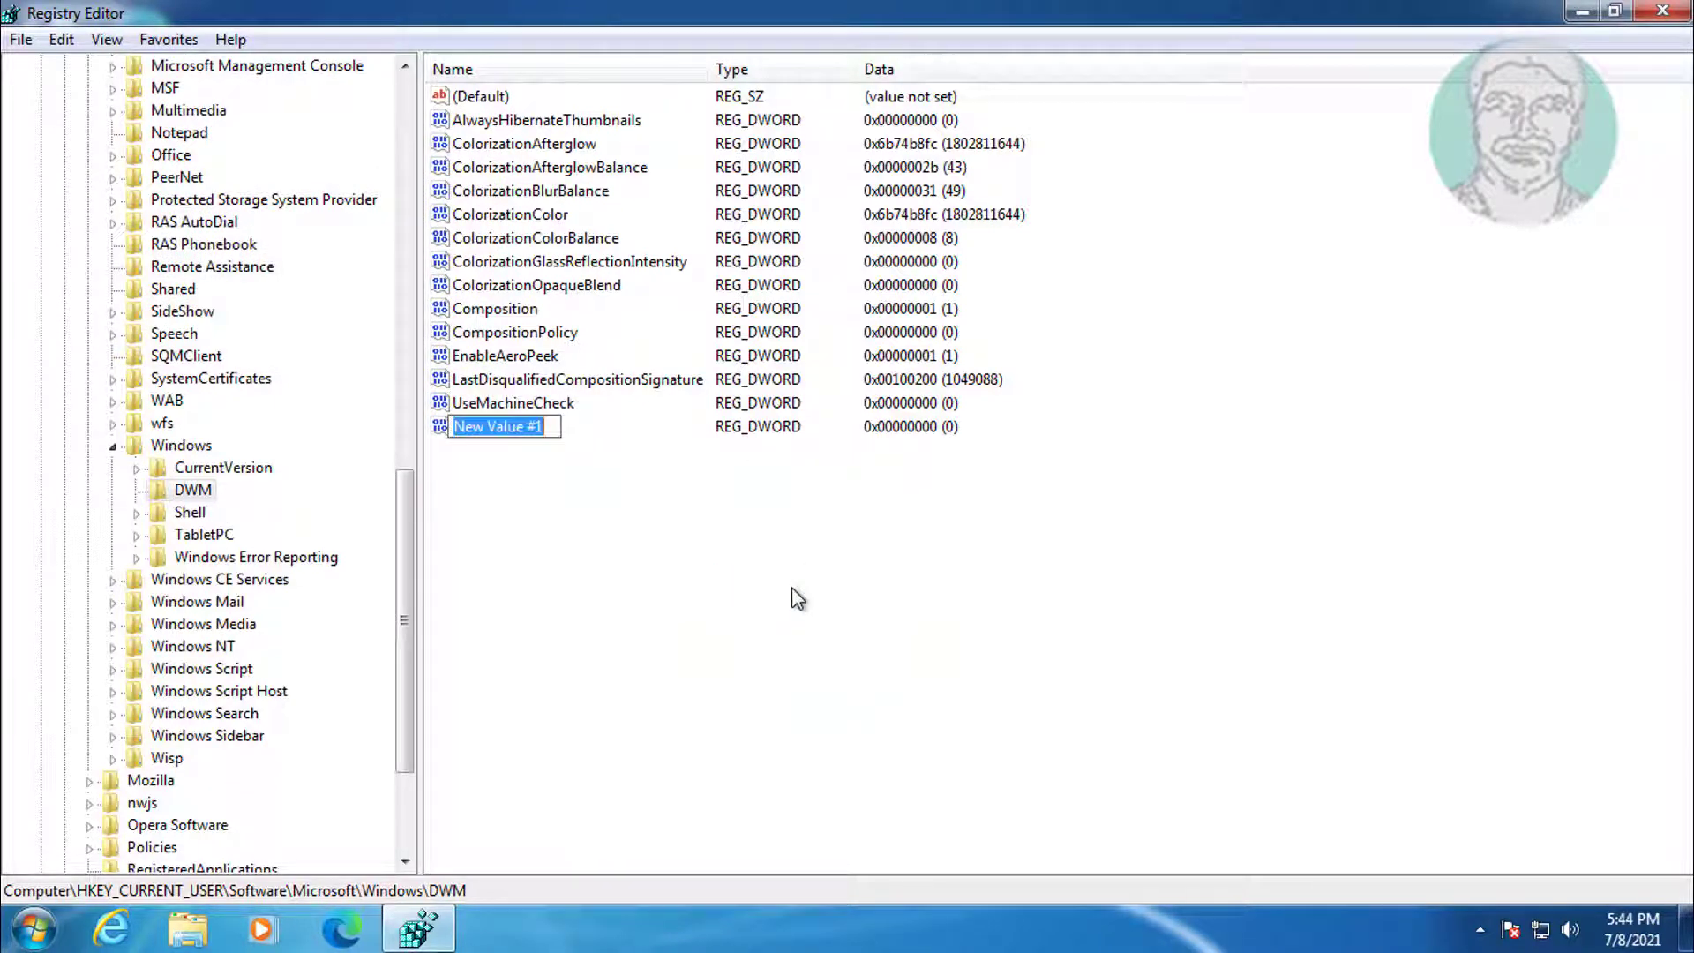
pyautogui.write('Blur')
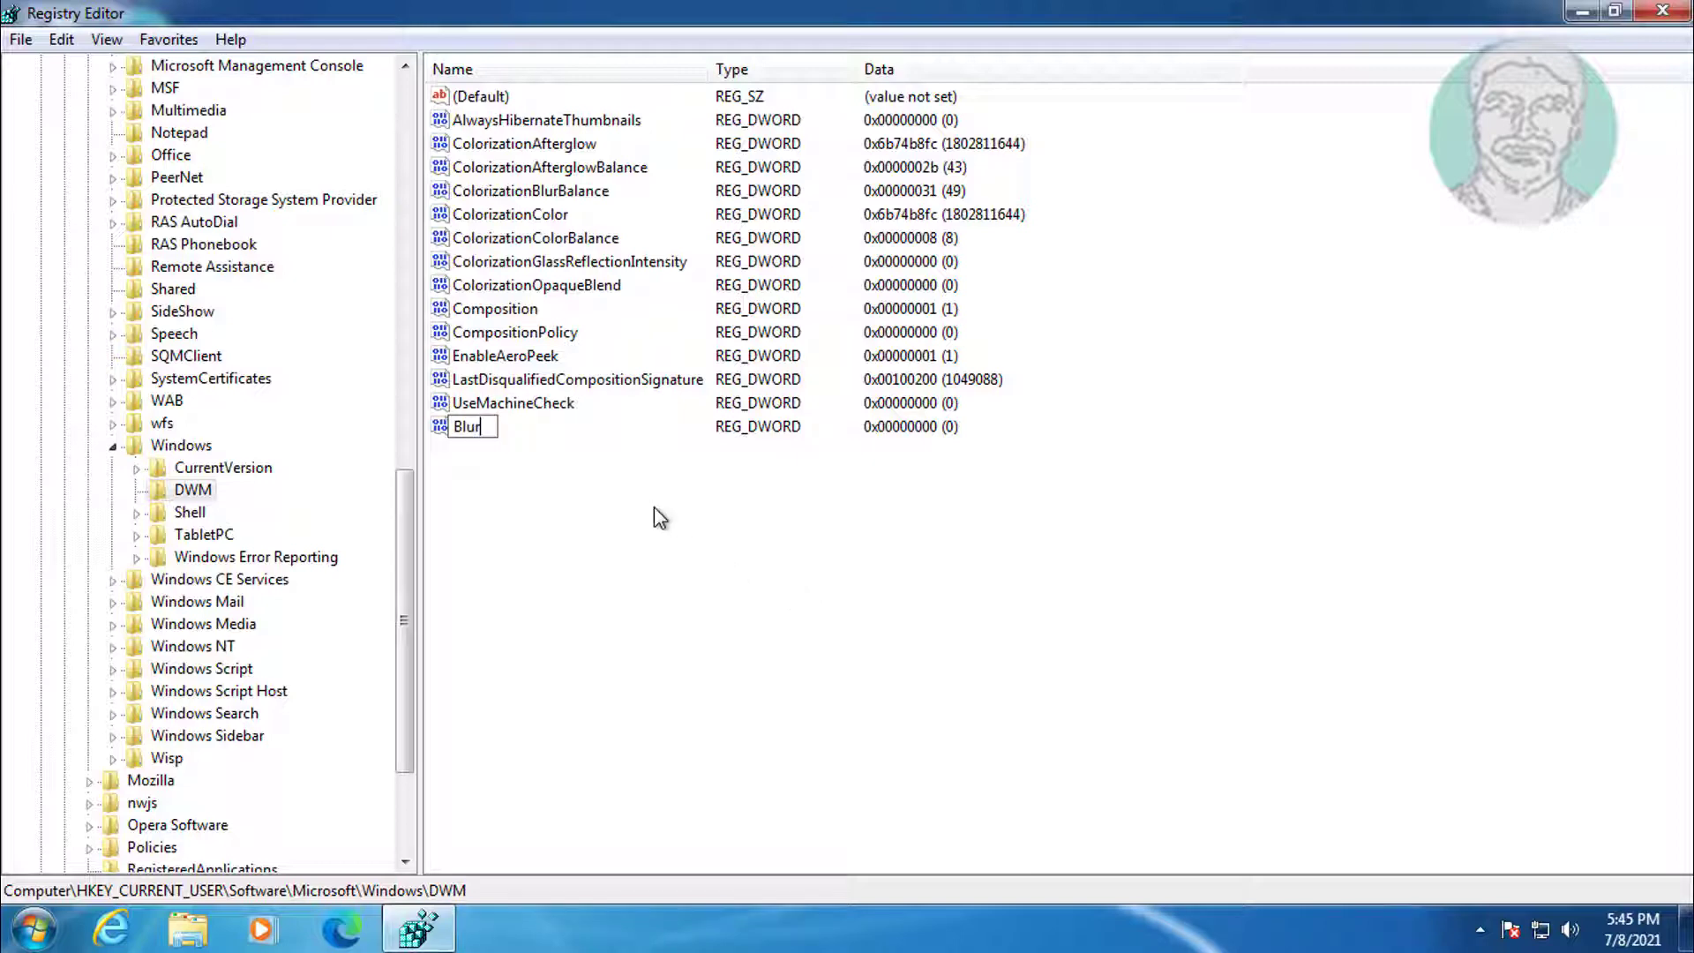
pyautogui.press('Return')
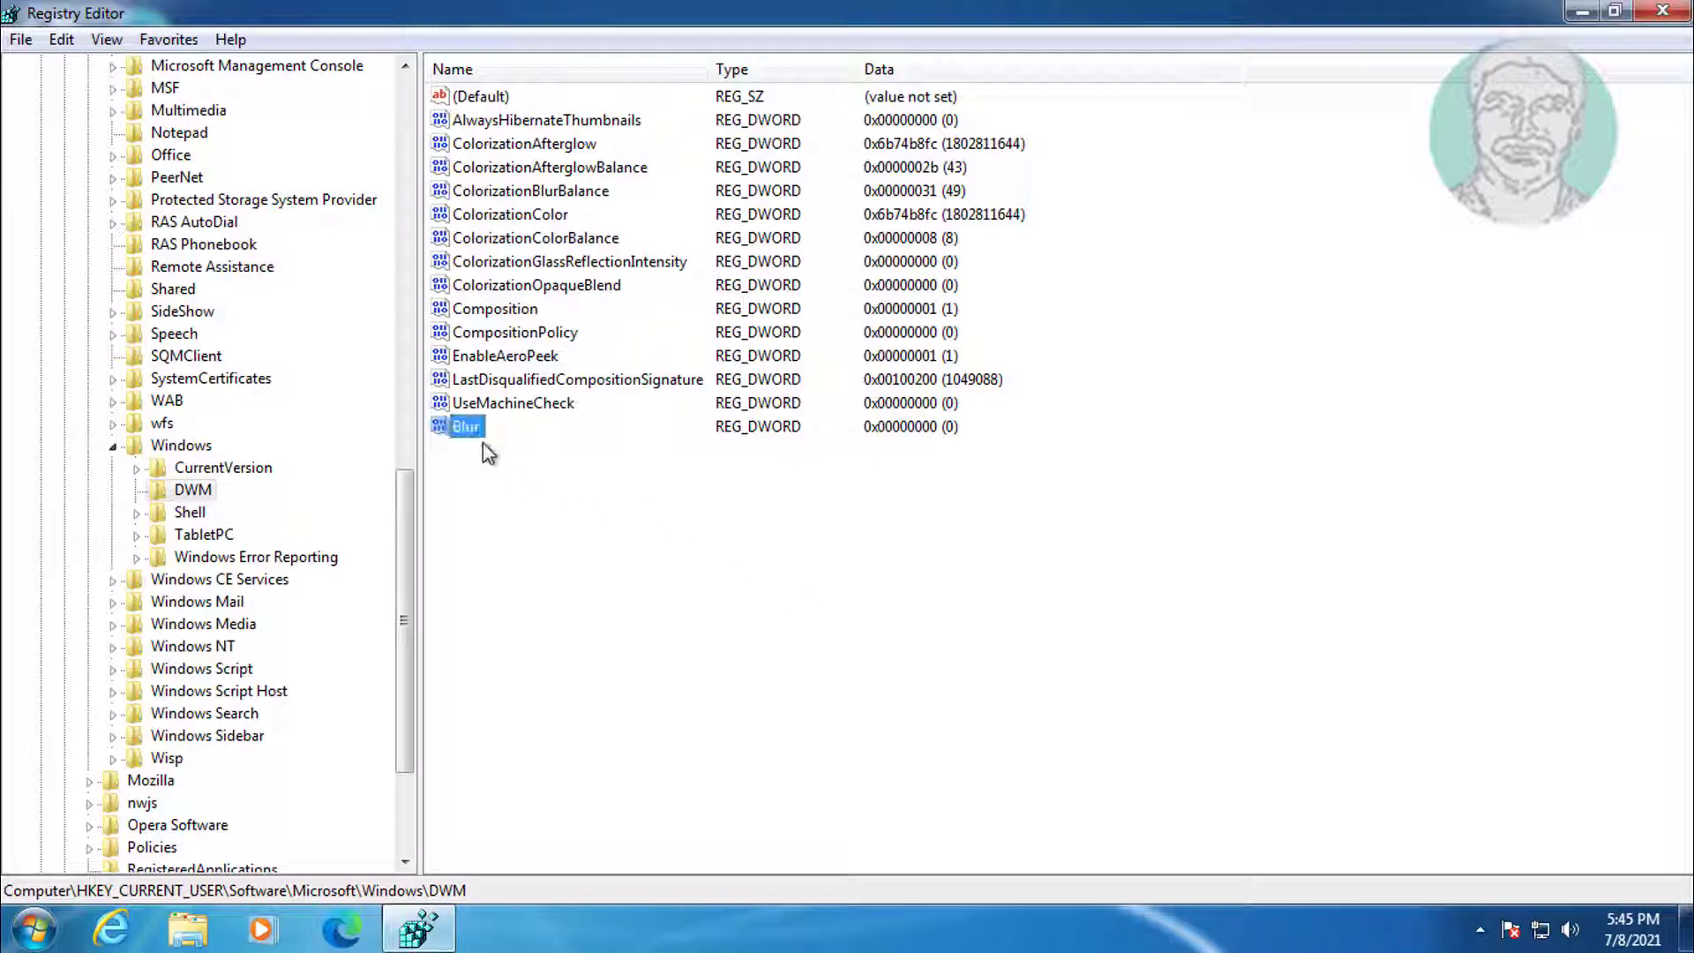
pyautogui.doubleClick(469, 432)
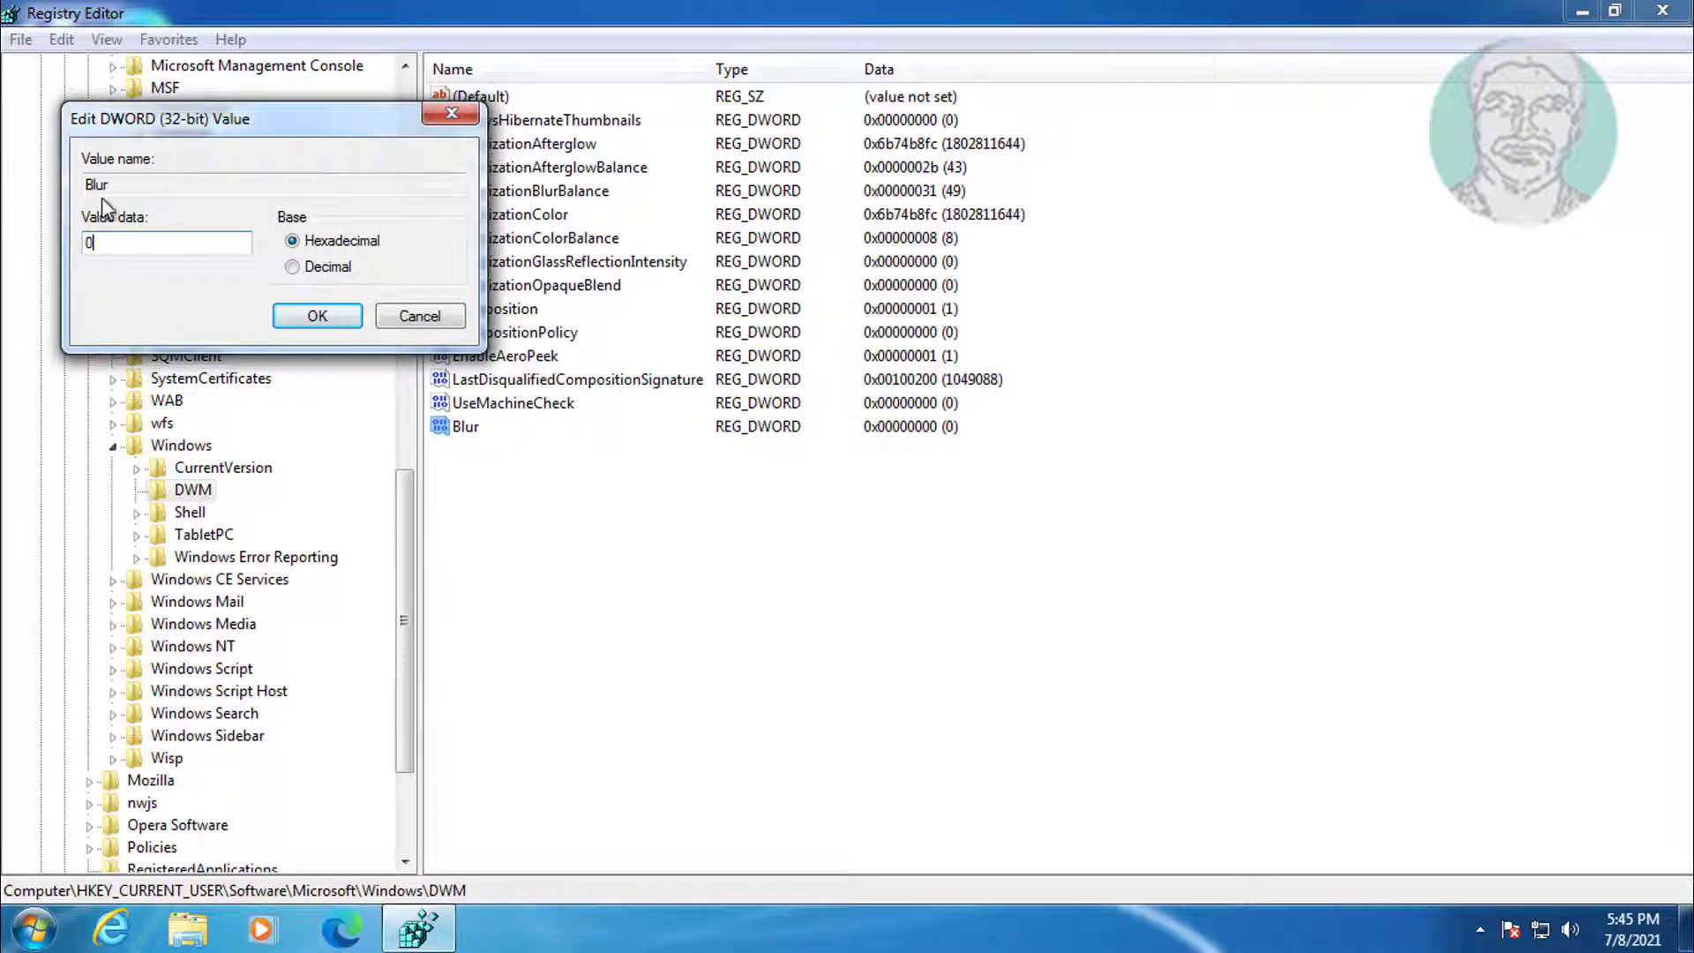
pyautogui.click(320, 317)
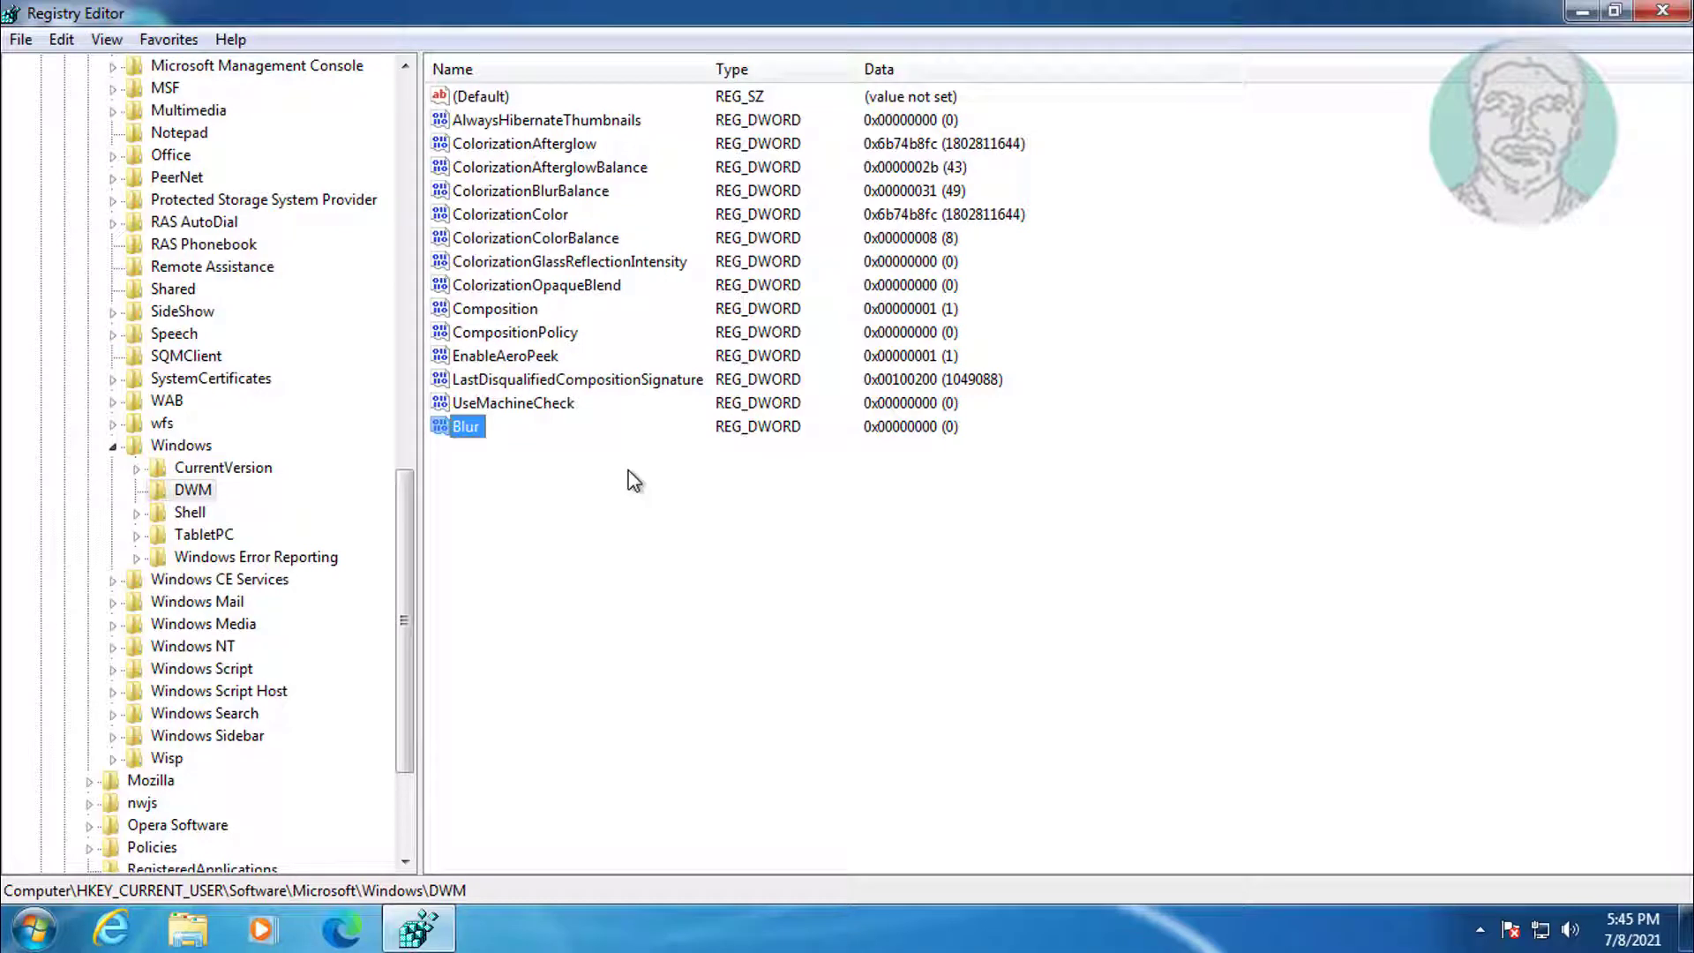
# - Add a DWORD (32-bit) value named Animations to DWM with data 0
pyautogui.rightClick(510, 533)
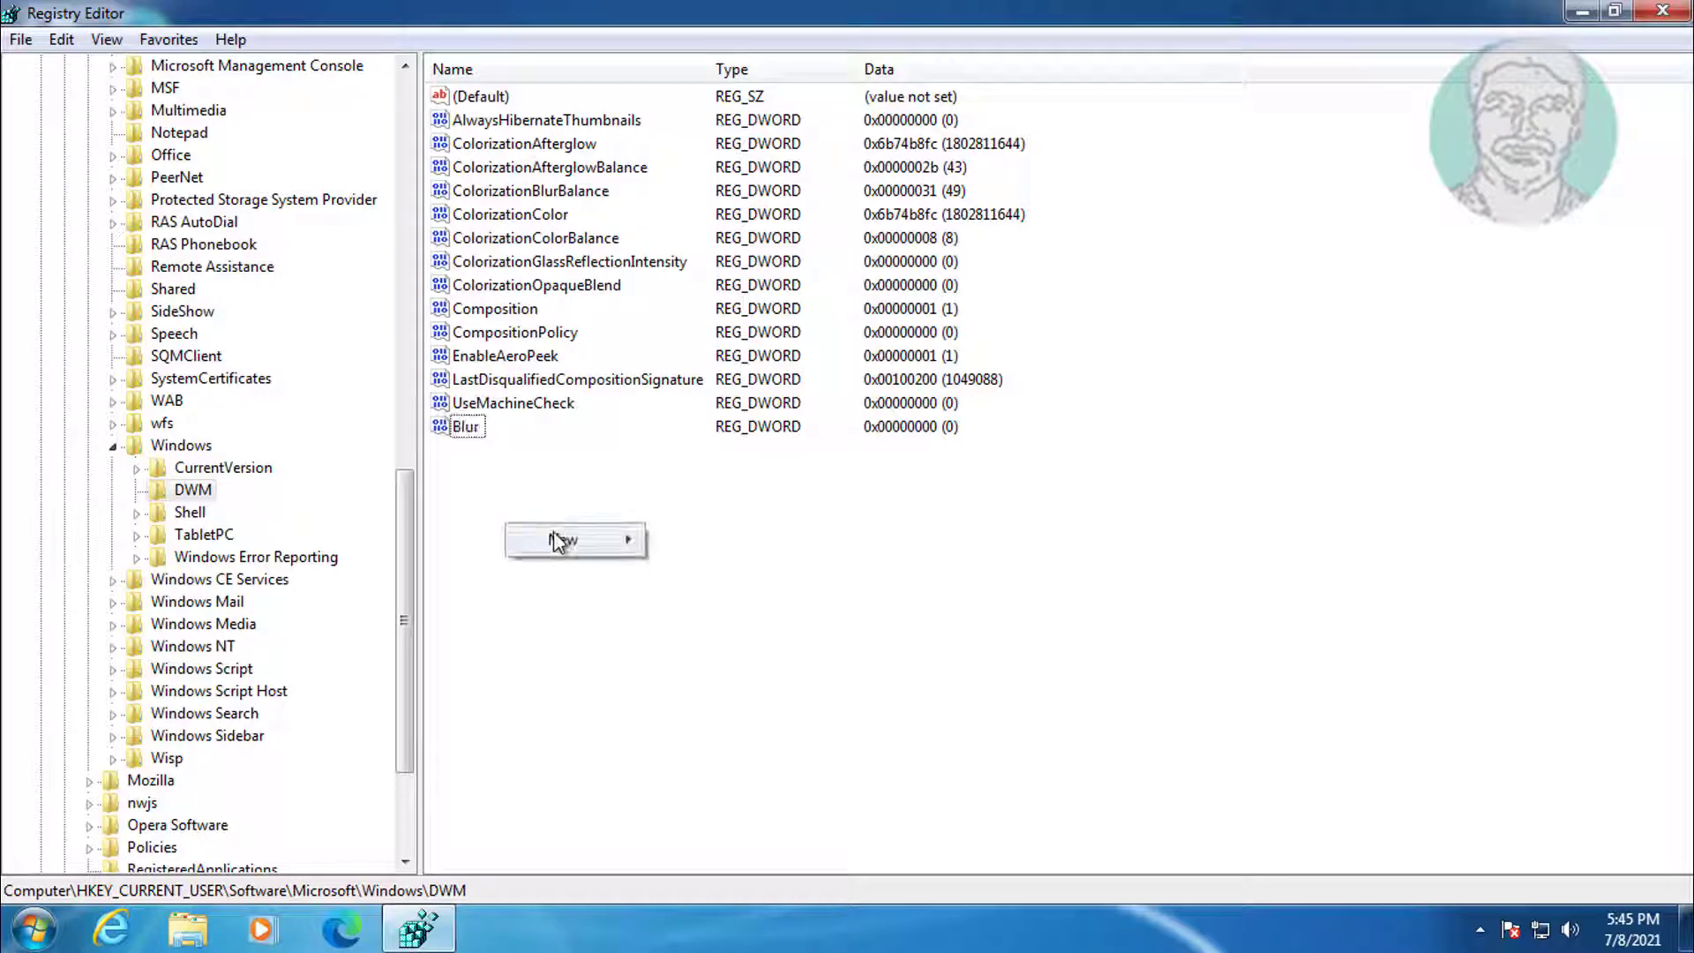
pyautogui.moveTo(558, 540)
pyautogui.click(732, 631)
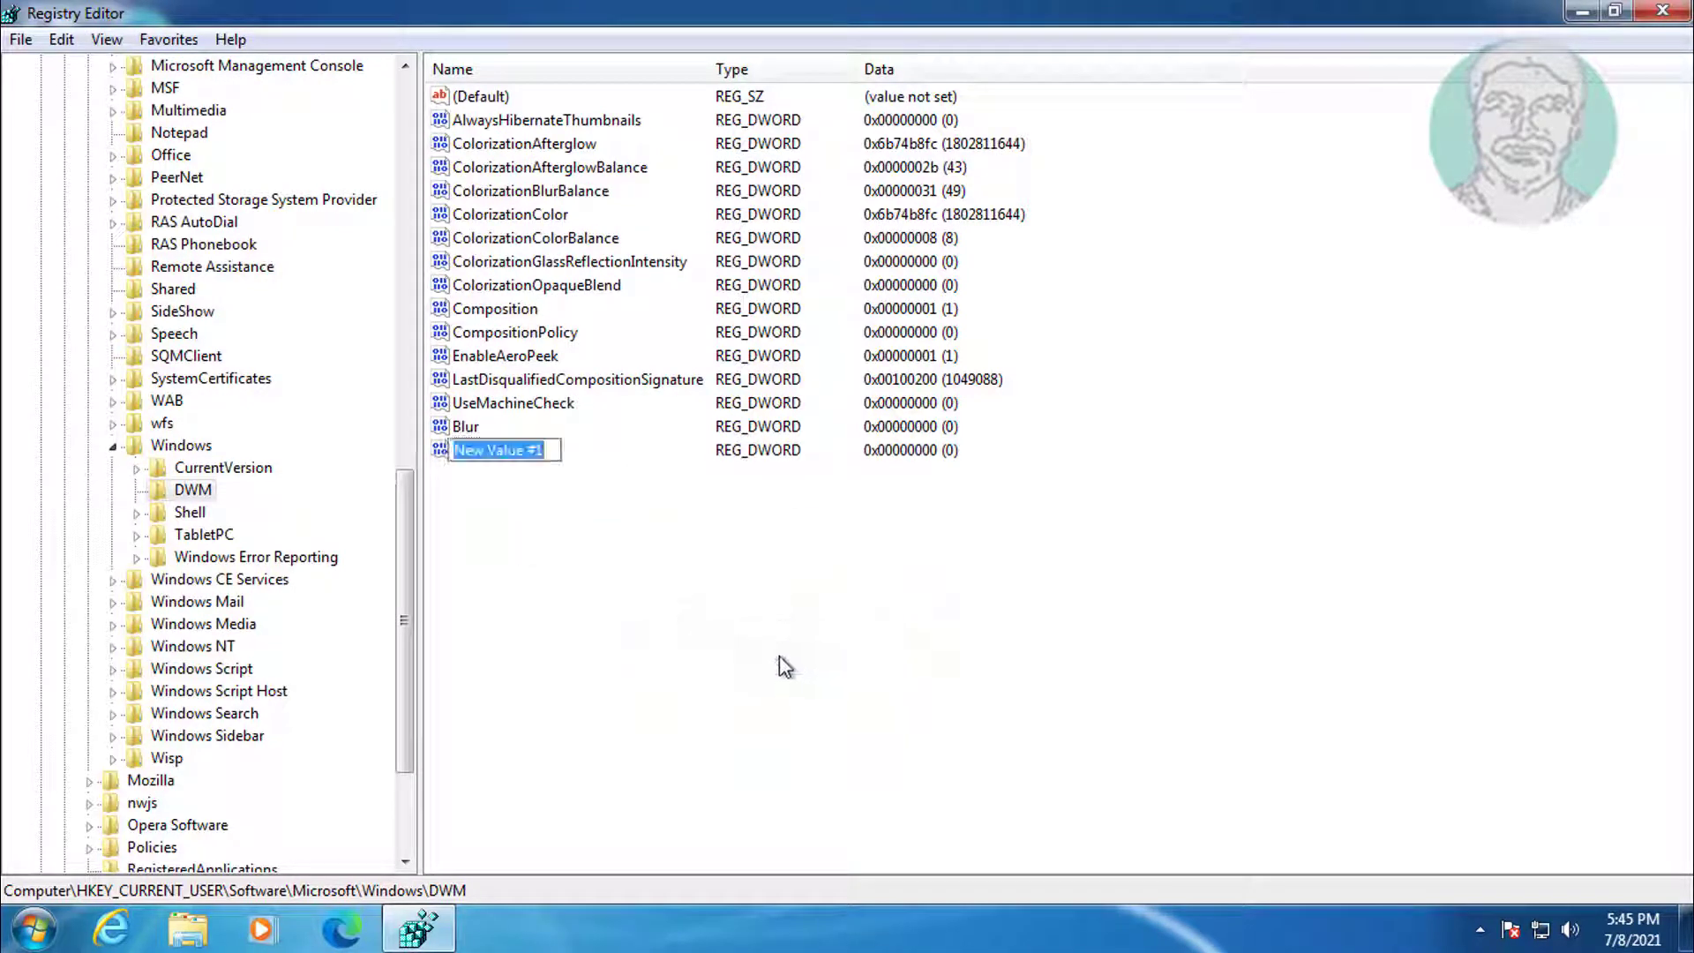
pyautogui.write('Ani')
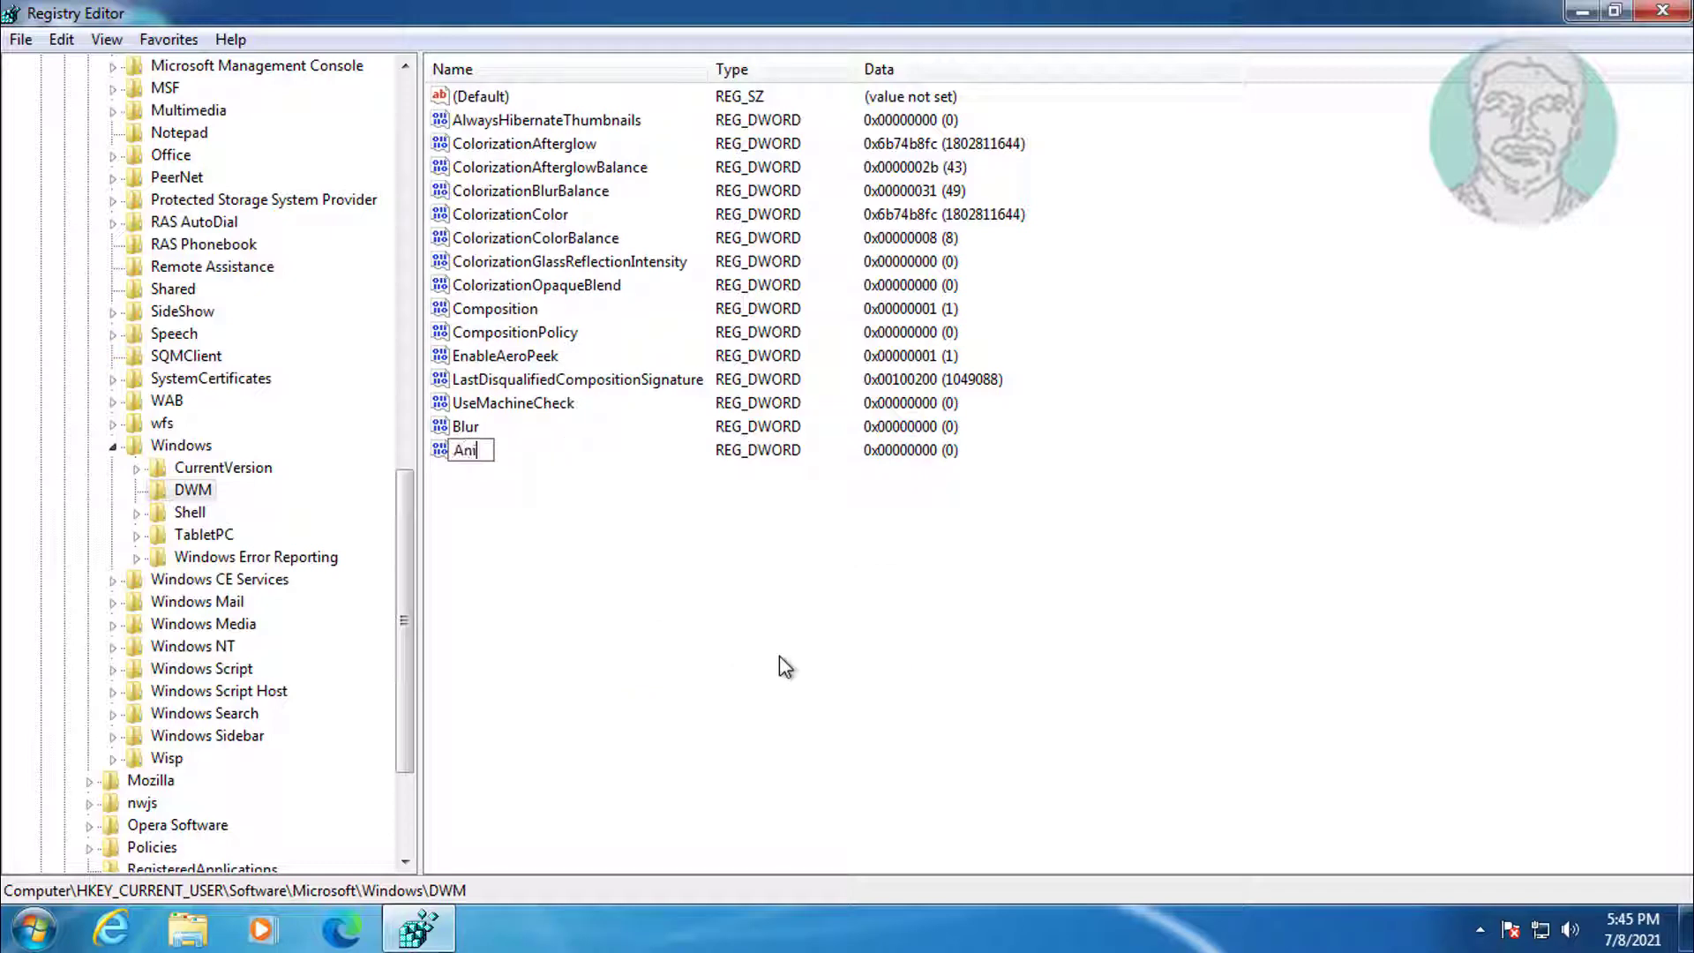
pyautogui.write('mations')
pyautogui.press('Return')
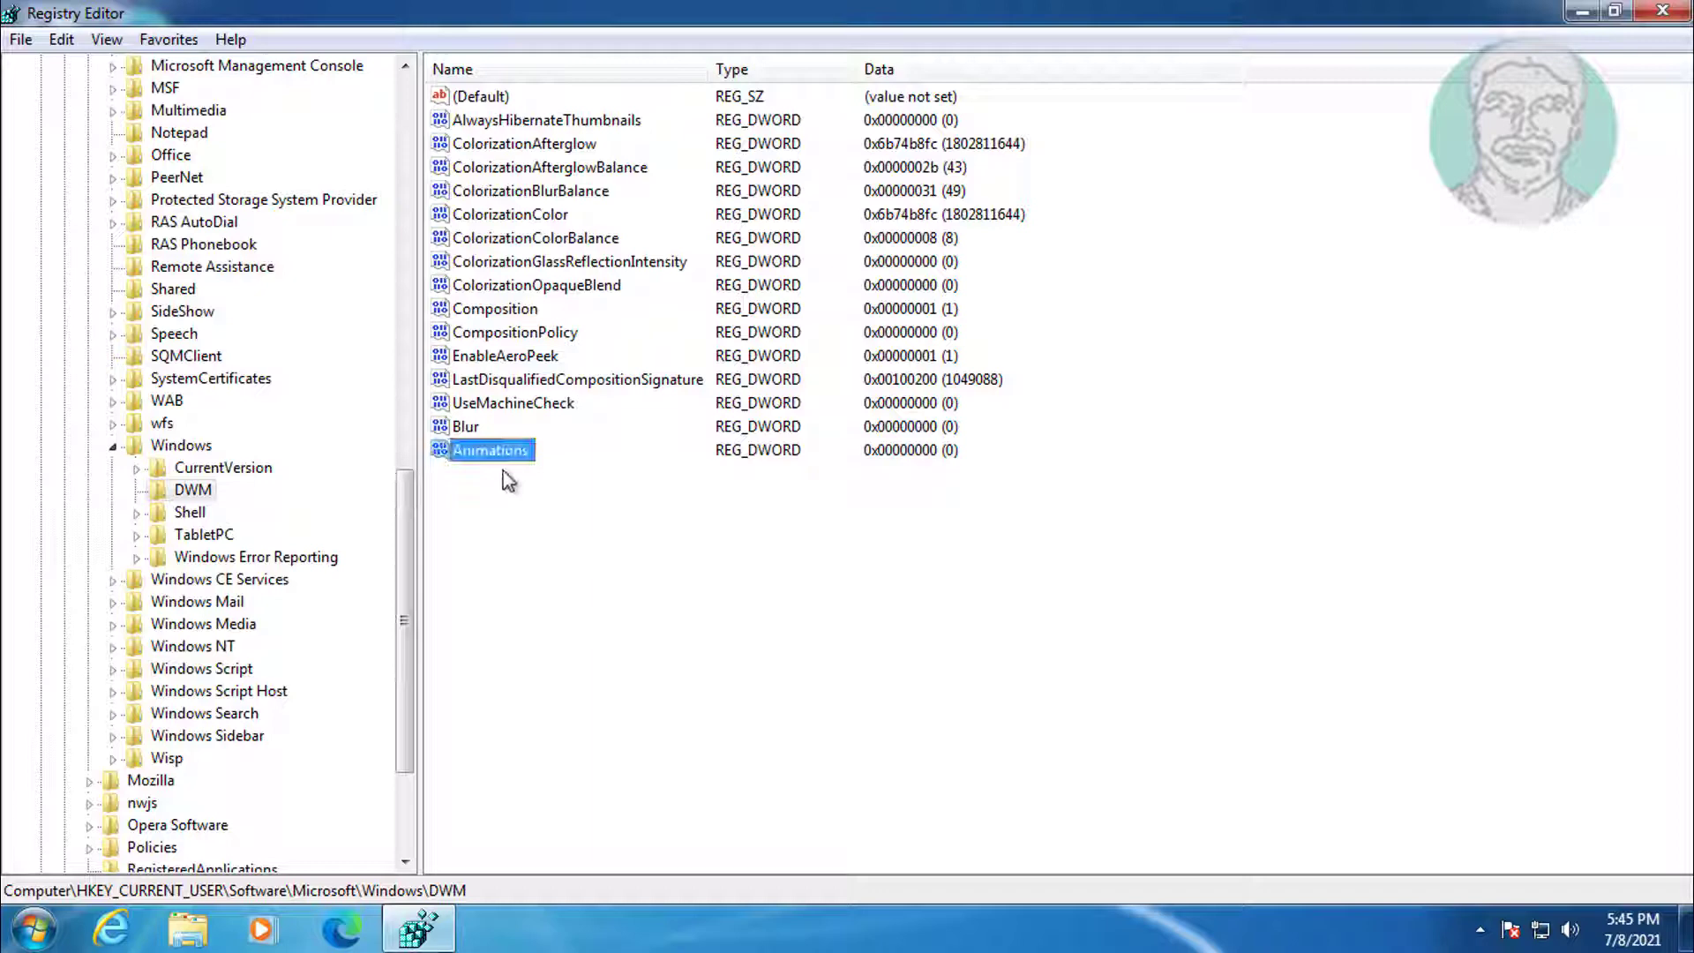
pyautogui.doubleClick(501, 457)
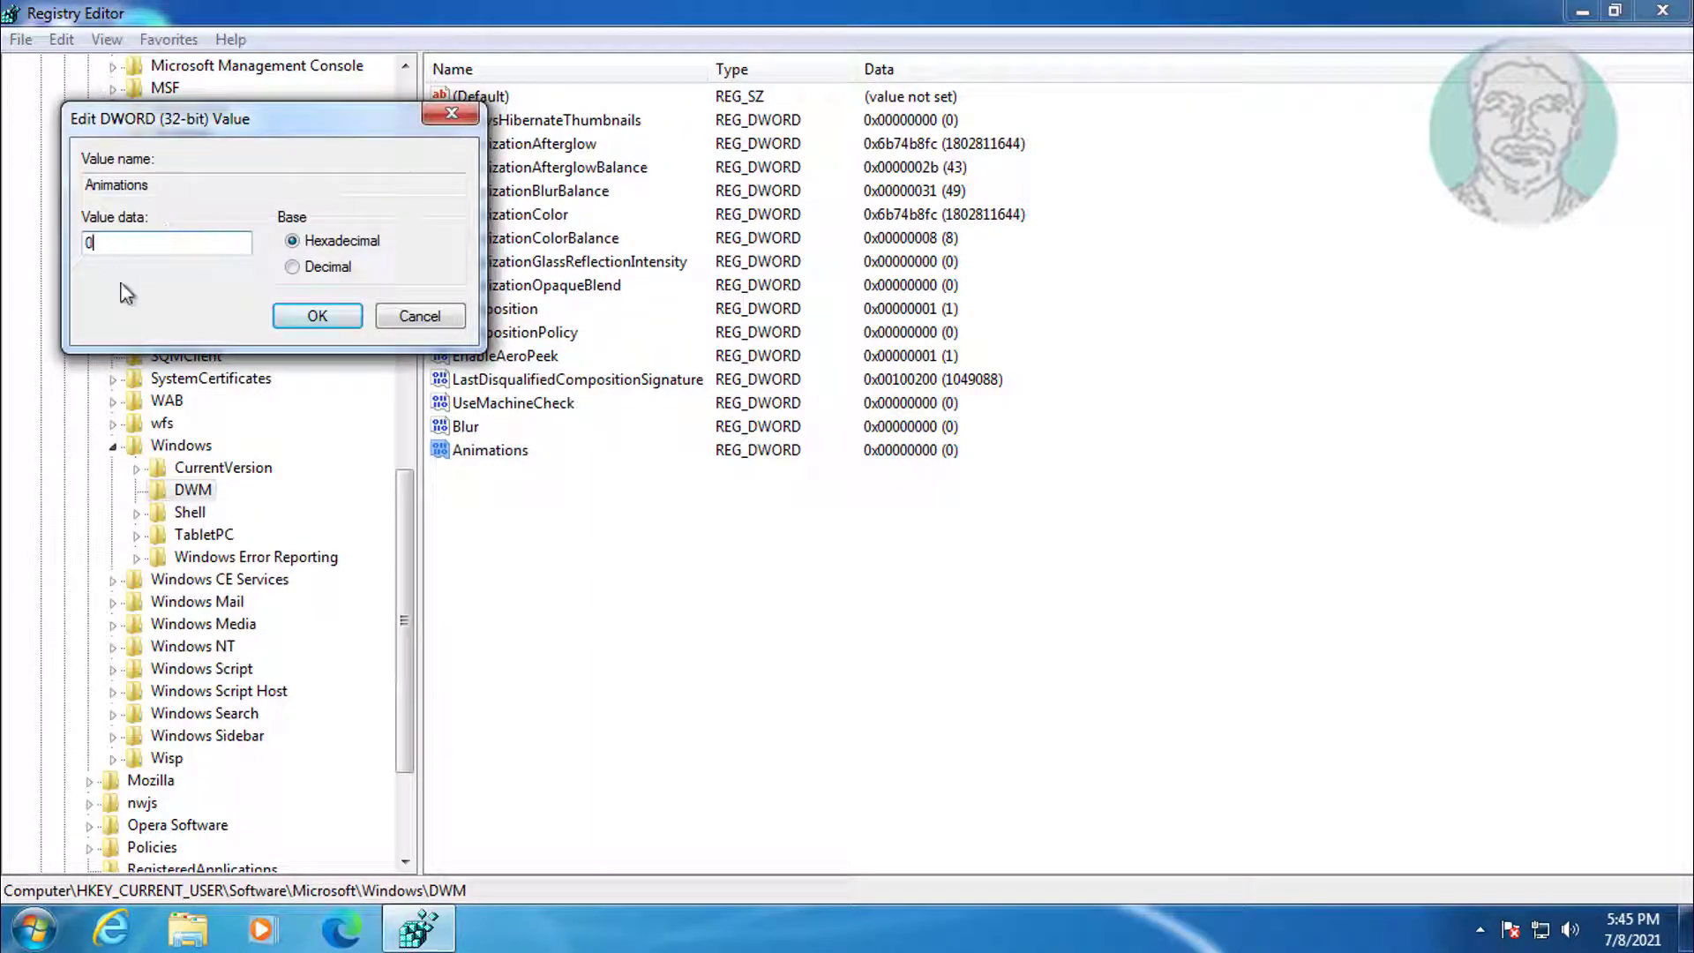
pyautogui.click(336, 317)
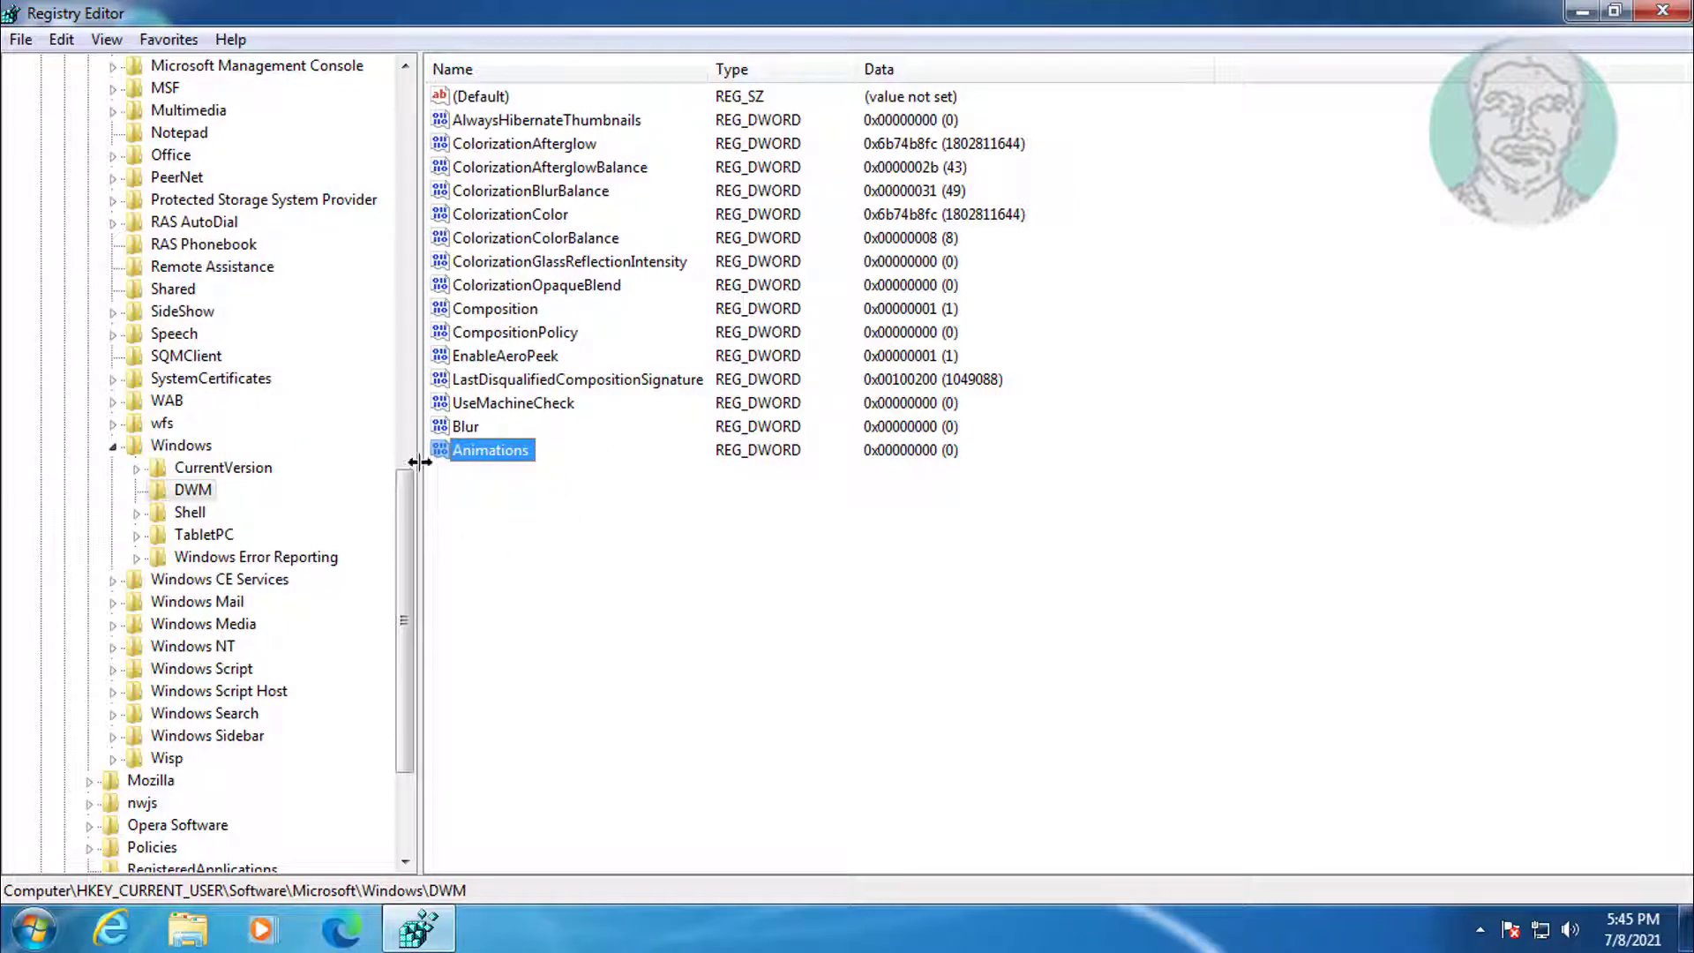
# - Collapse the registry tree back to HKEY_CURRENT_USER and close Registry Editor
pyautogui.click(113, 445)
pyautogui.moveTo(404, 635); pyautogui.dragTo(411, 156)
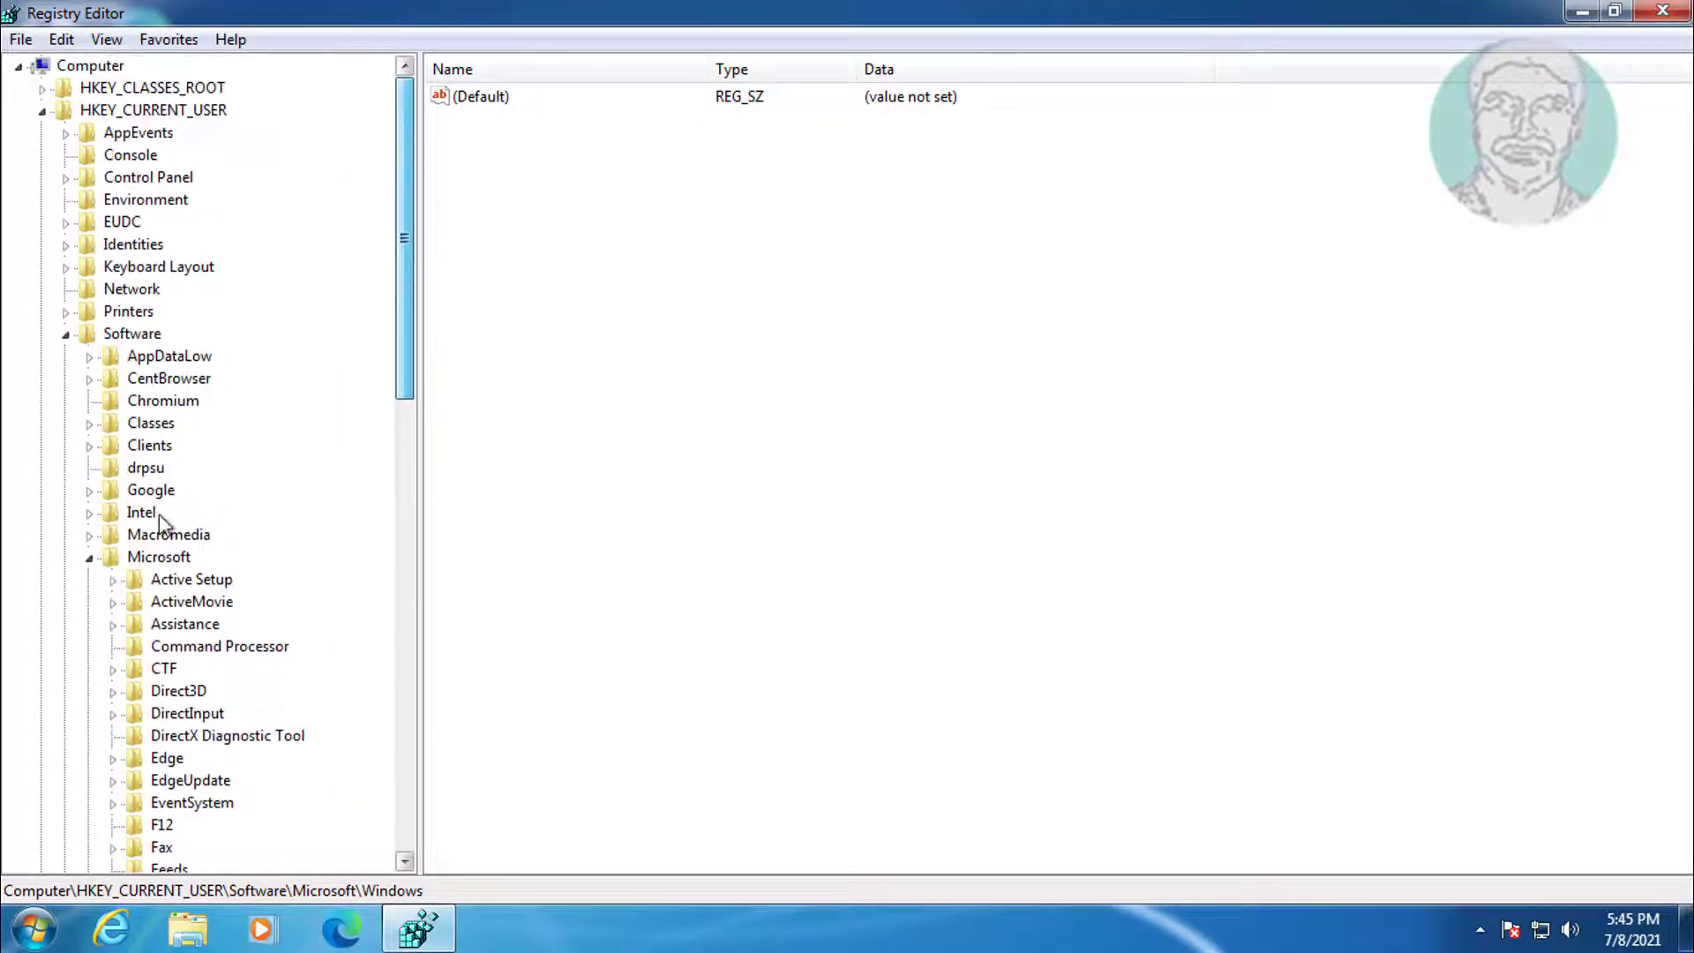
pyautogui.click(91, 557)
pyautogui.click(65, 334)
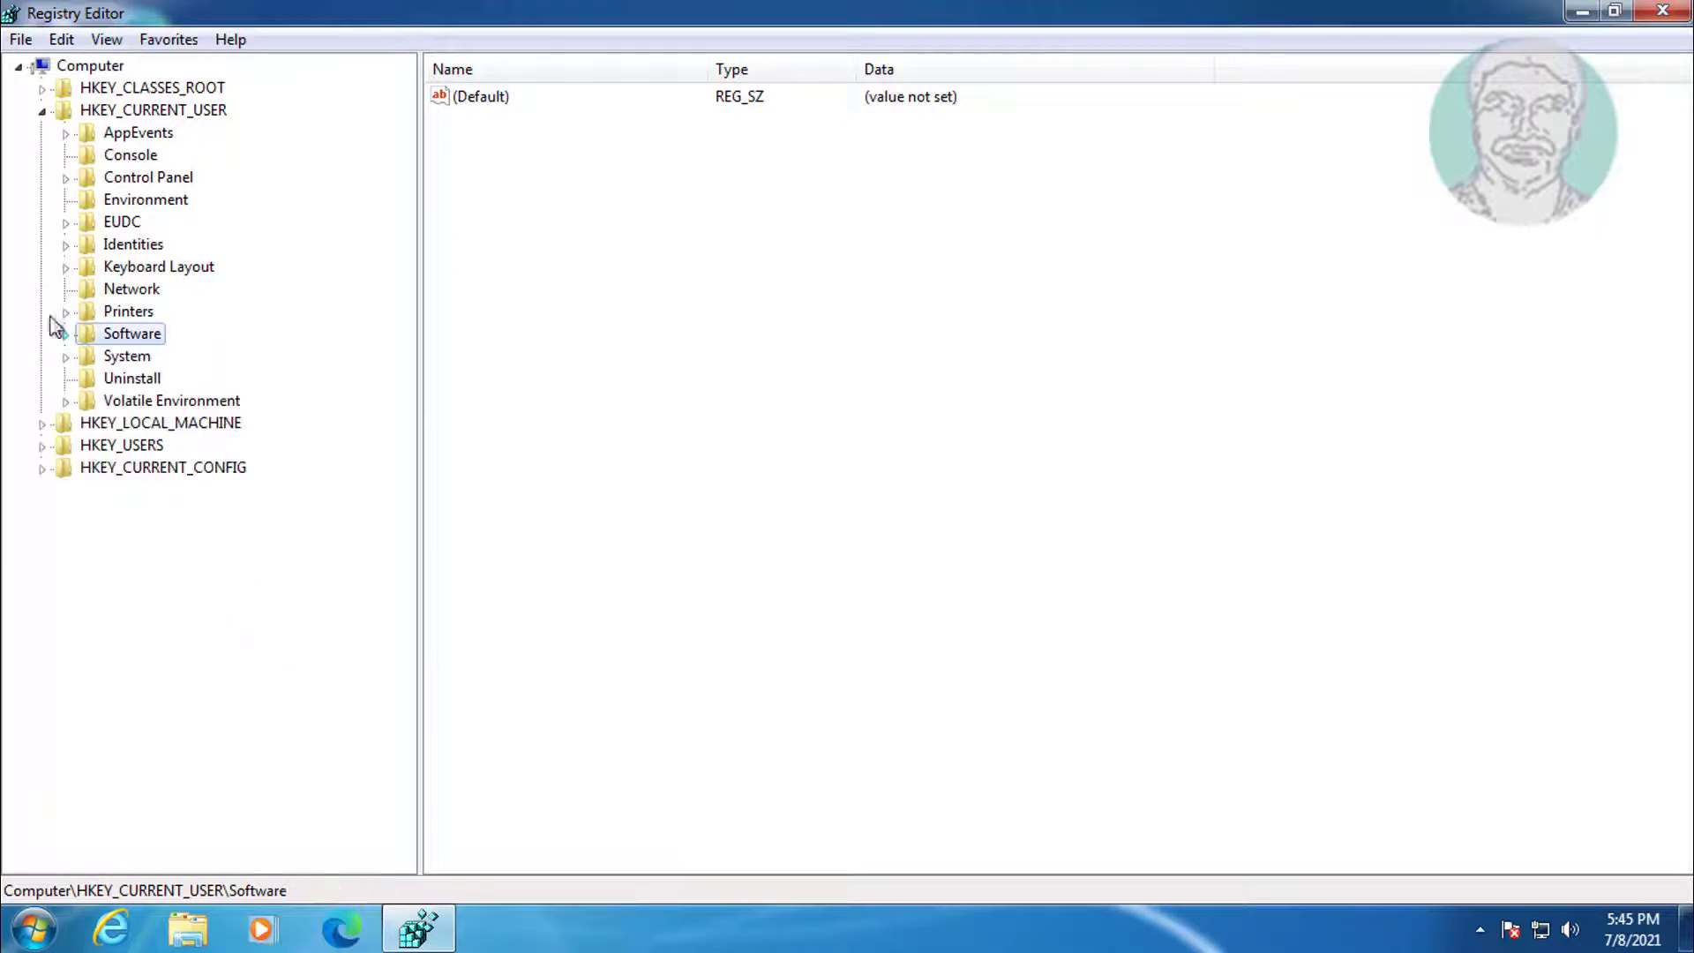
pyautogui.click(41, 110)
pyautogui.click(1666, 13)
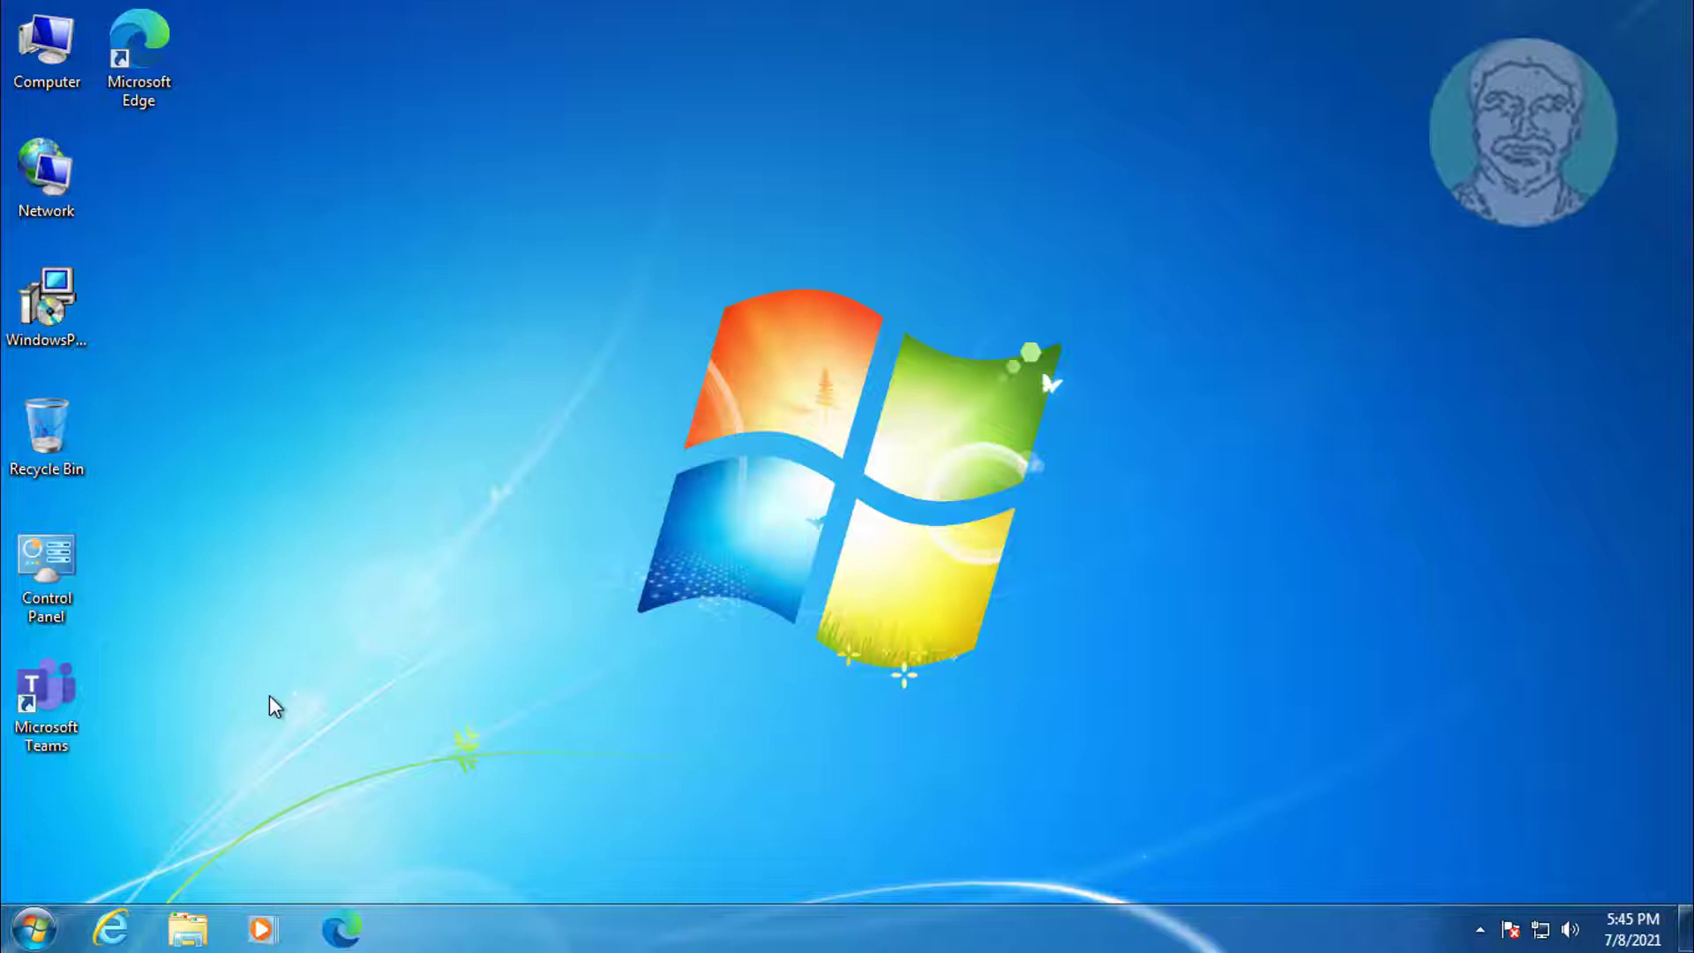
# - Search the Start menu for 'cmd' and launch it as administrator, approving the UAC prompt
pyautogui.click(35, 930)
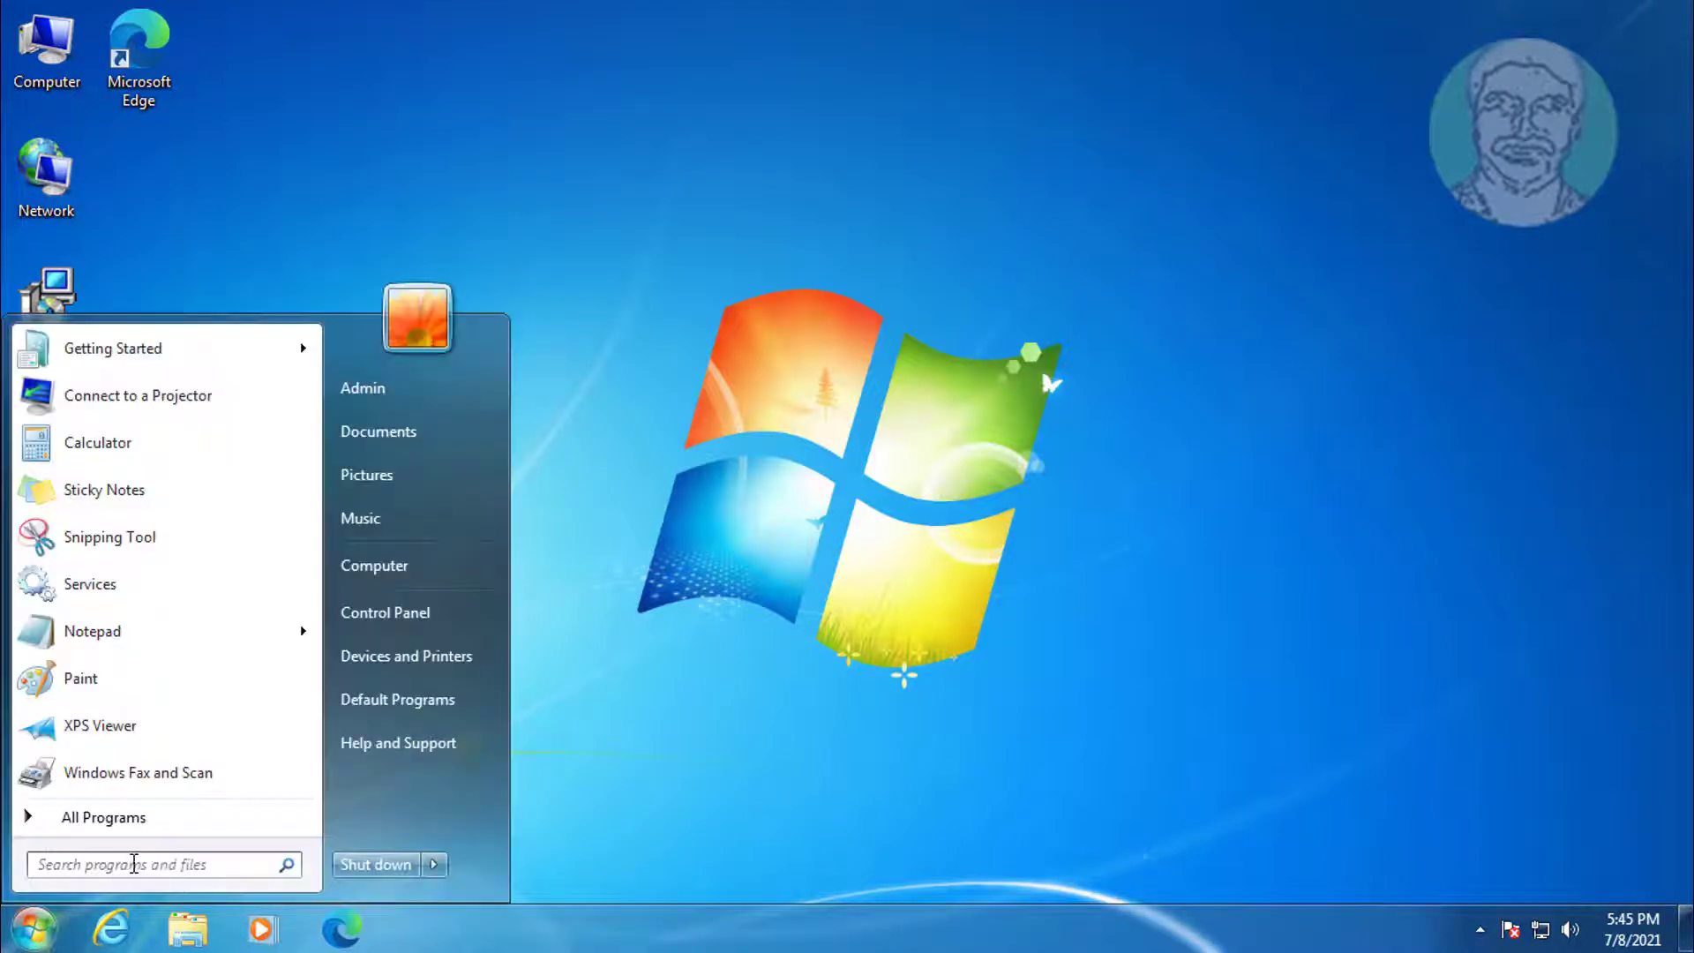
pyautogui.write('cmd')
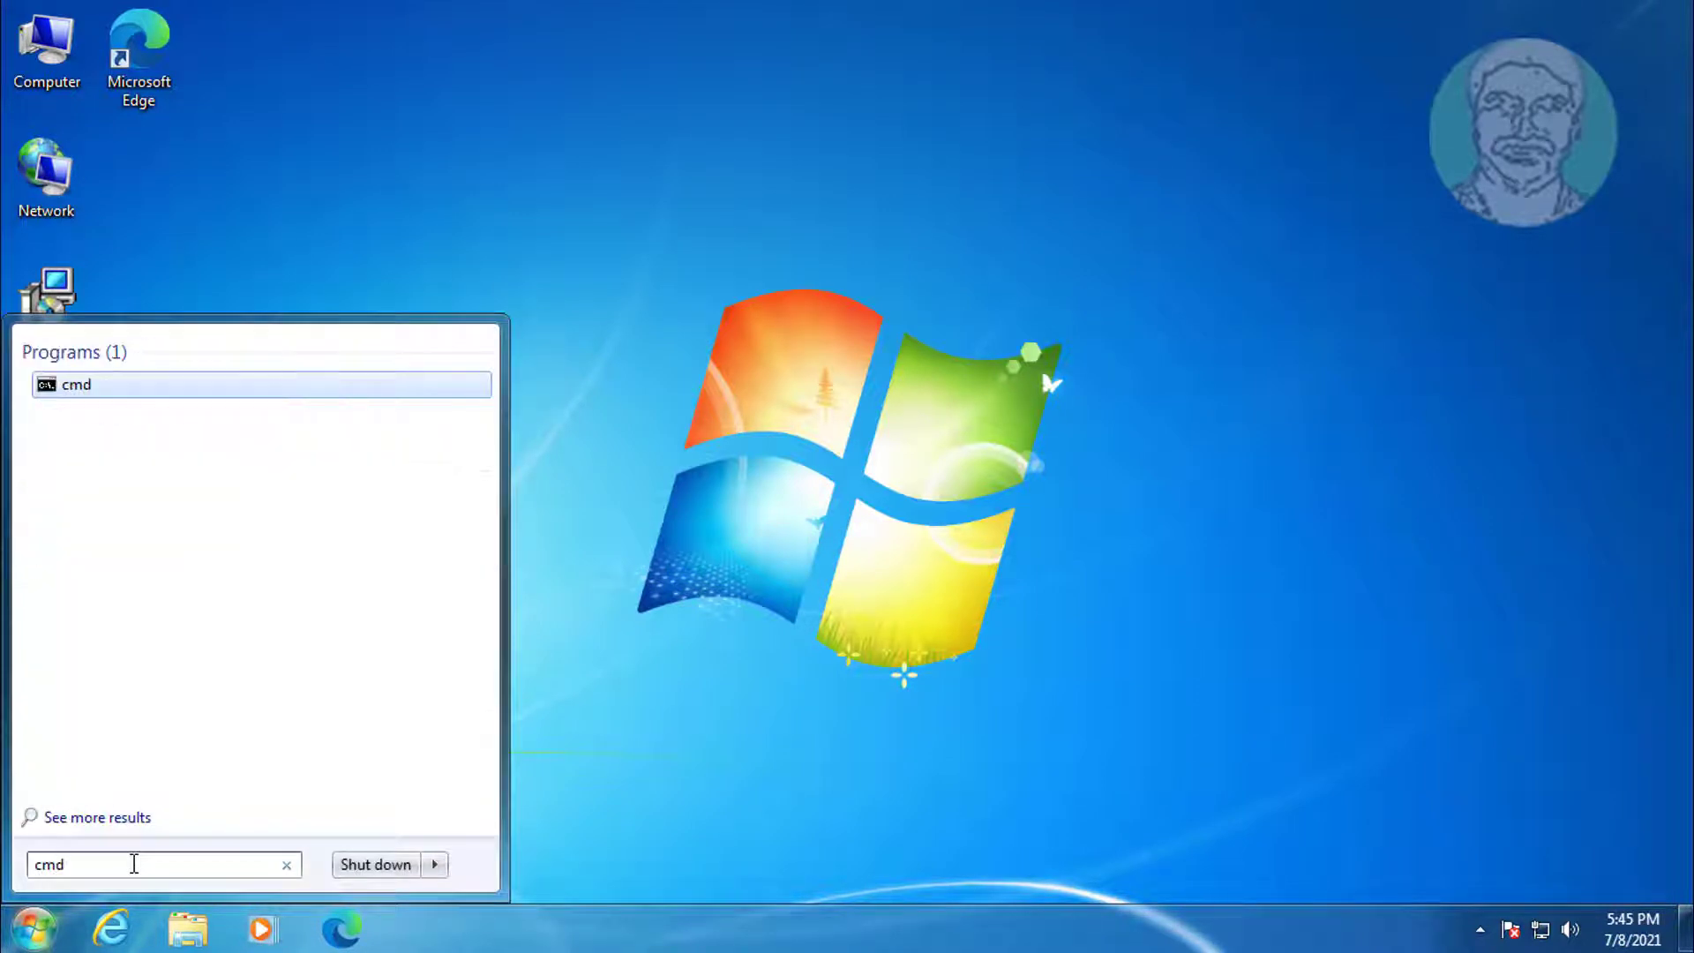
pyautogui.rightClick(90, 391)
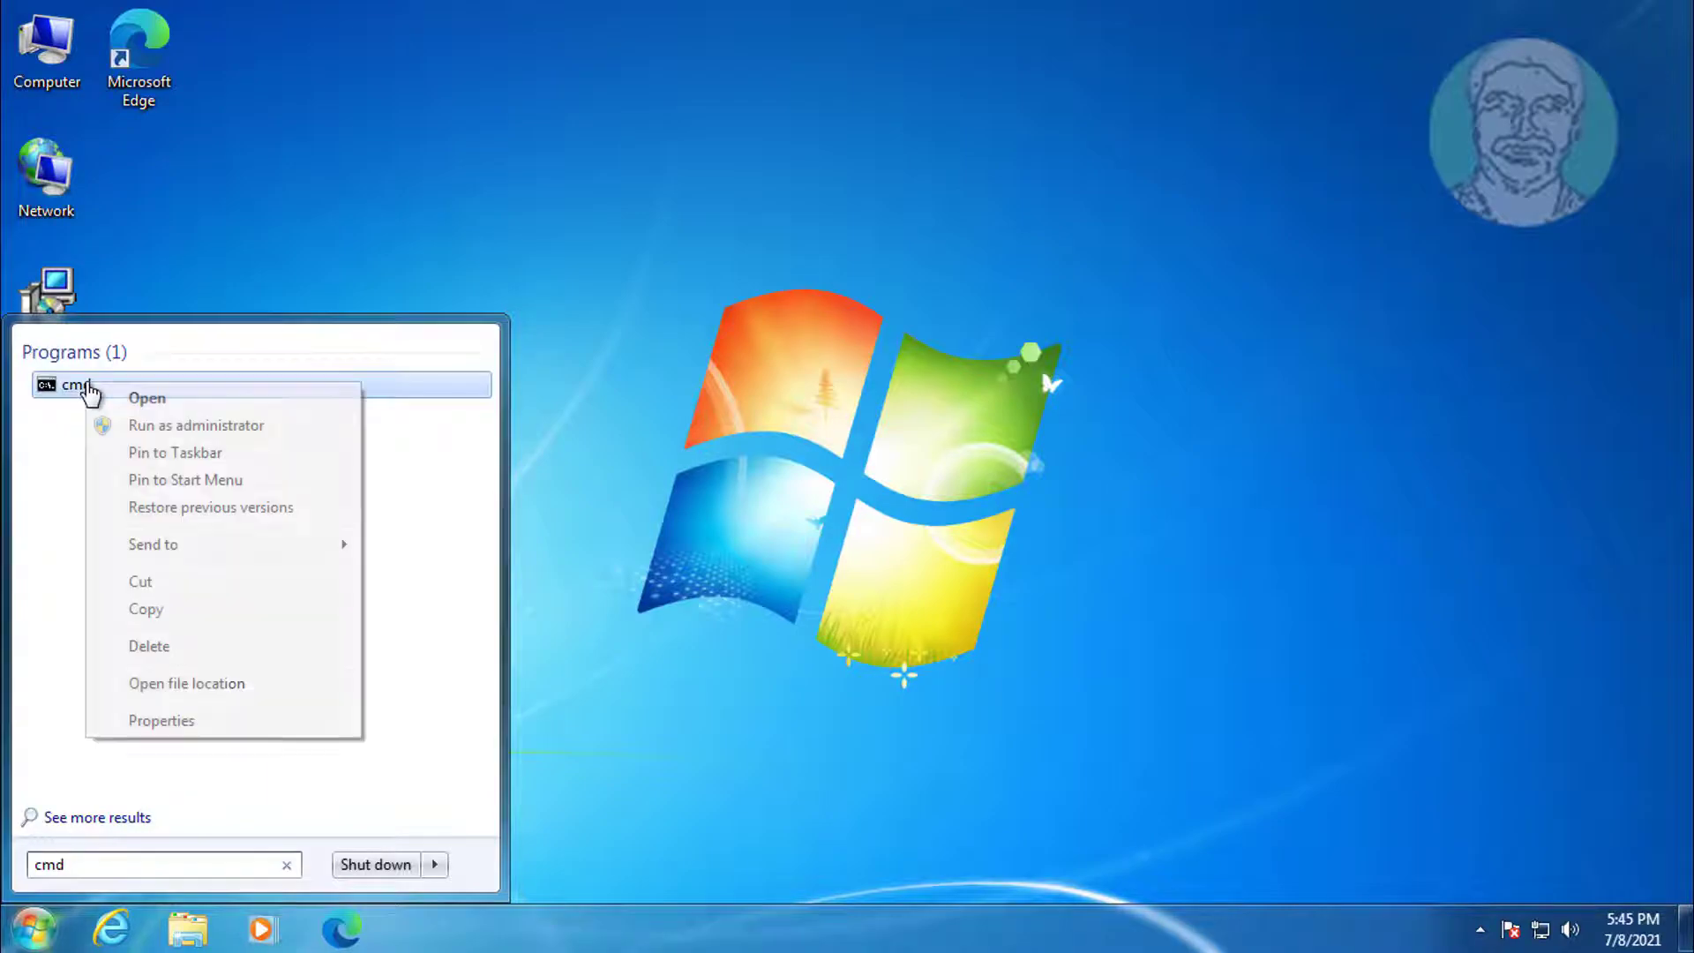
pyautogui.click(240, 427)
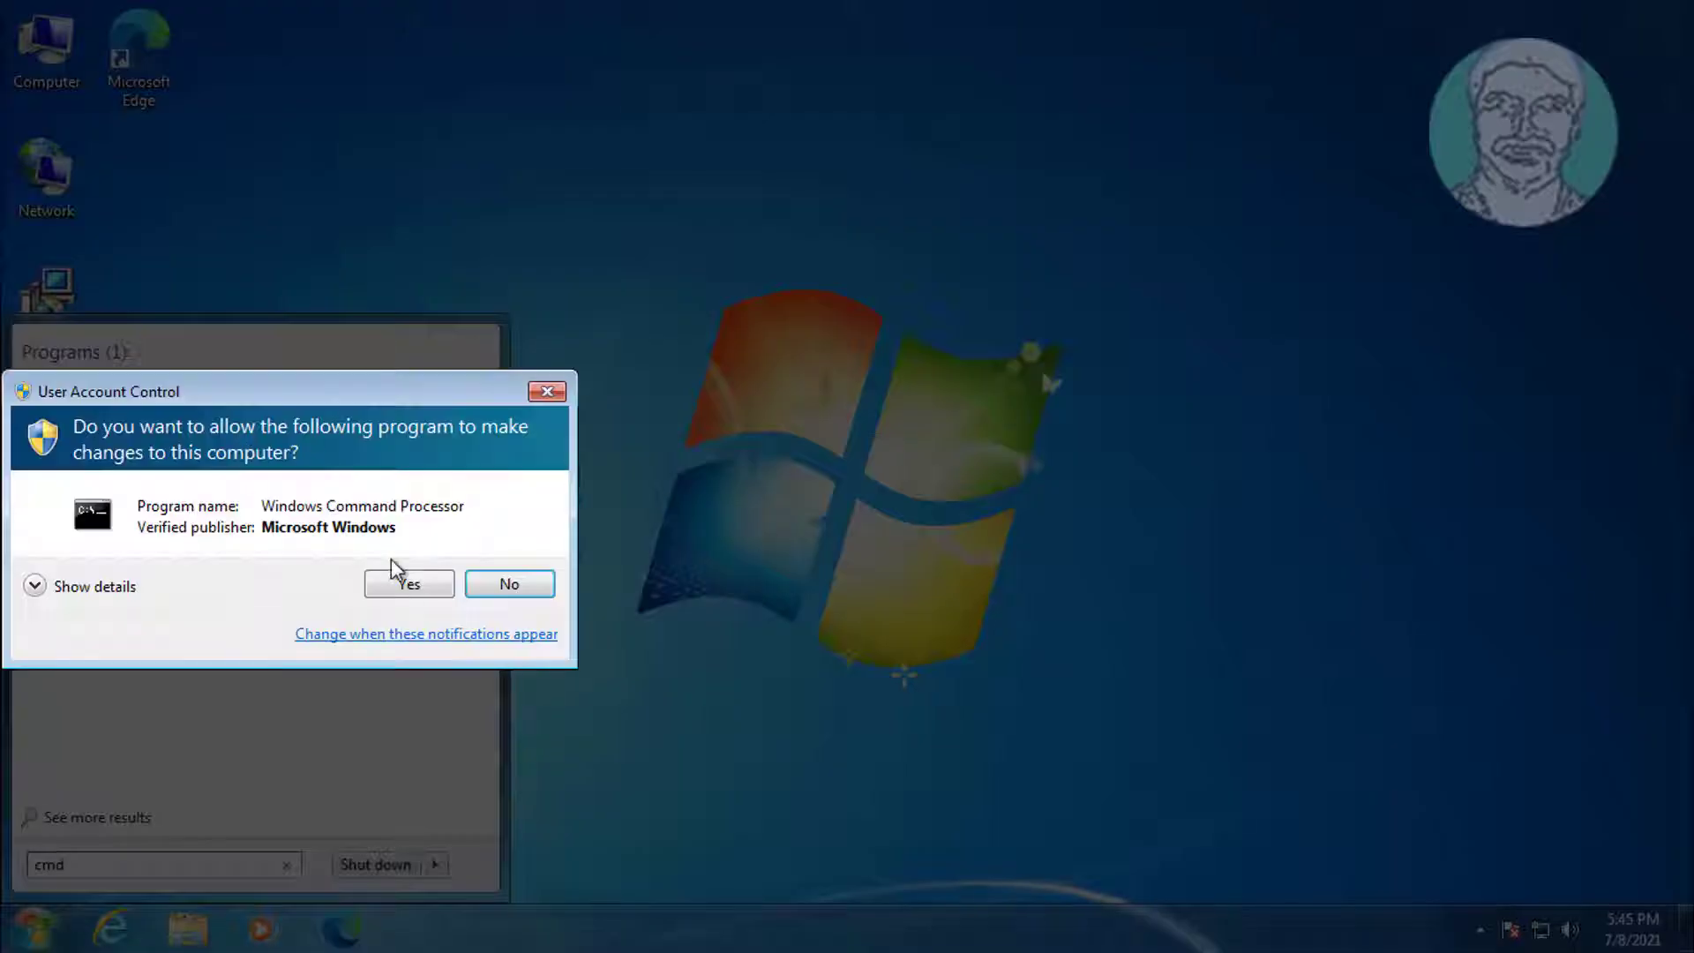
pyautogui.click(401, 582)
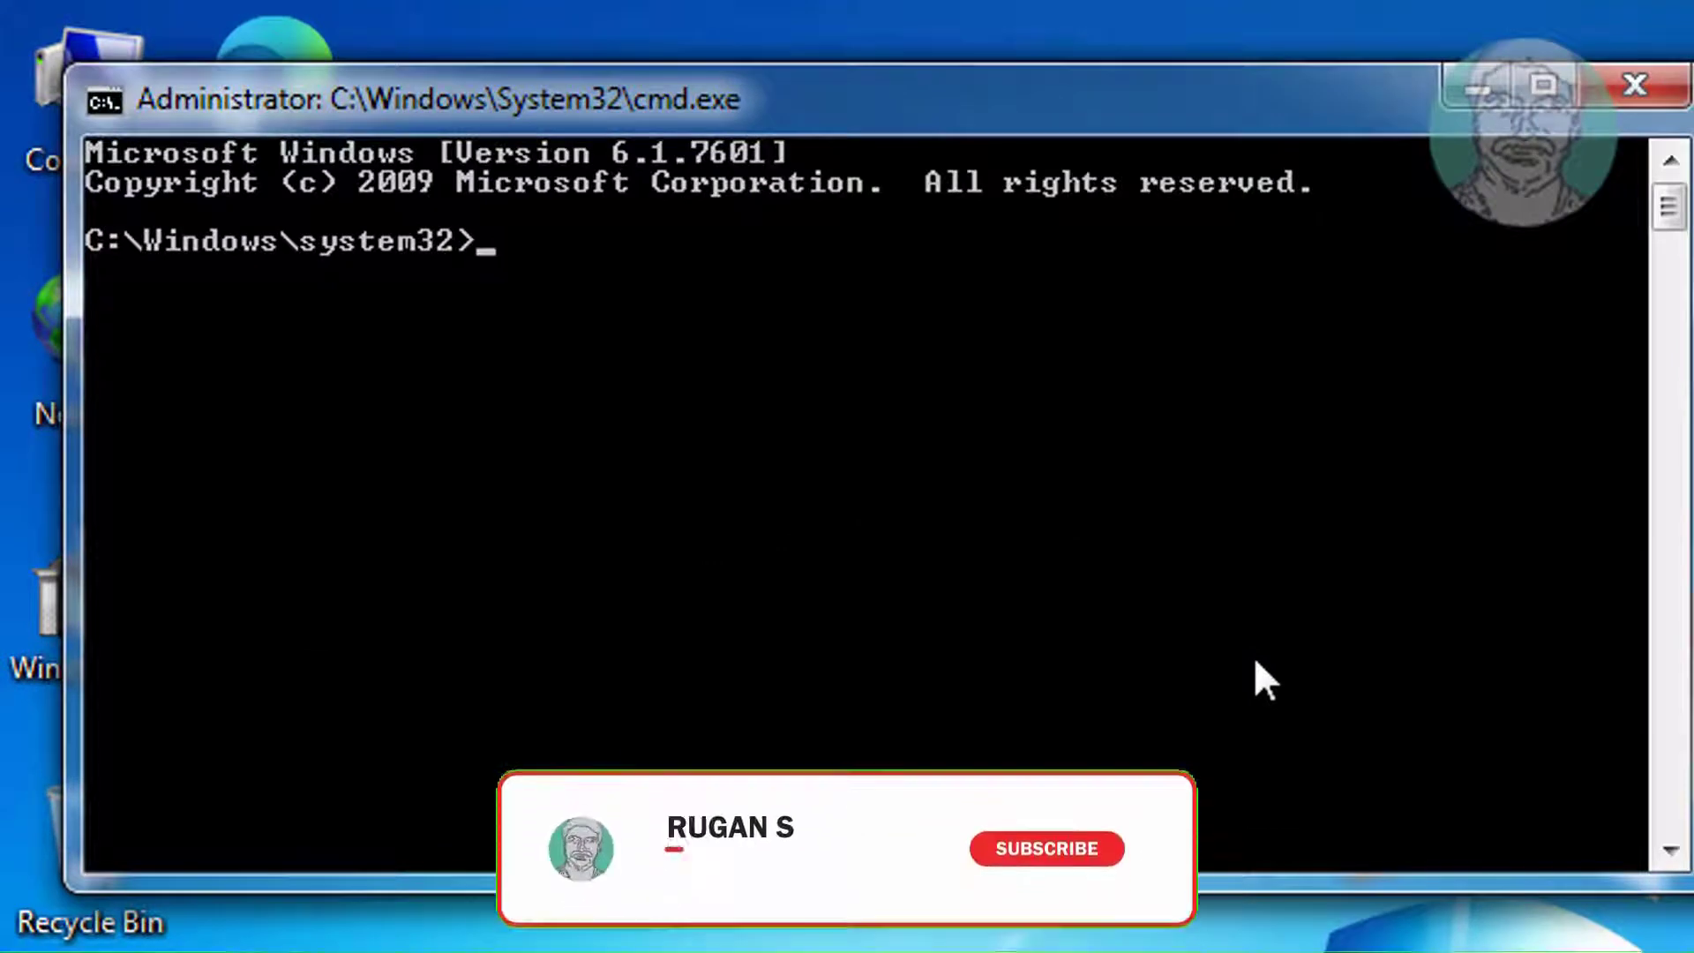
# - Stop and then start the uxsms (Desktop Window Manager Session Manager) service from the command line
pyautogui.write('net s')
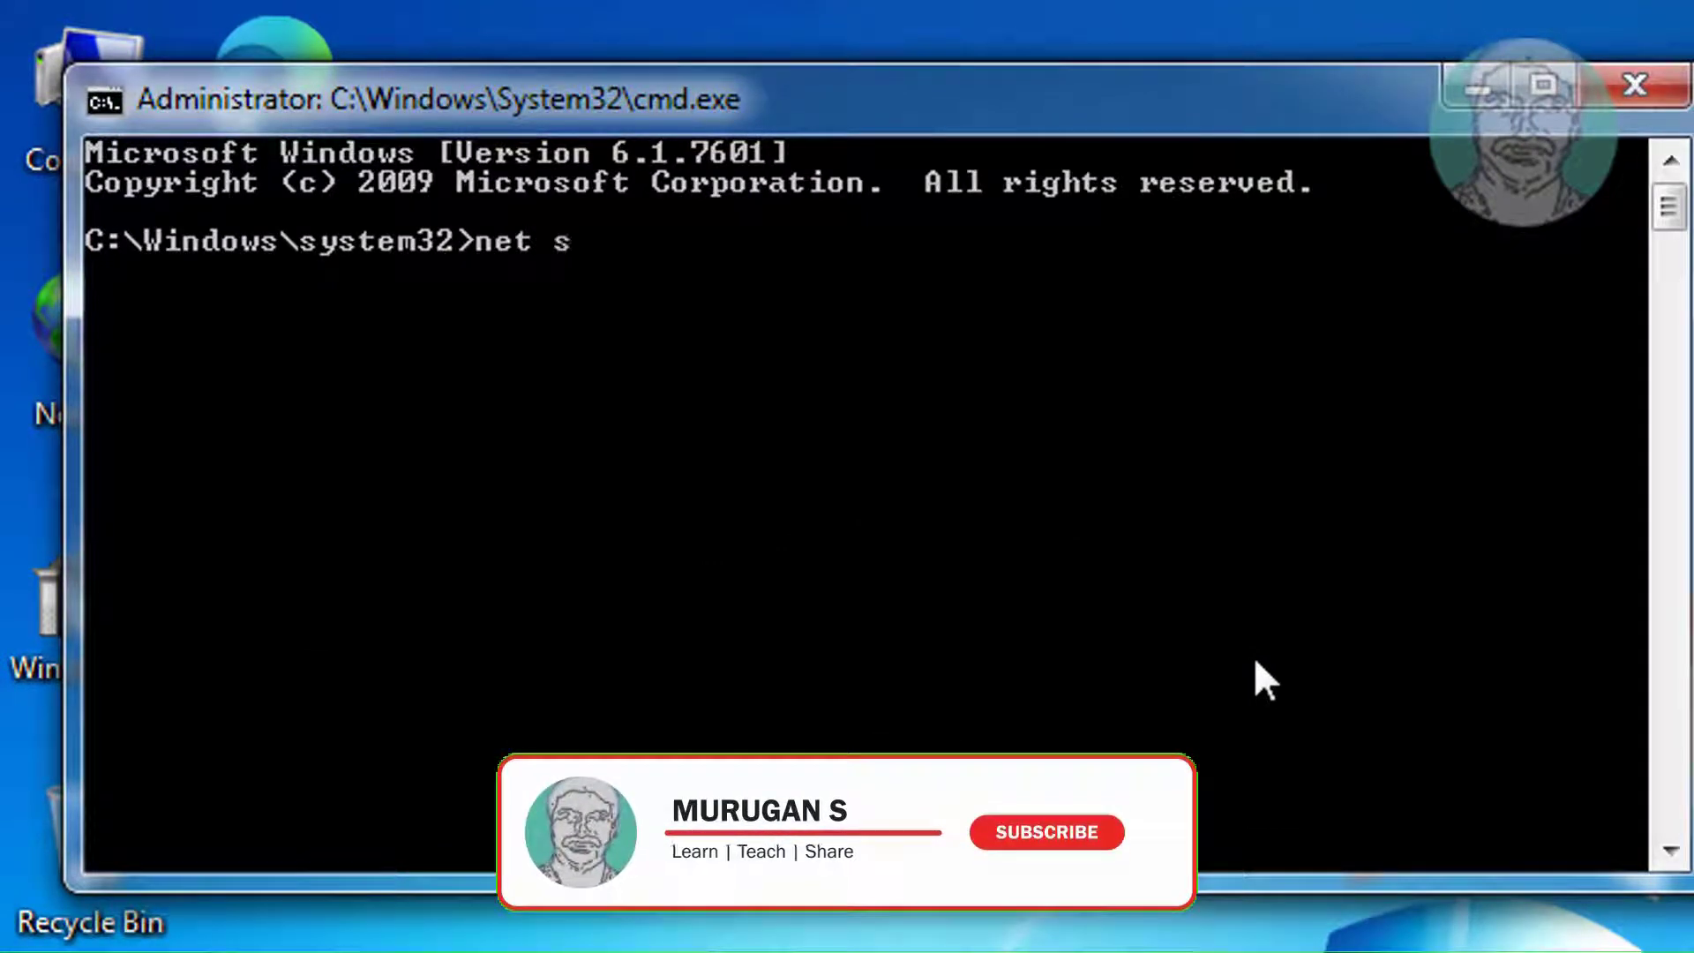
pyautogui.write('top ux')
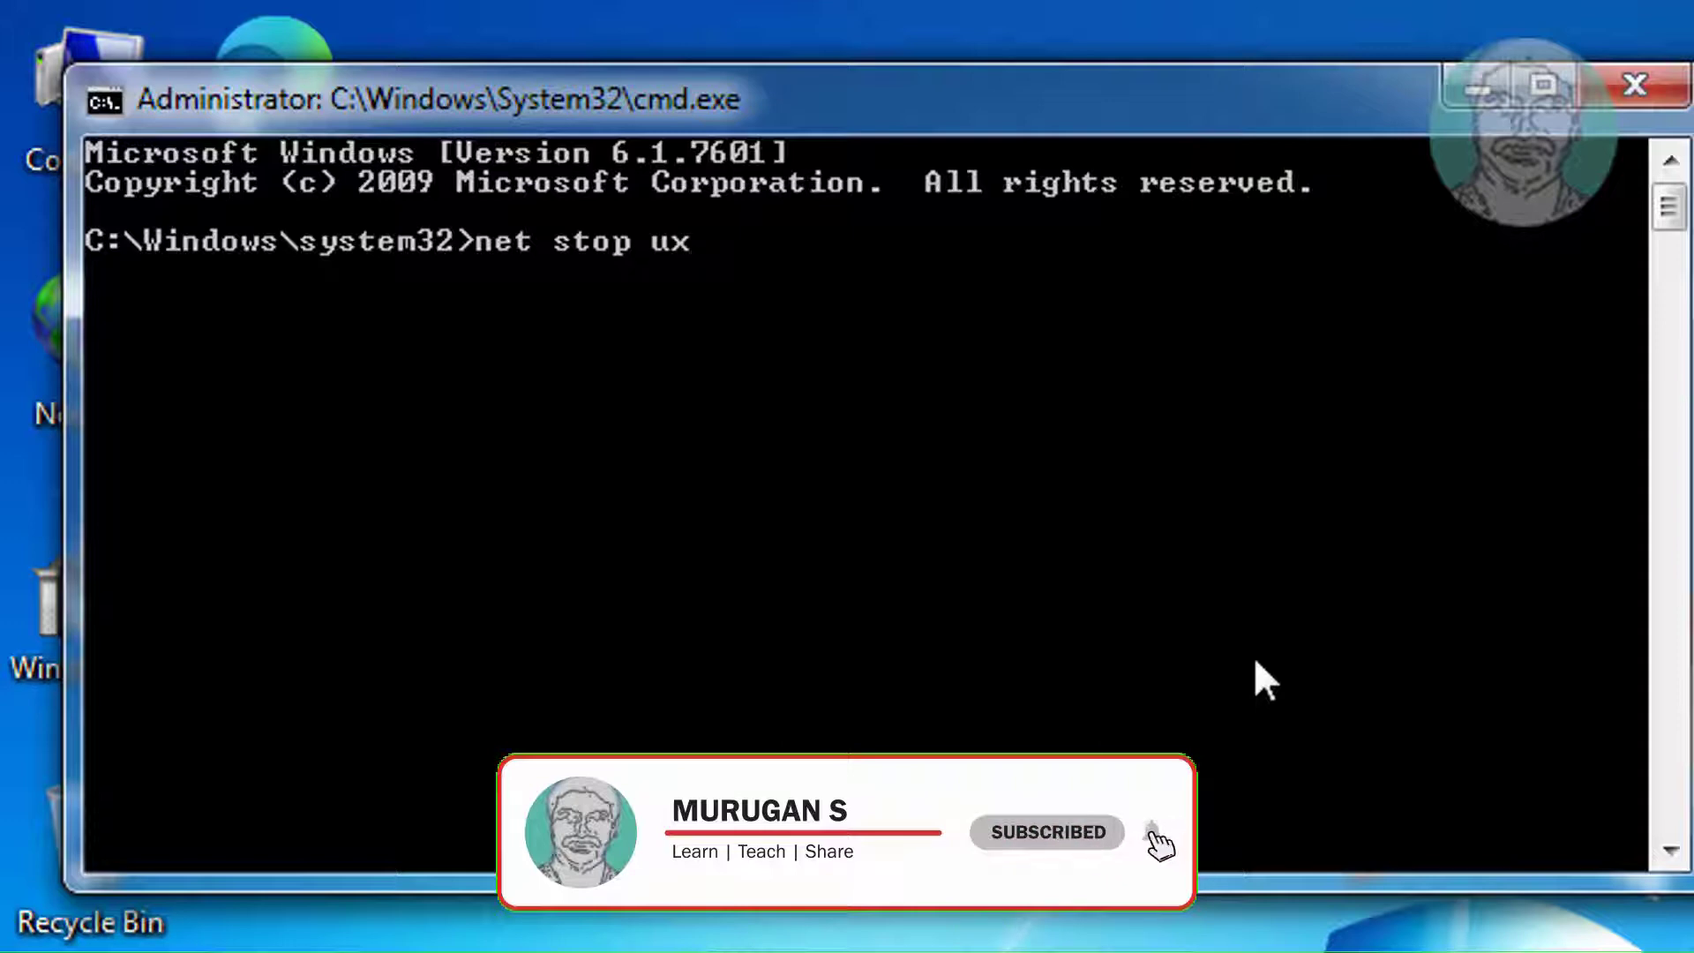
pyautogui.write('sms')
pyautogui.press('Return')
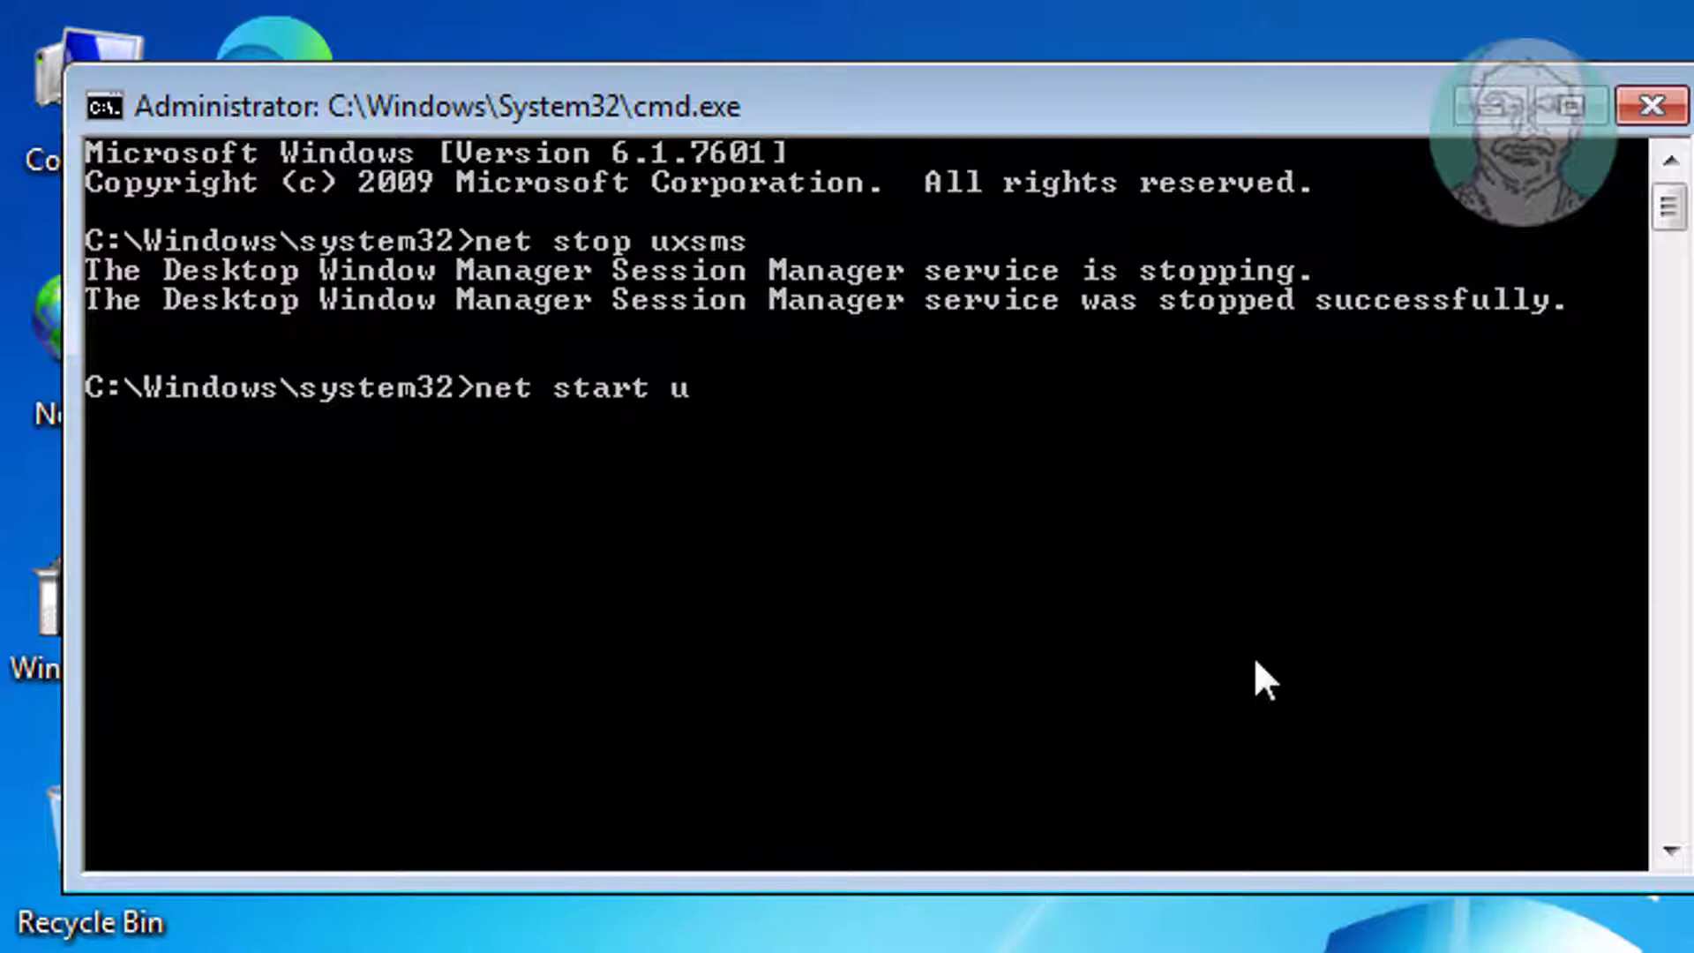
pyautogui.write('net start uxm')
pyautogui.press('BackSpace')
pyautogui.write('sms')
pyautogui.press('Return')
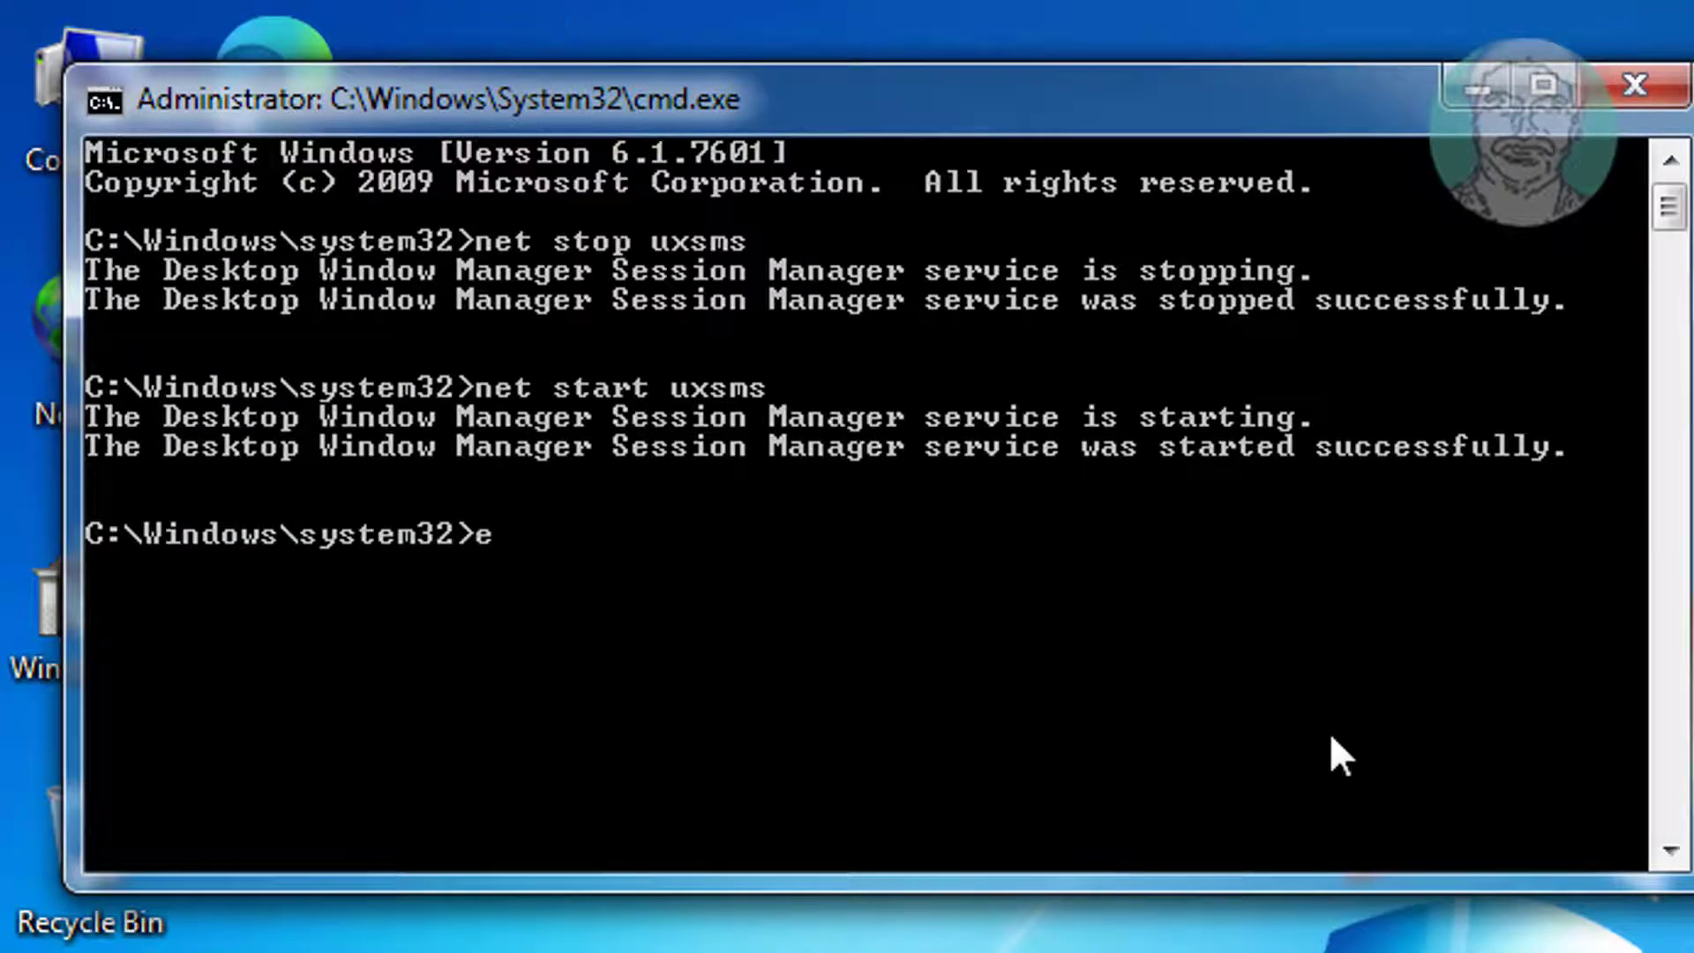
# - Close the Command Prompt with exit, then restart Windows via the Start menu's Shut down options
pyautogui.write('exit')
pyautogui.press('Return')
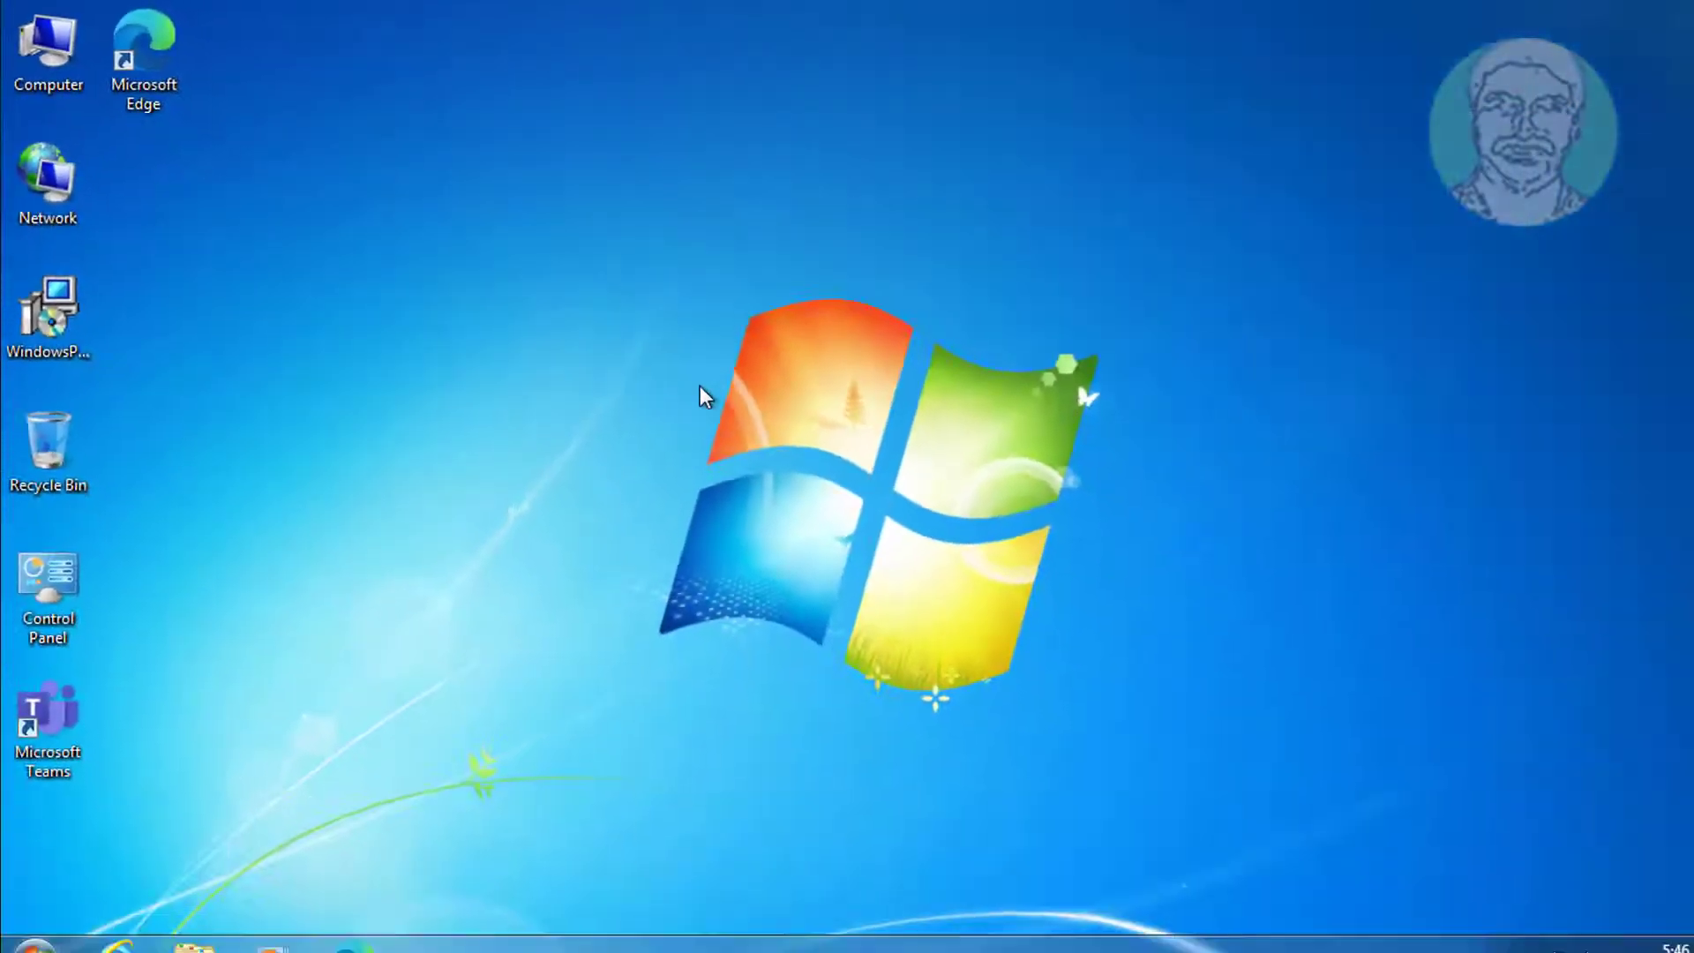
pyautogui.click(34, 928)
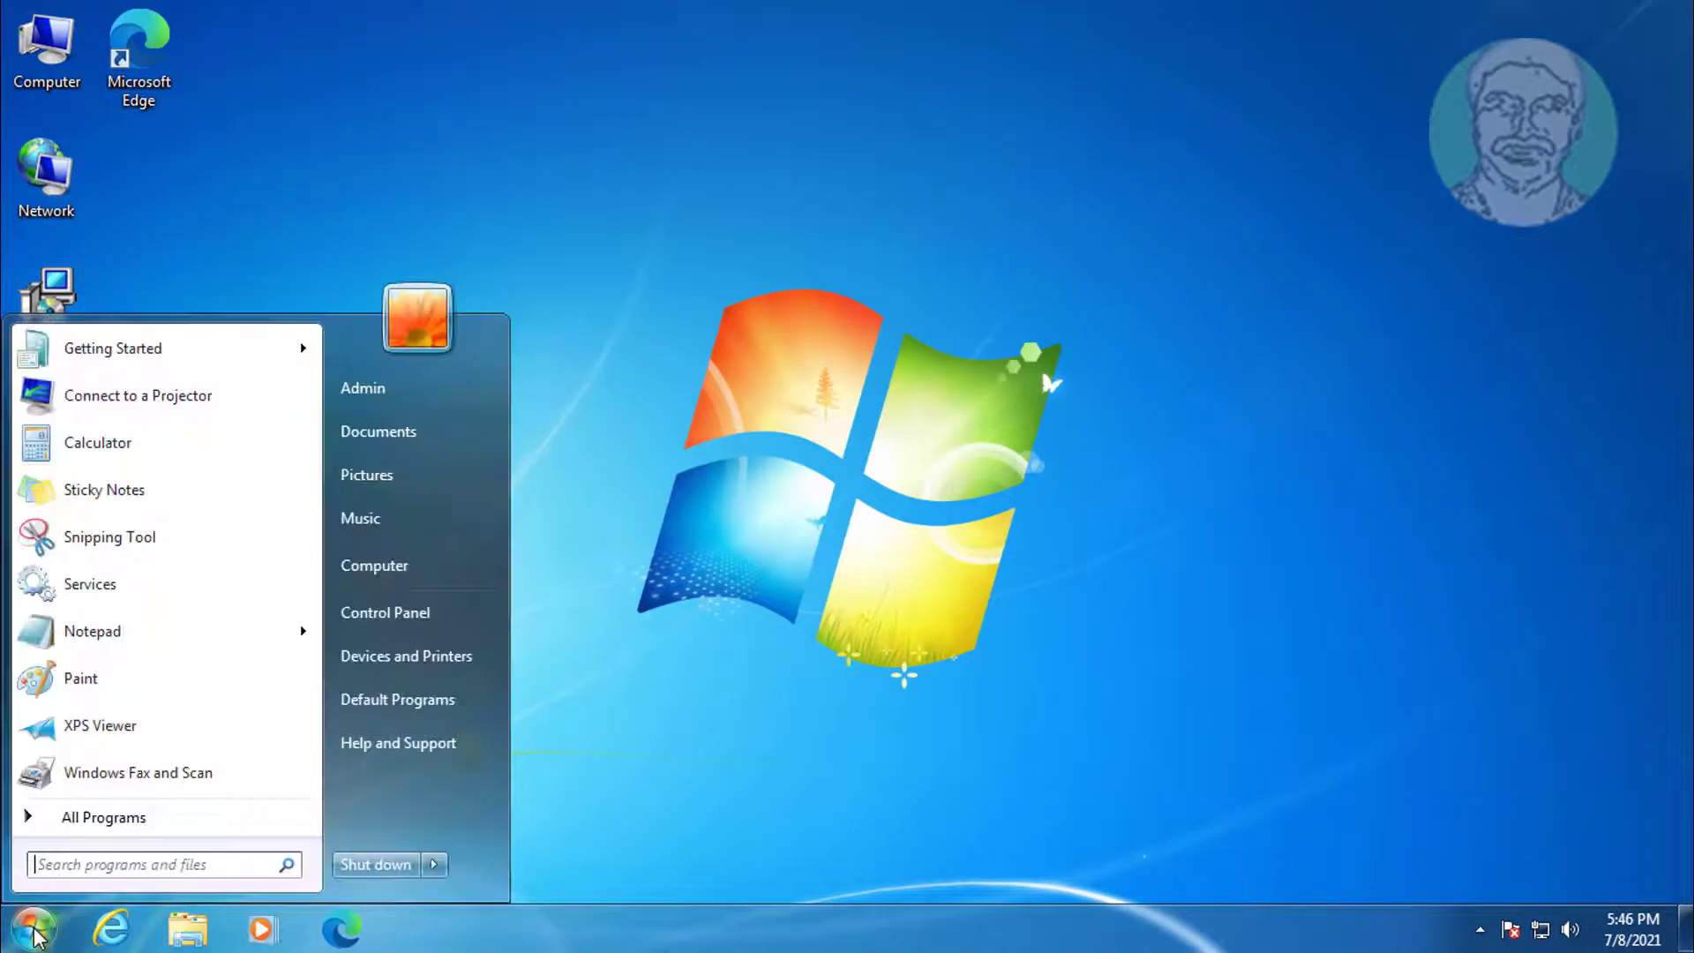
pyautogui.click(446, 869)
pyautogui.click(501, 831)
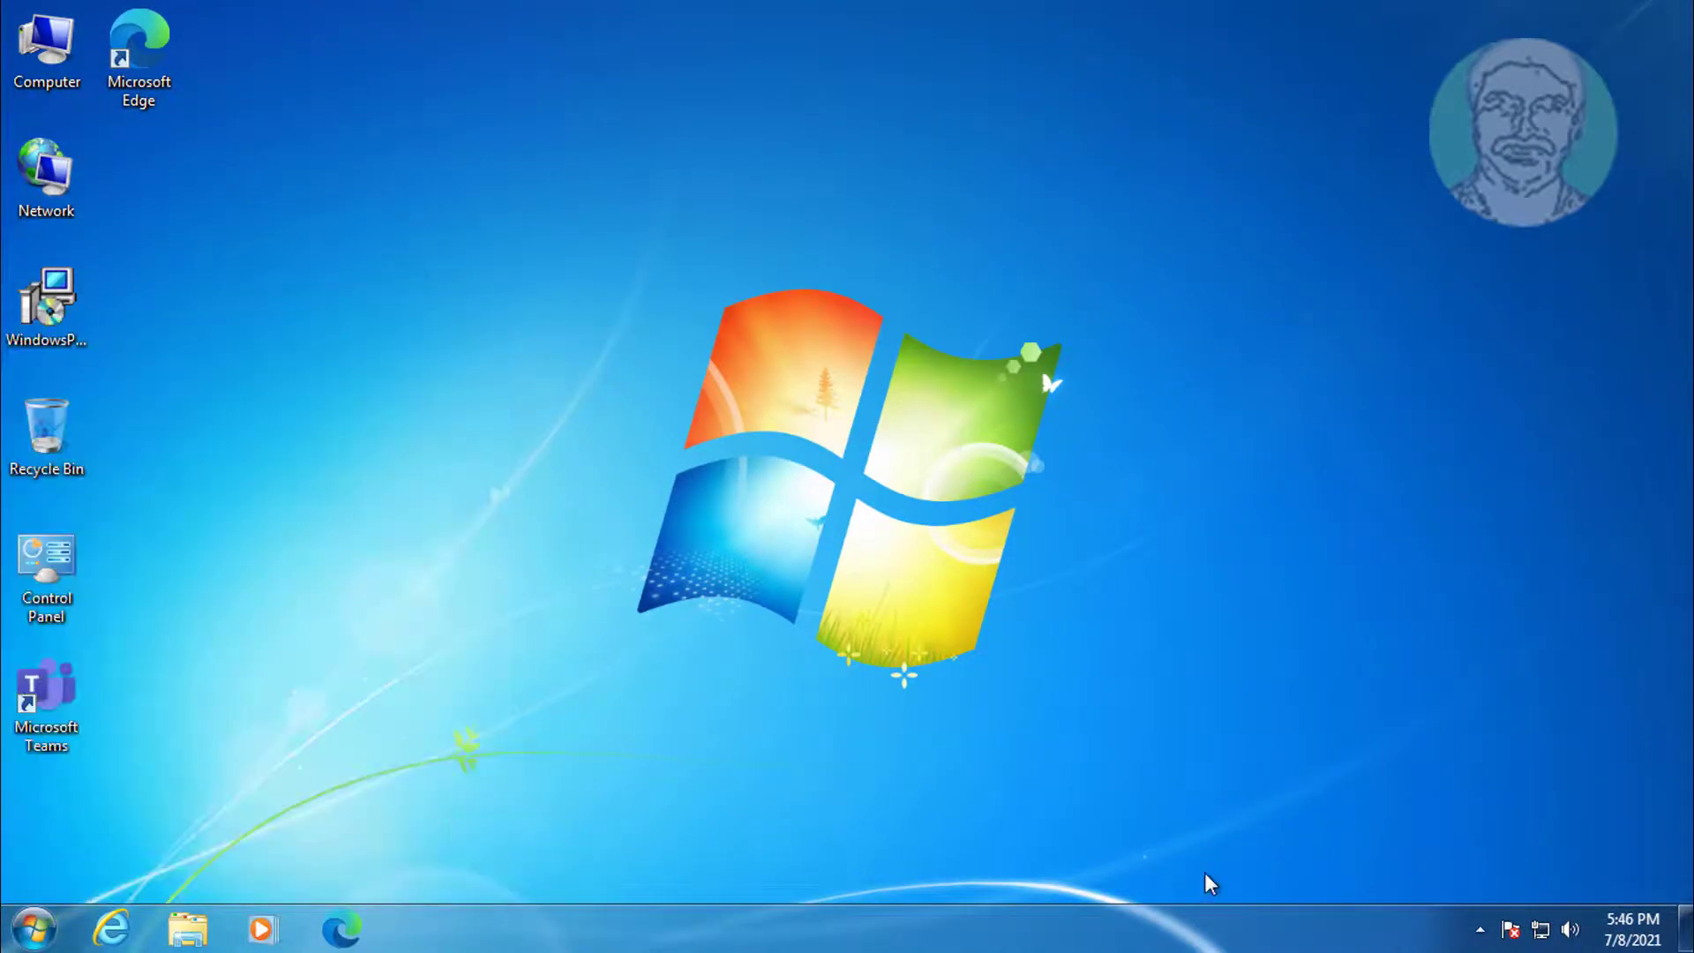